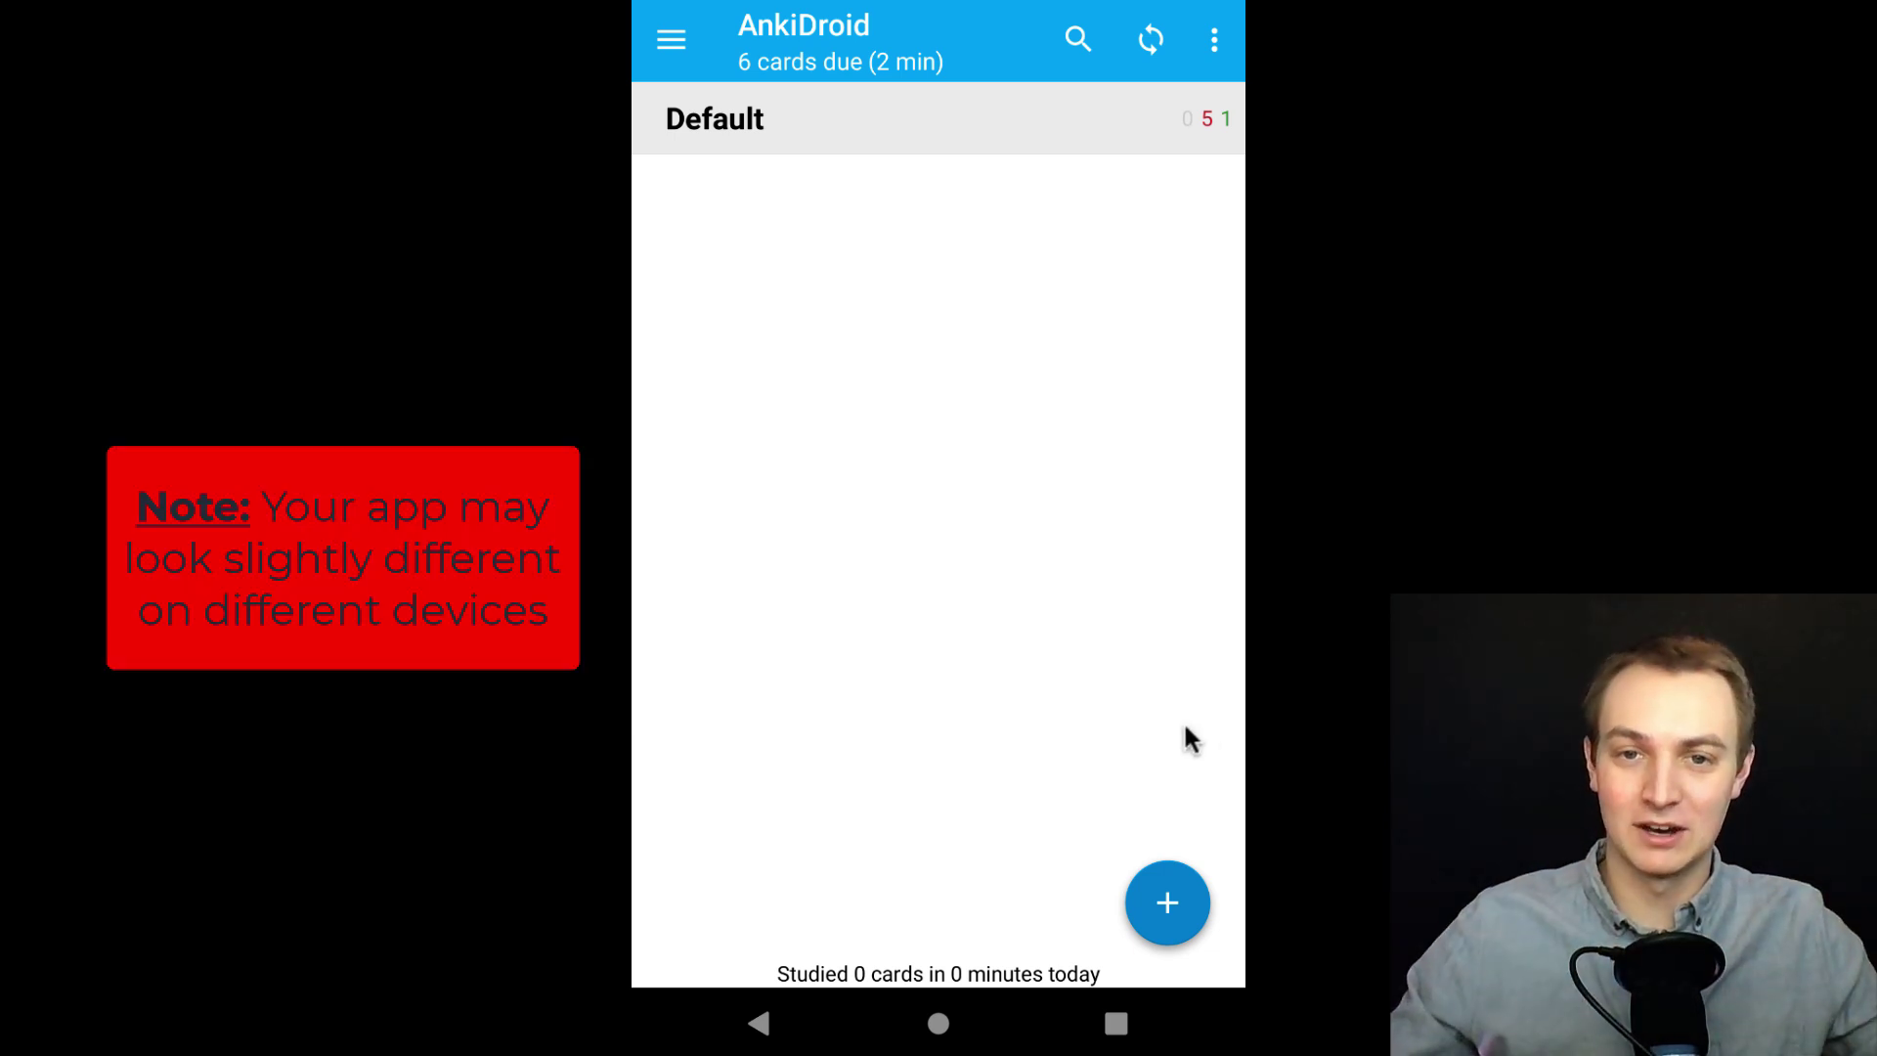
- Create a new empty deck named 'Ankidroid' in the AnkiDroid deck list
{"action": "left_click", "coordinate": [1165, 894]}
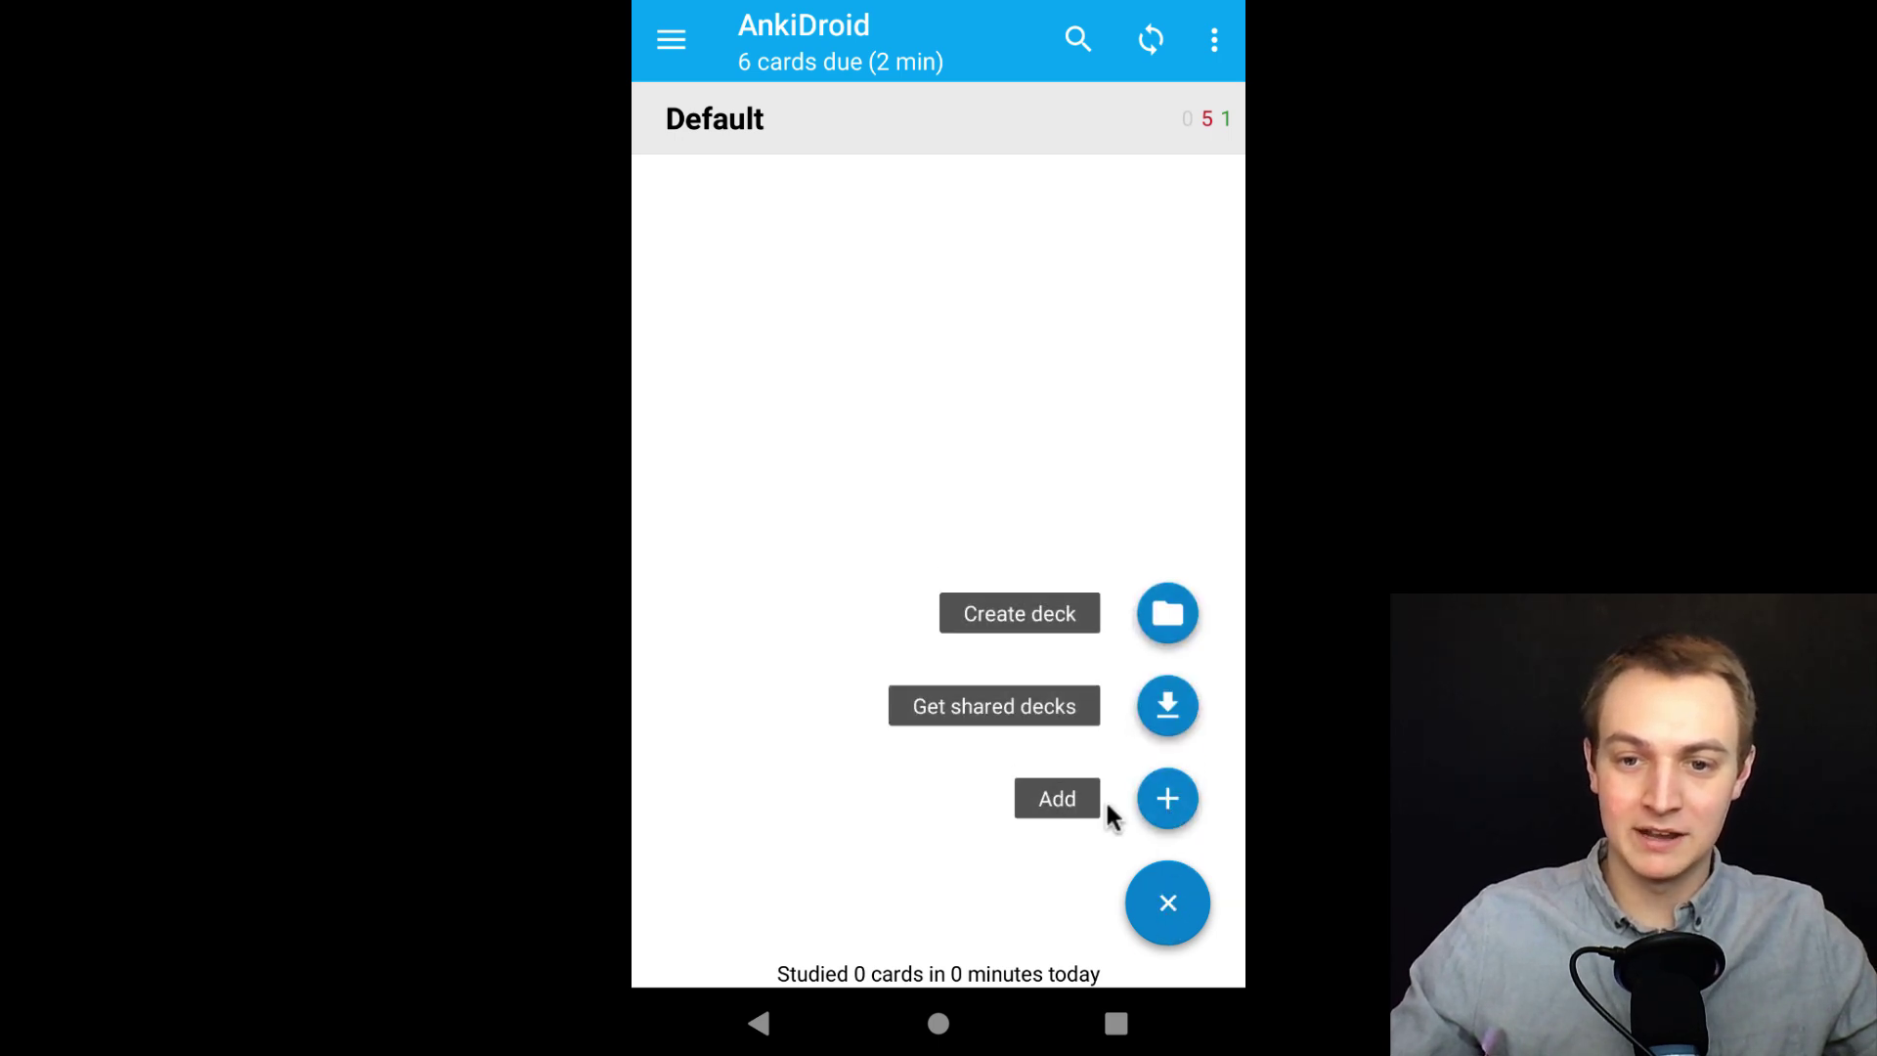
{"action": "left_click", "coordinate": [1167, 613]}
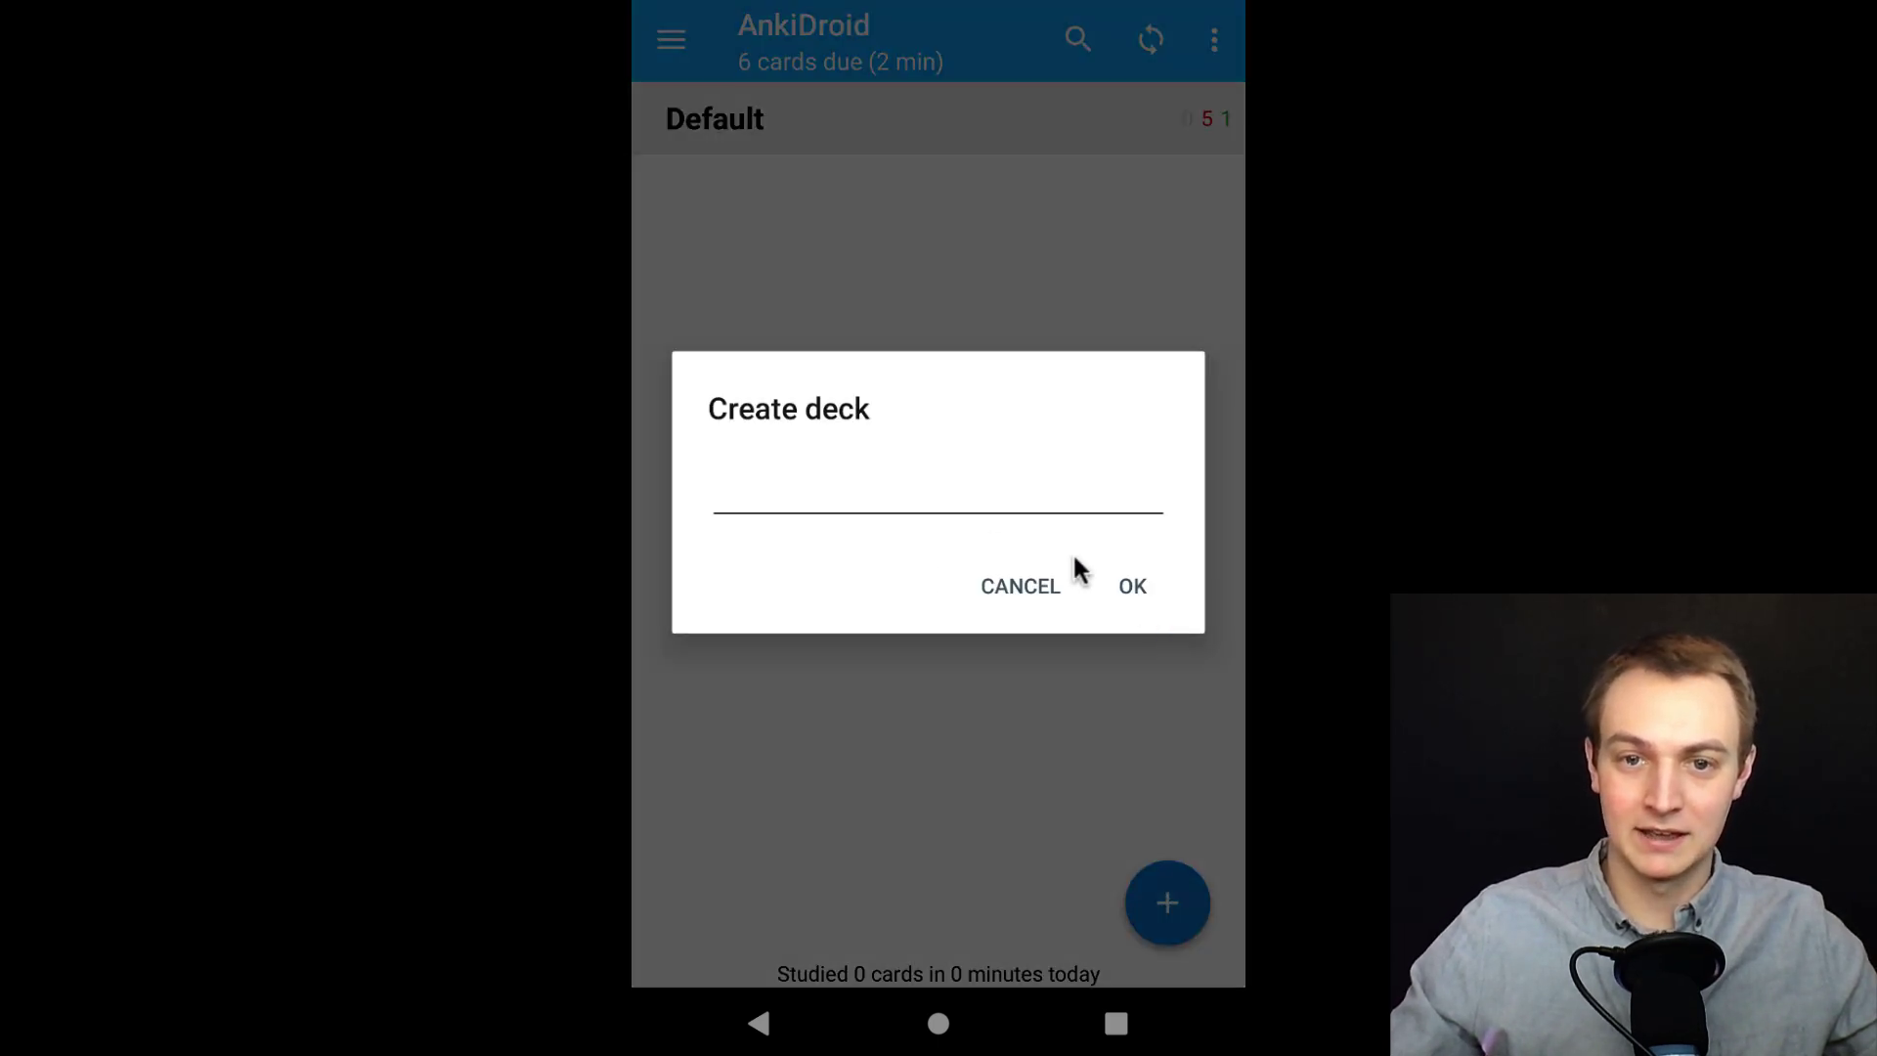
{"action": "left_click", "coordinate": [912, 492]}
{"action": "type", "text": "A"}
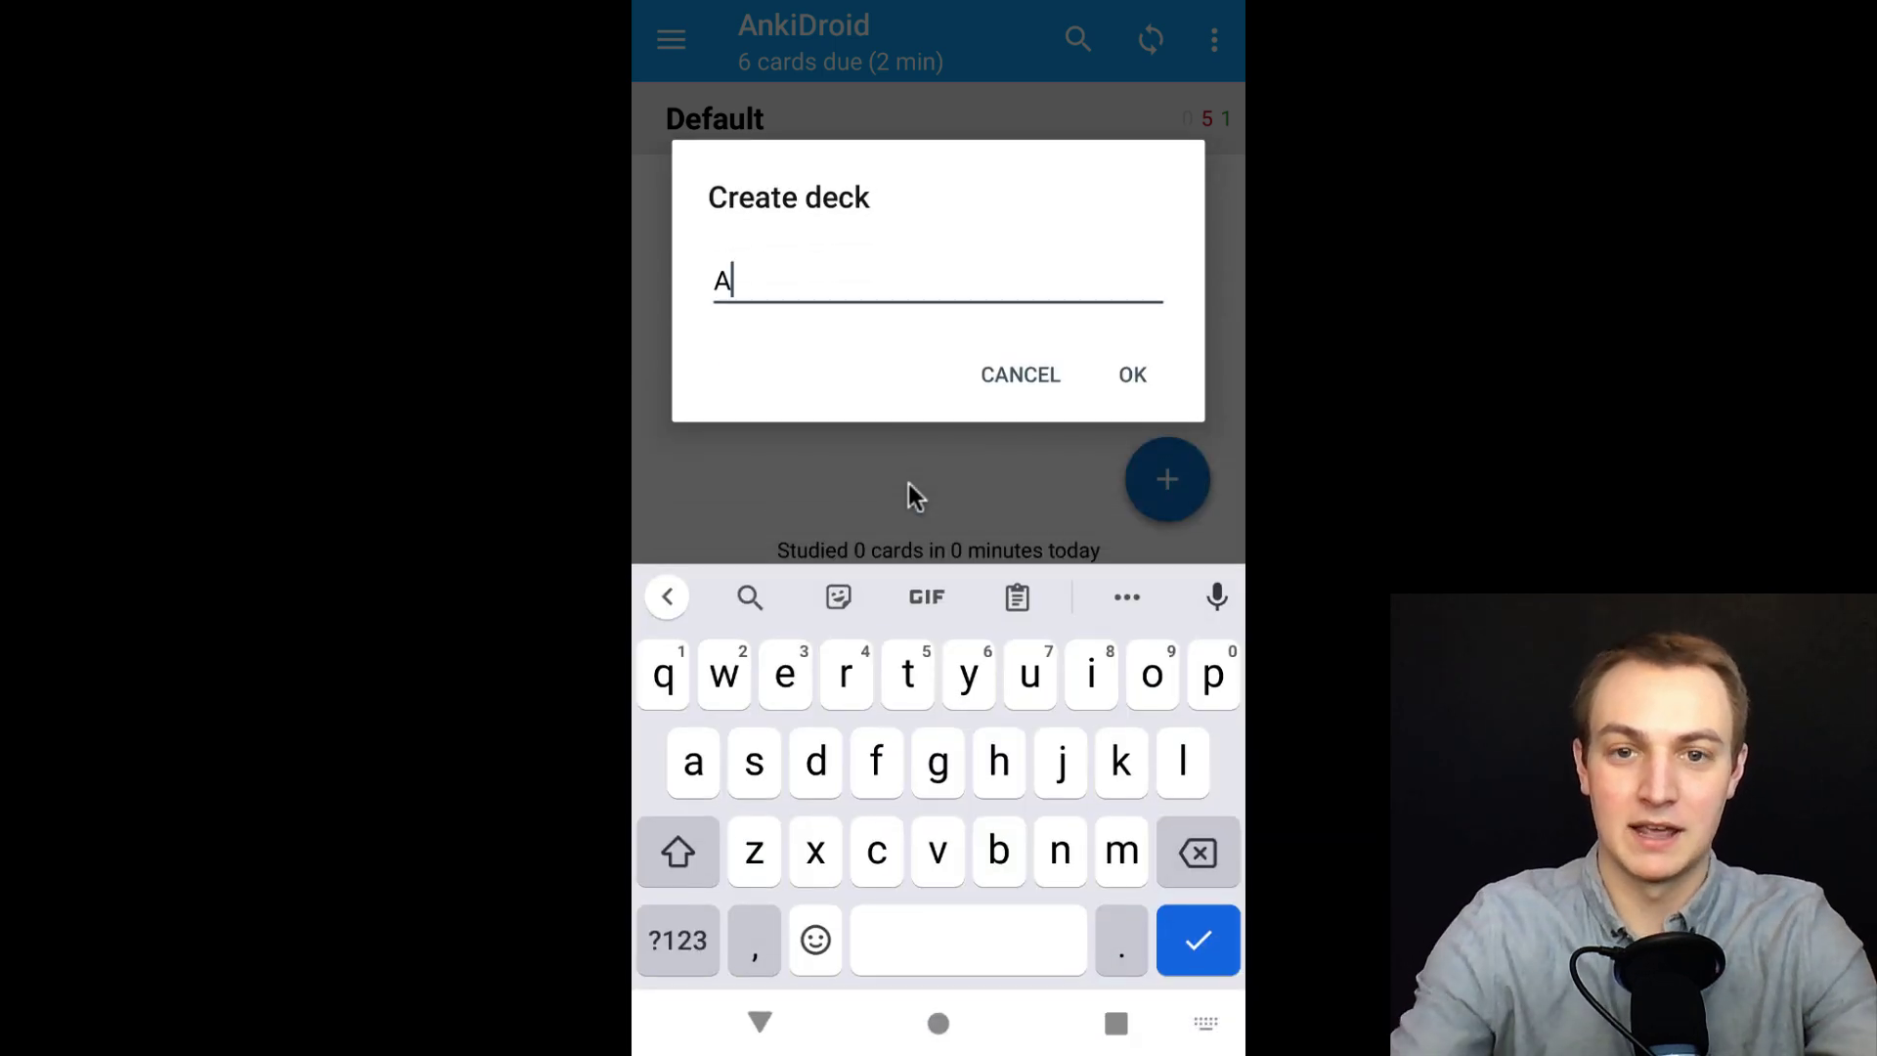
{"action": "type", "text": "nkidroid"}
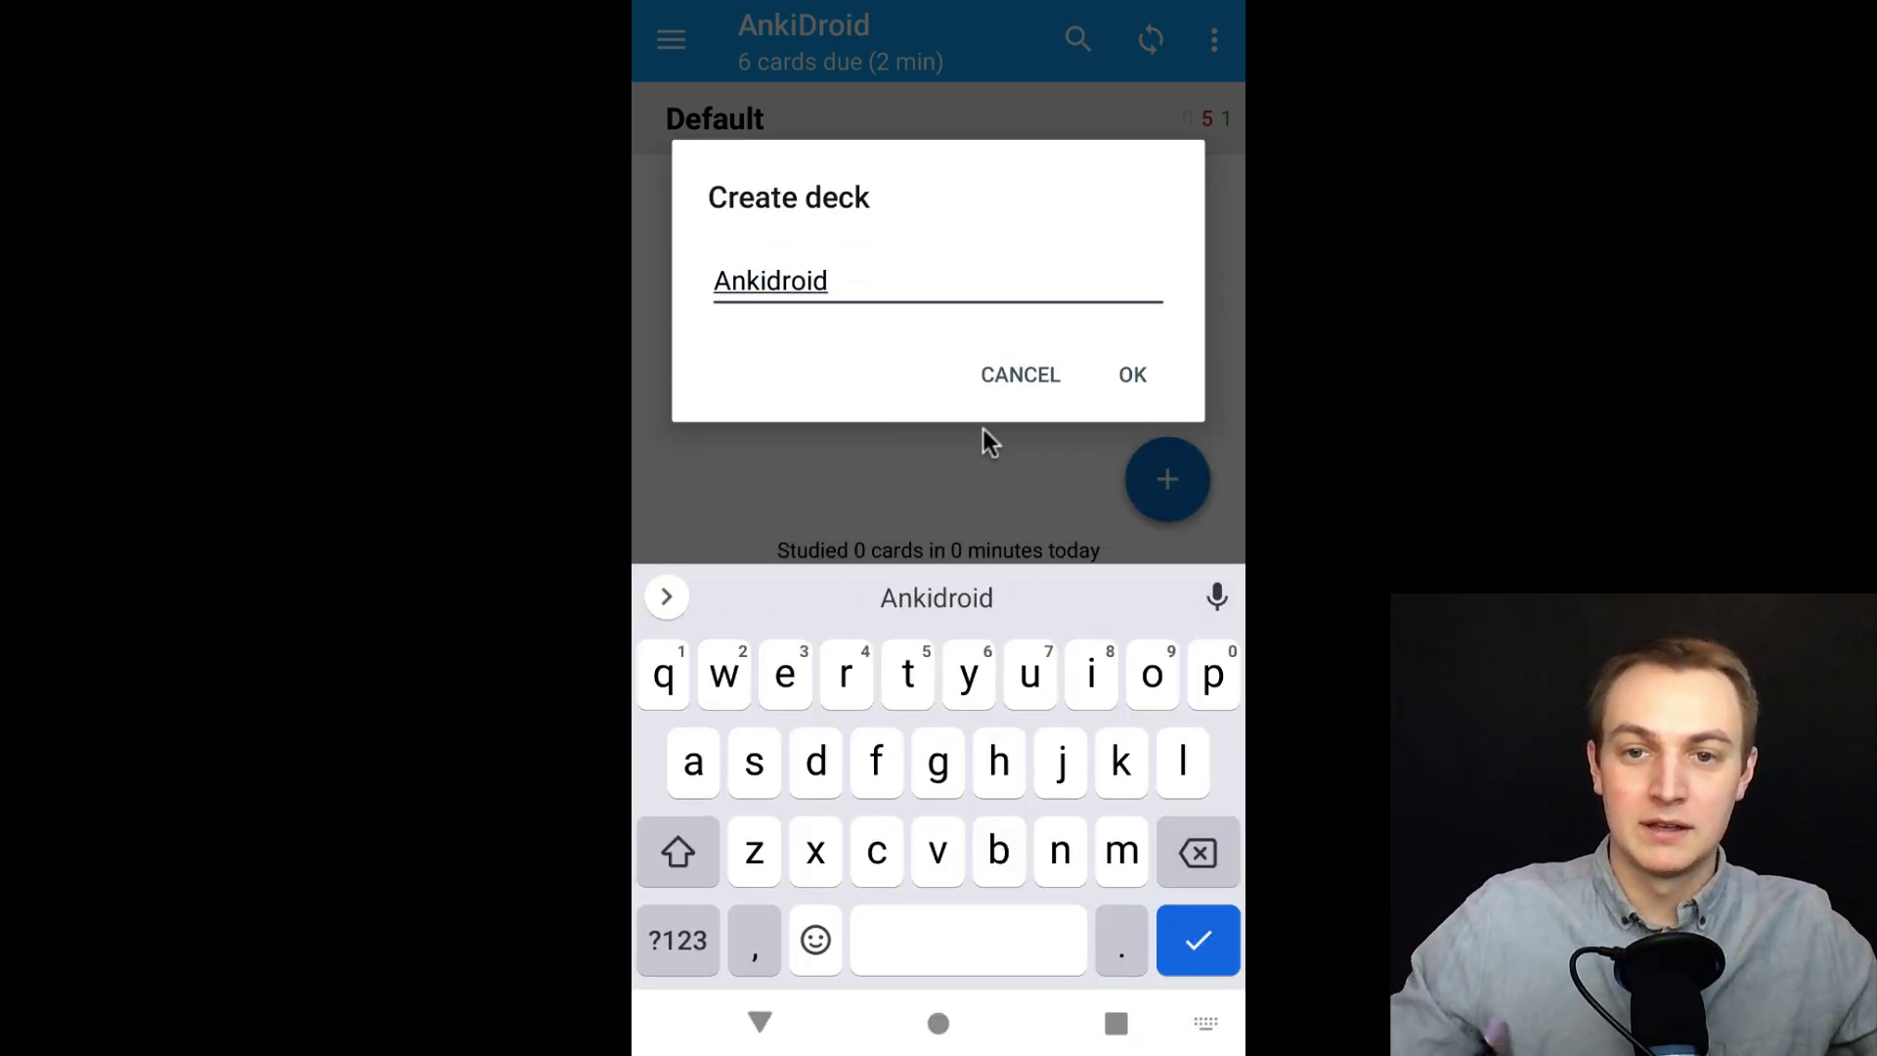
{"action": "left_click", "coordinate": [1134, 376]}
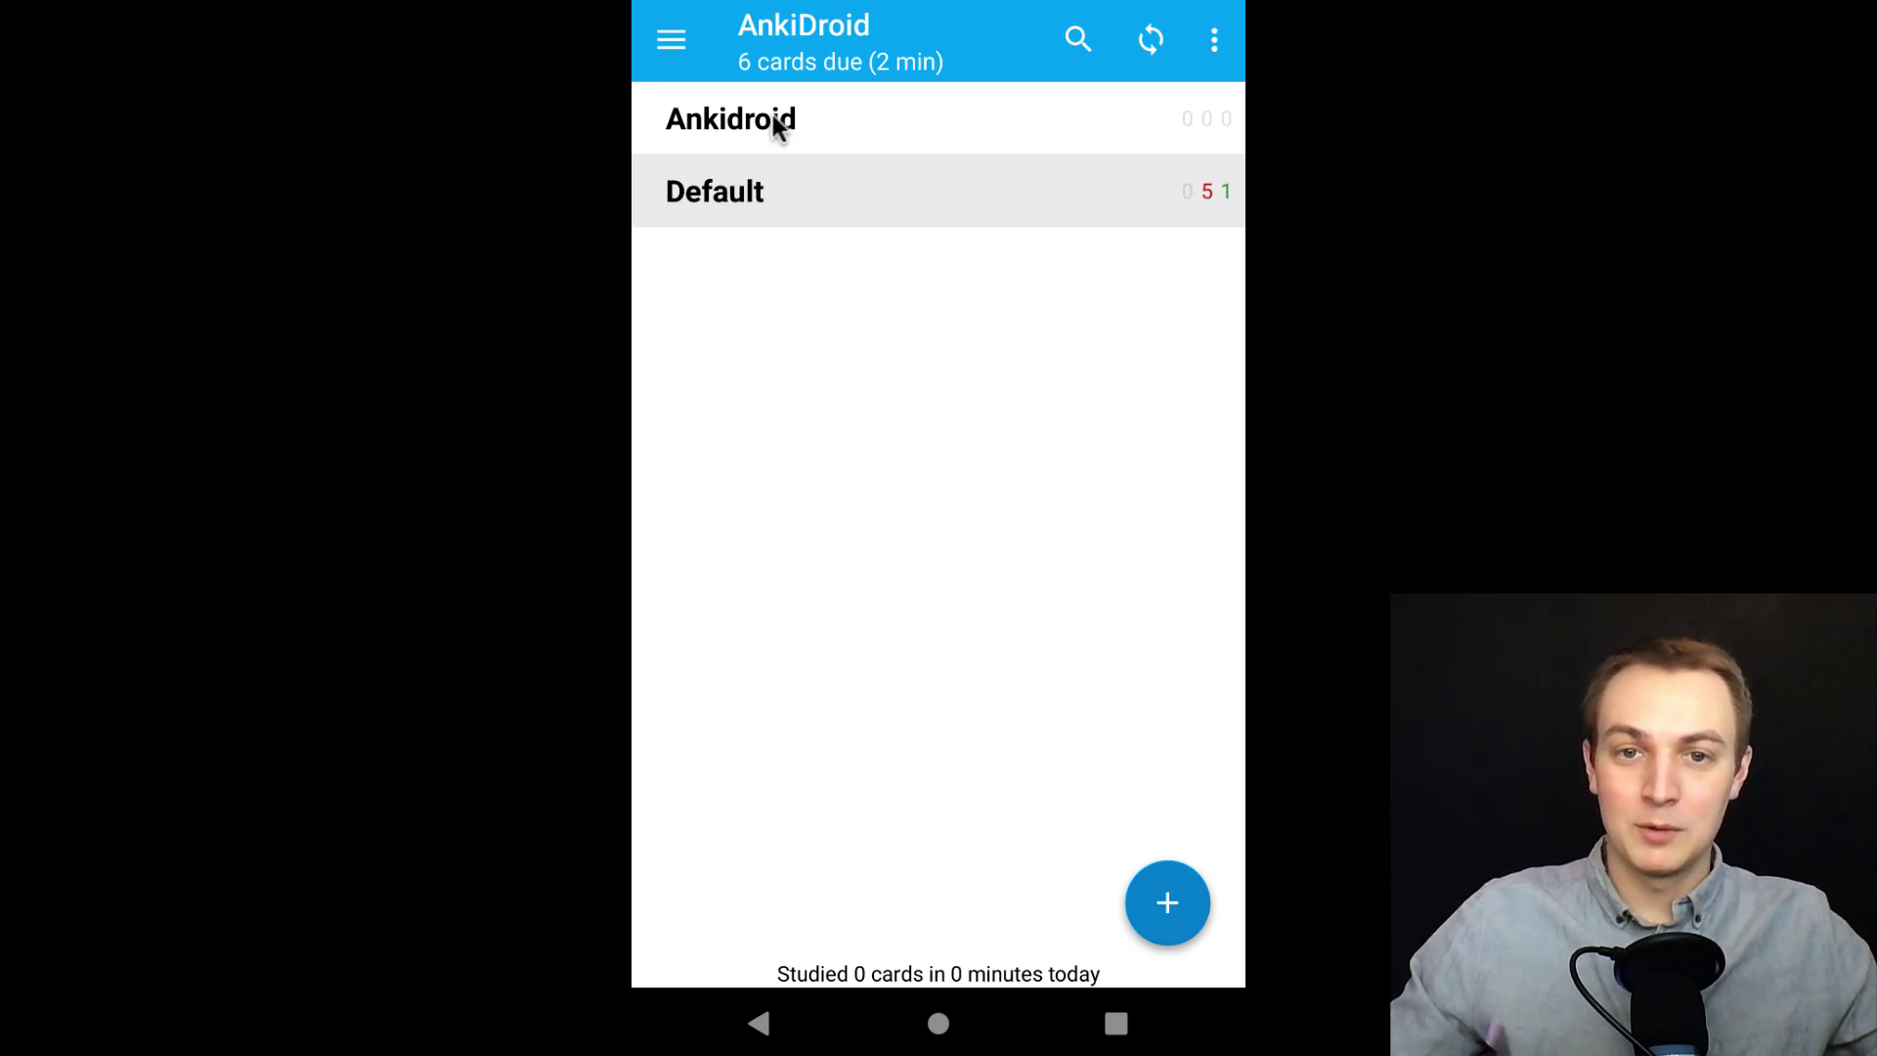
- Start a new note of type Basic assigned to the Ankidroid deck
{"action": "left_click", "coordinate": [1187, 909]}
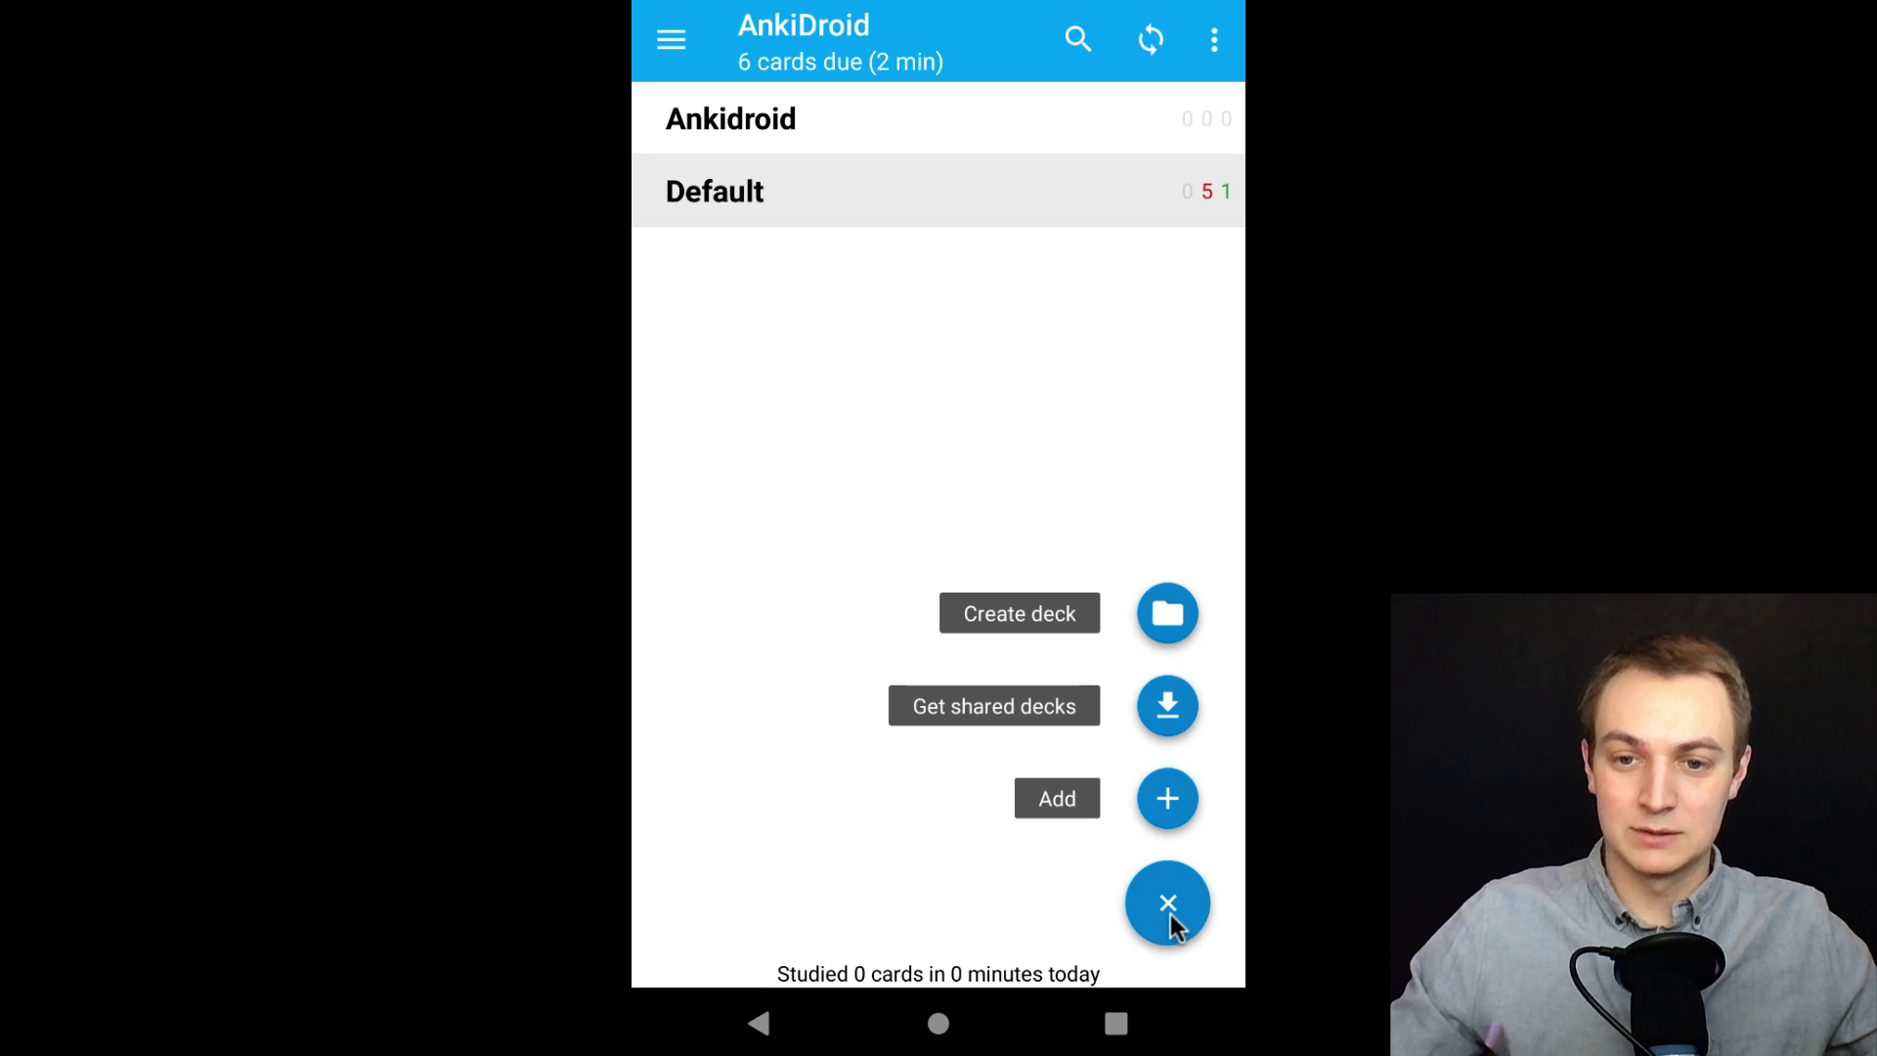
{"action": "left_click", "coordinate": [1168, 812]}
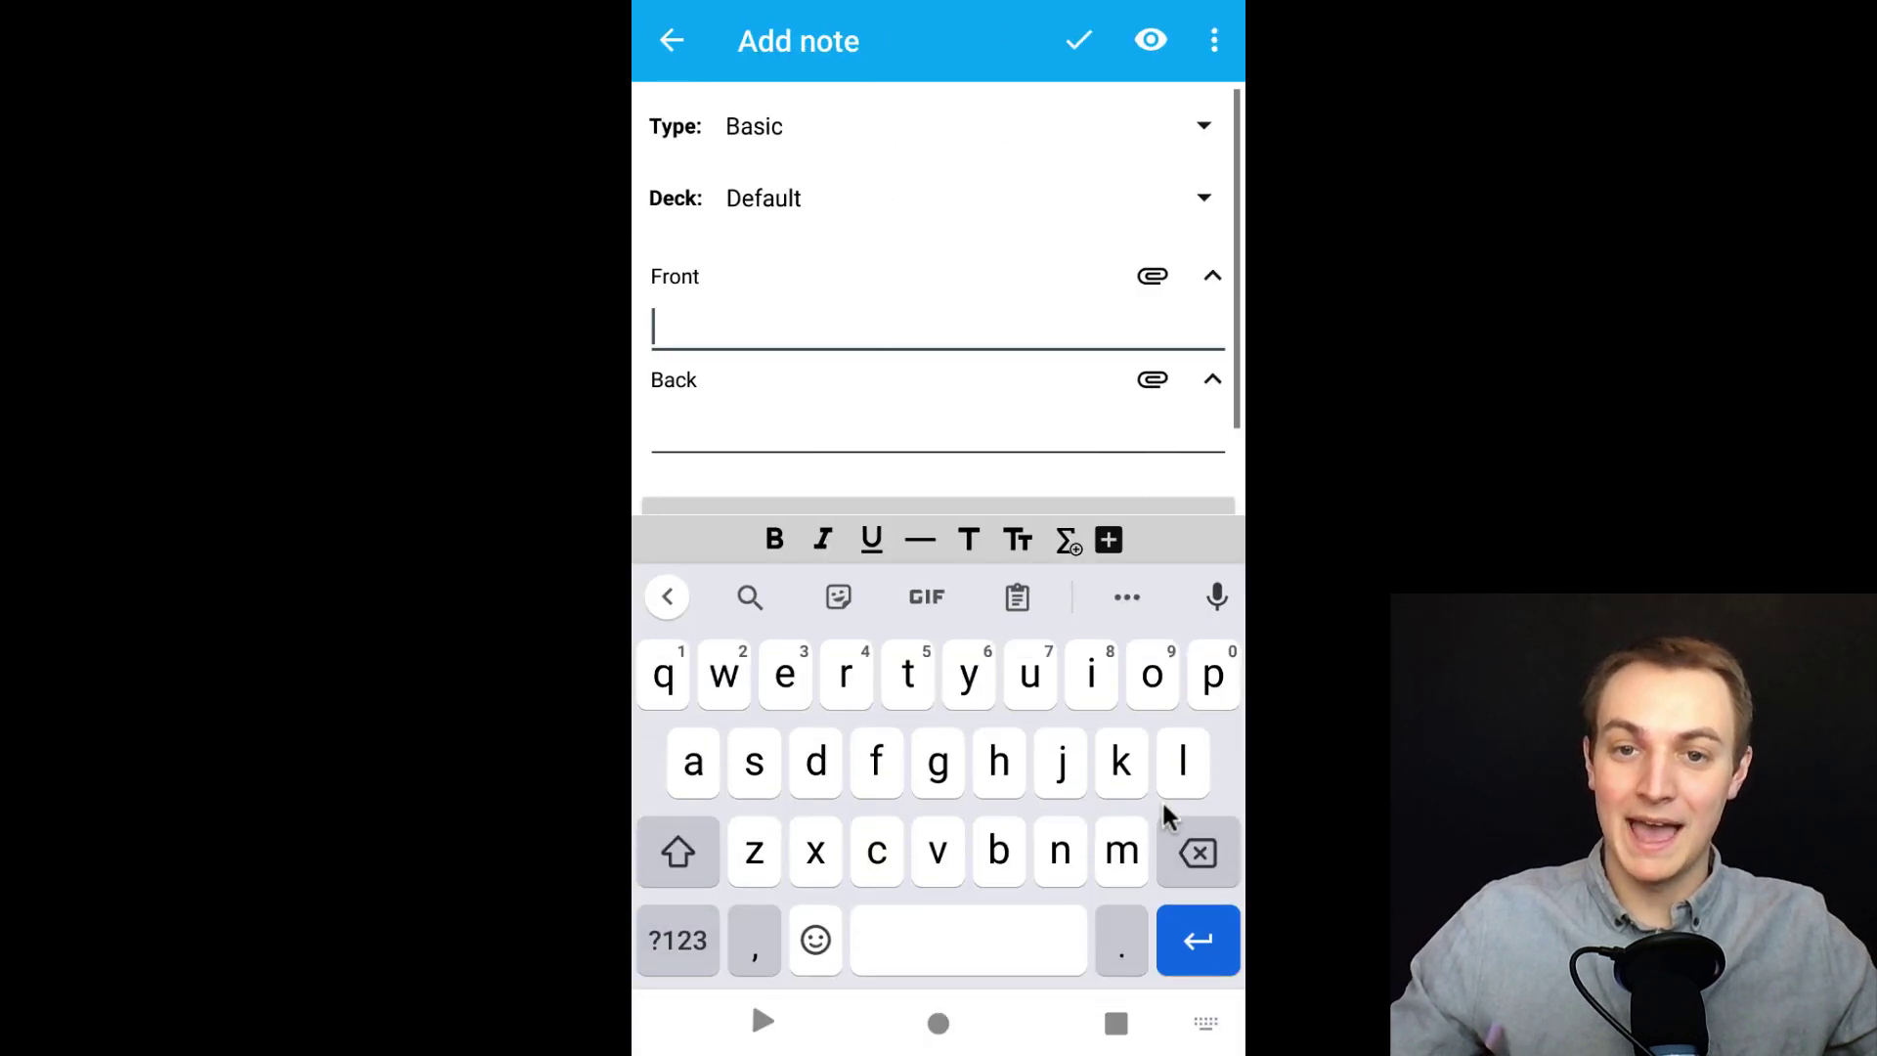
{"action": "left_click", "coordinate": [758, 131]}
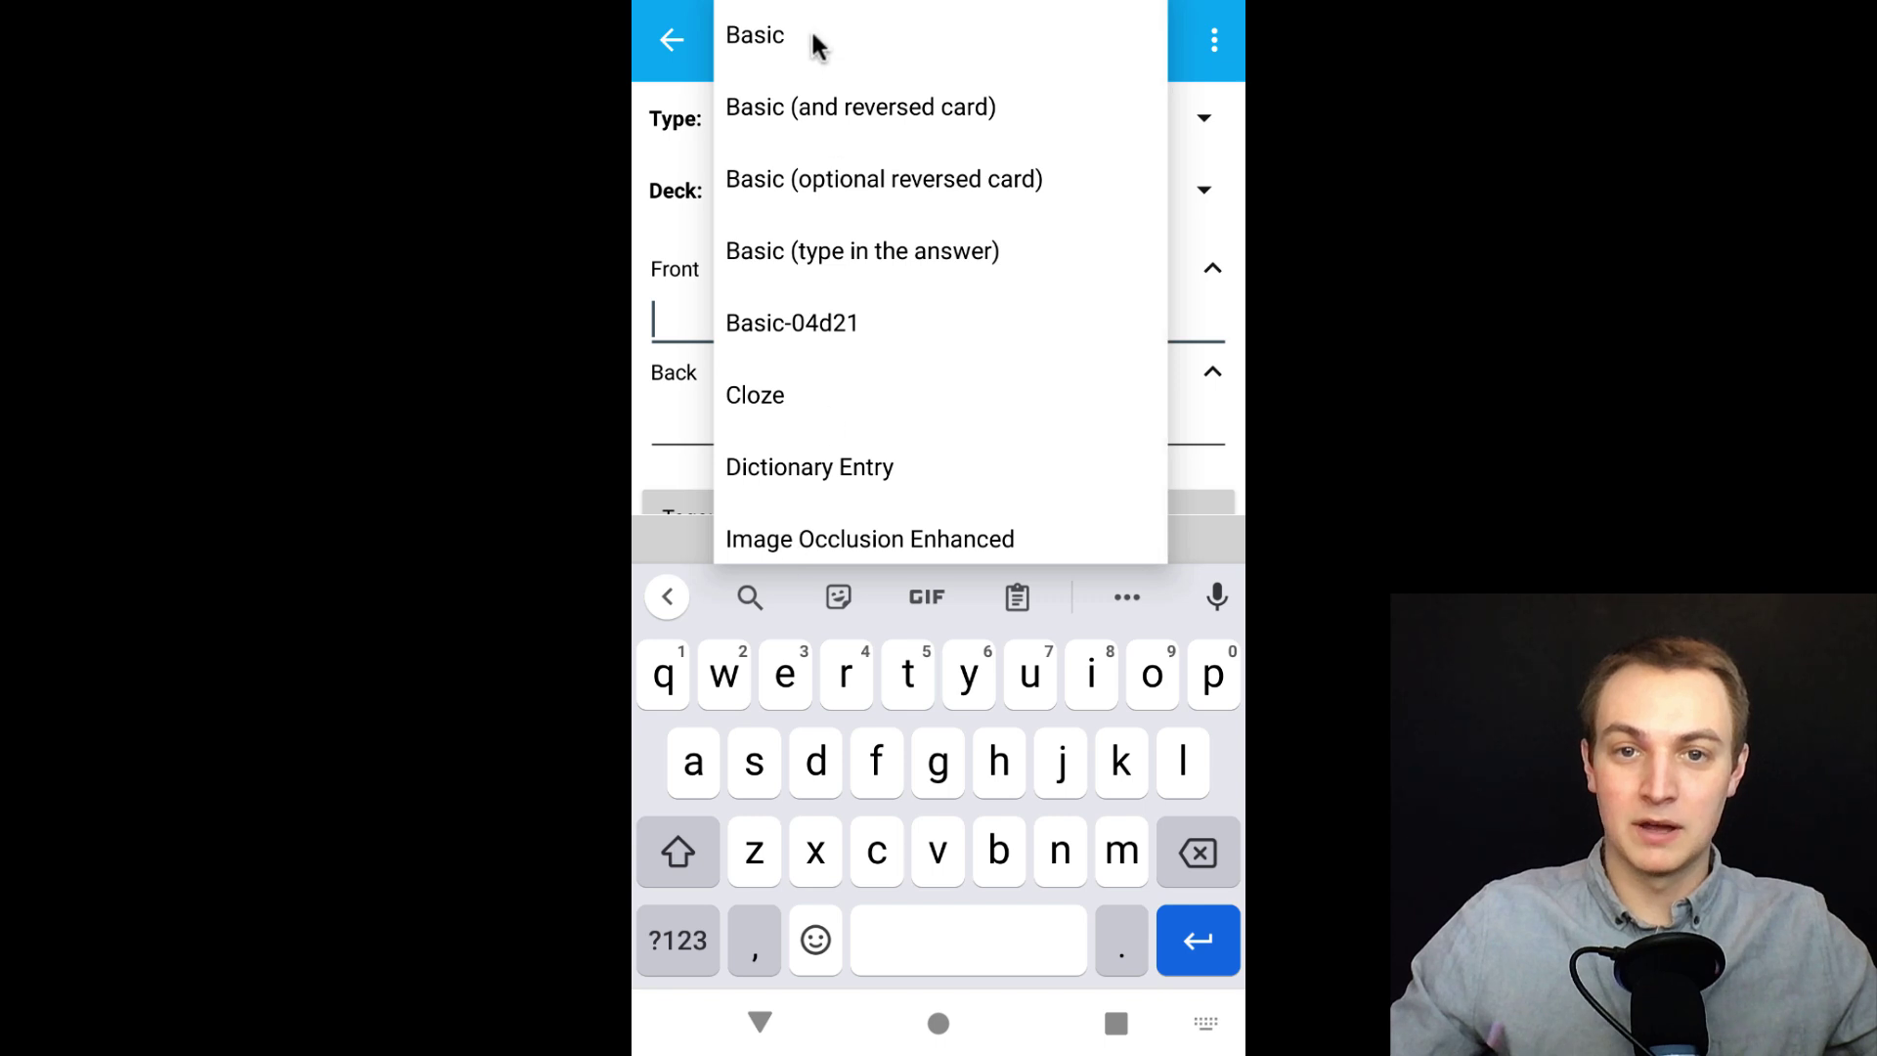
{"action": "left_click", "coordinate": [765, 44]}
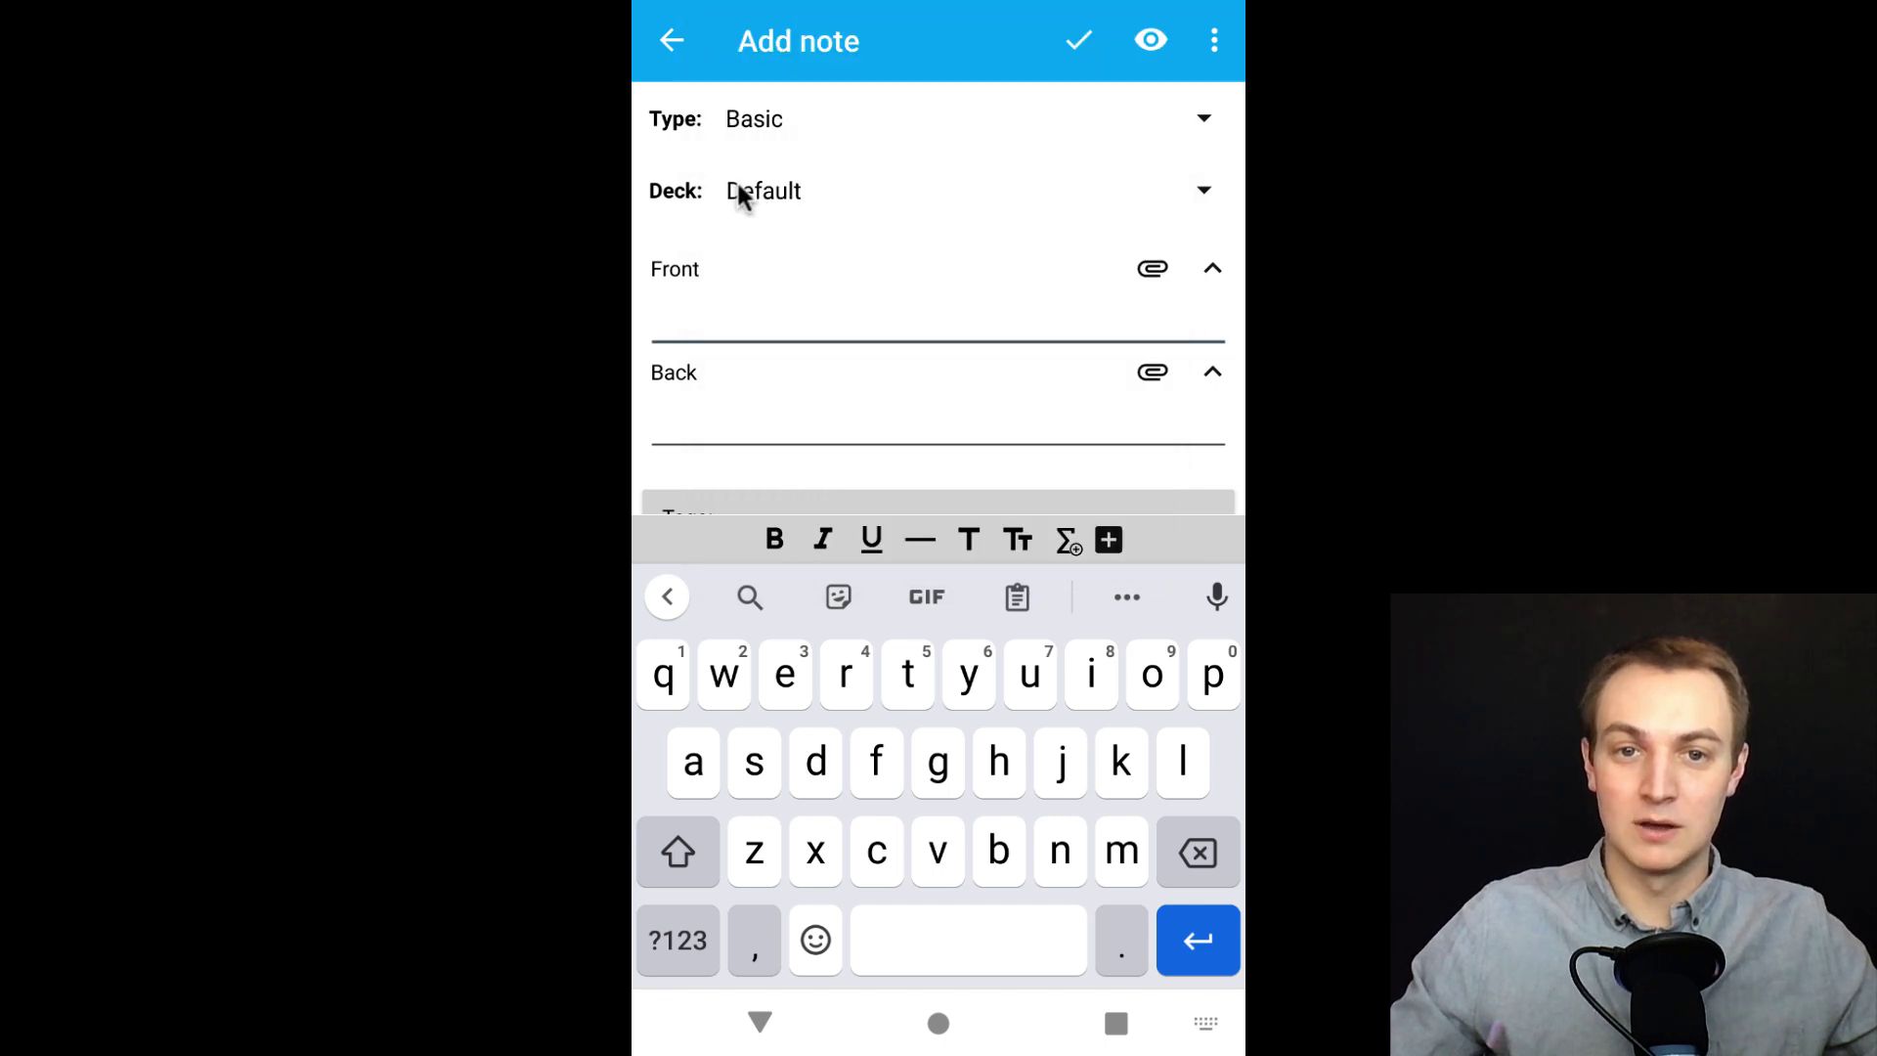
{"action": "left_click", "coordinate": [746, 190]}
{"action": "left_click", "coordinate": [788, 184]}
- Enter front 'What is the largest country?' and back 'Russia', adding a new line below Russia
{"action": "type", "text": "Wh"}
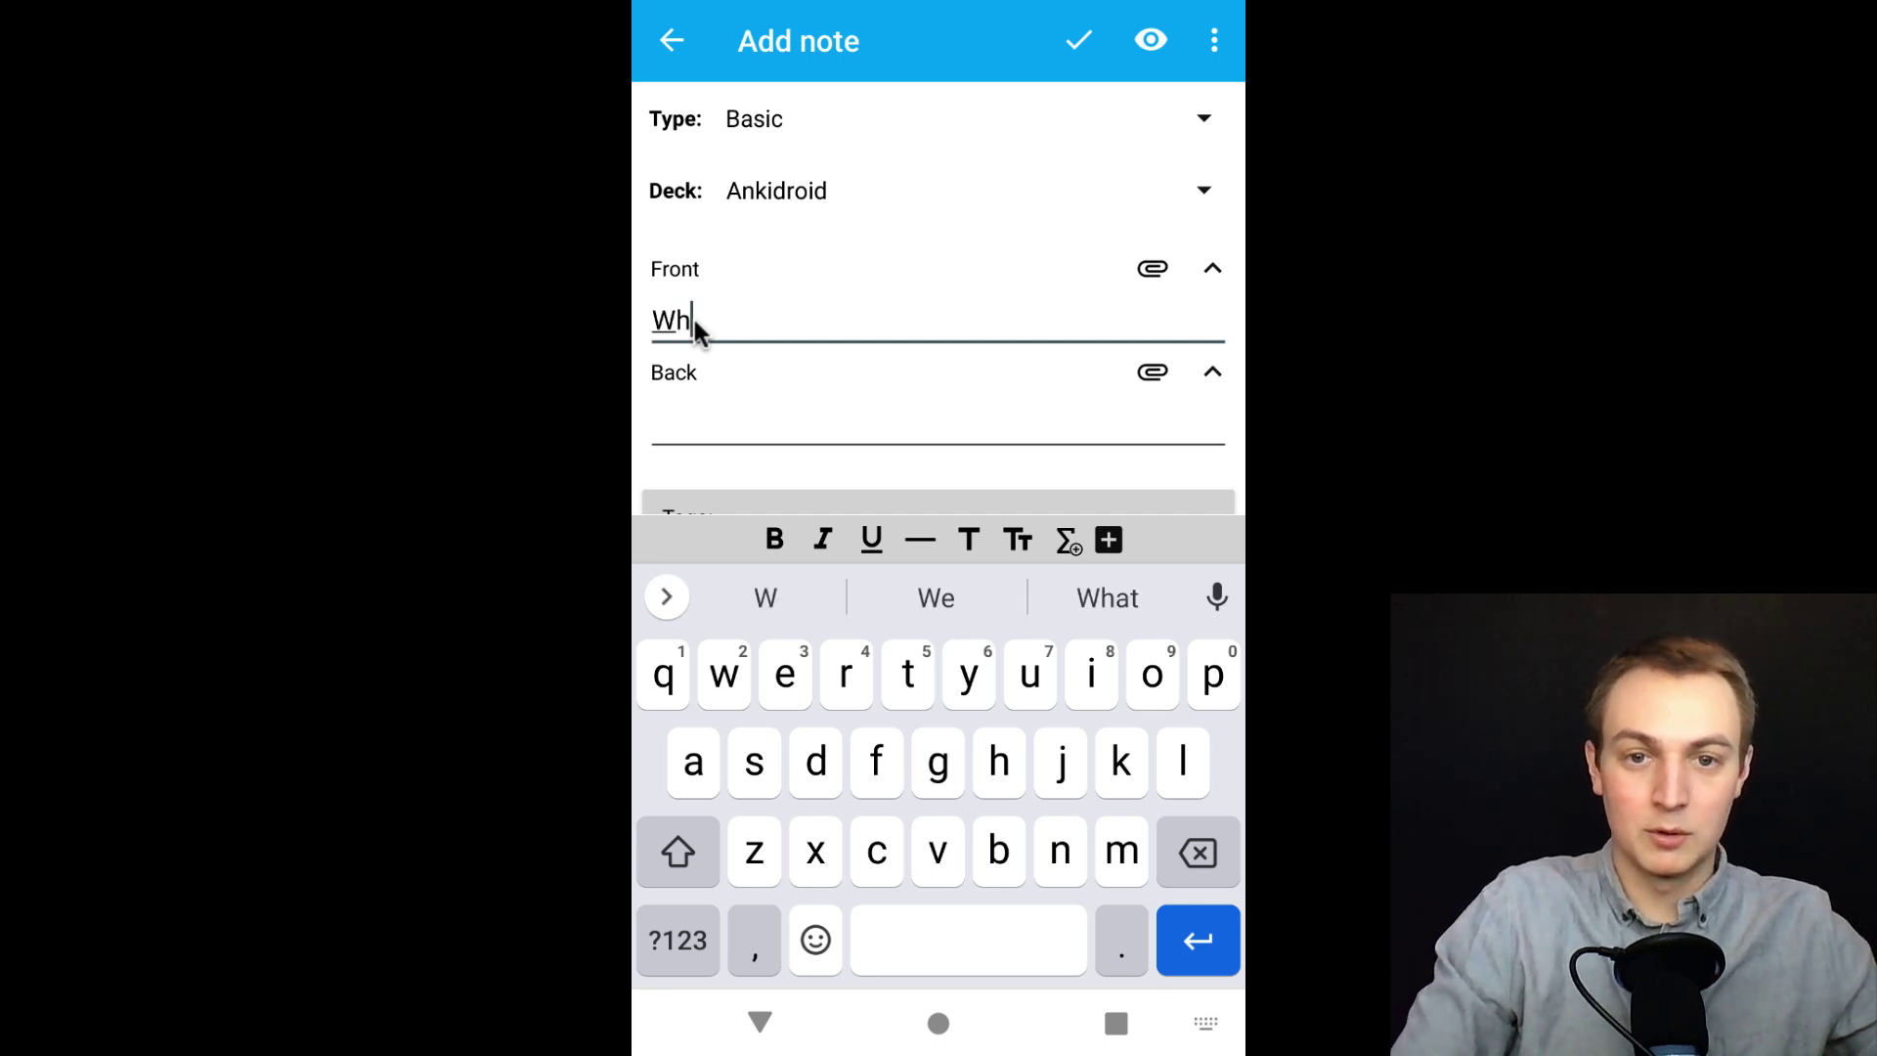
{"action": "type", "text": "at is the largest "}
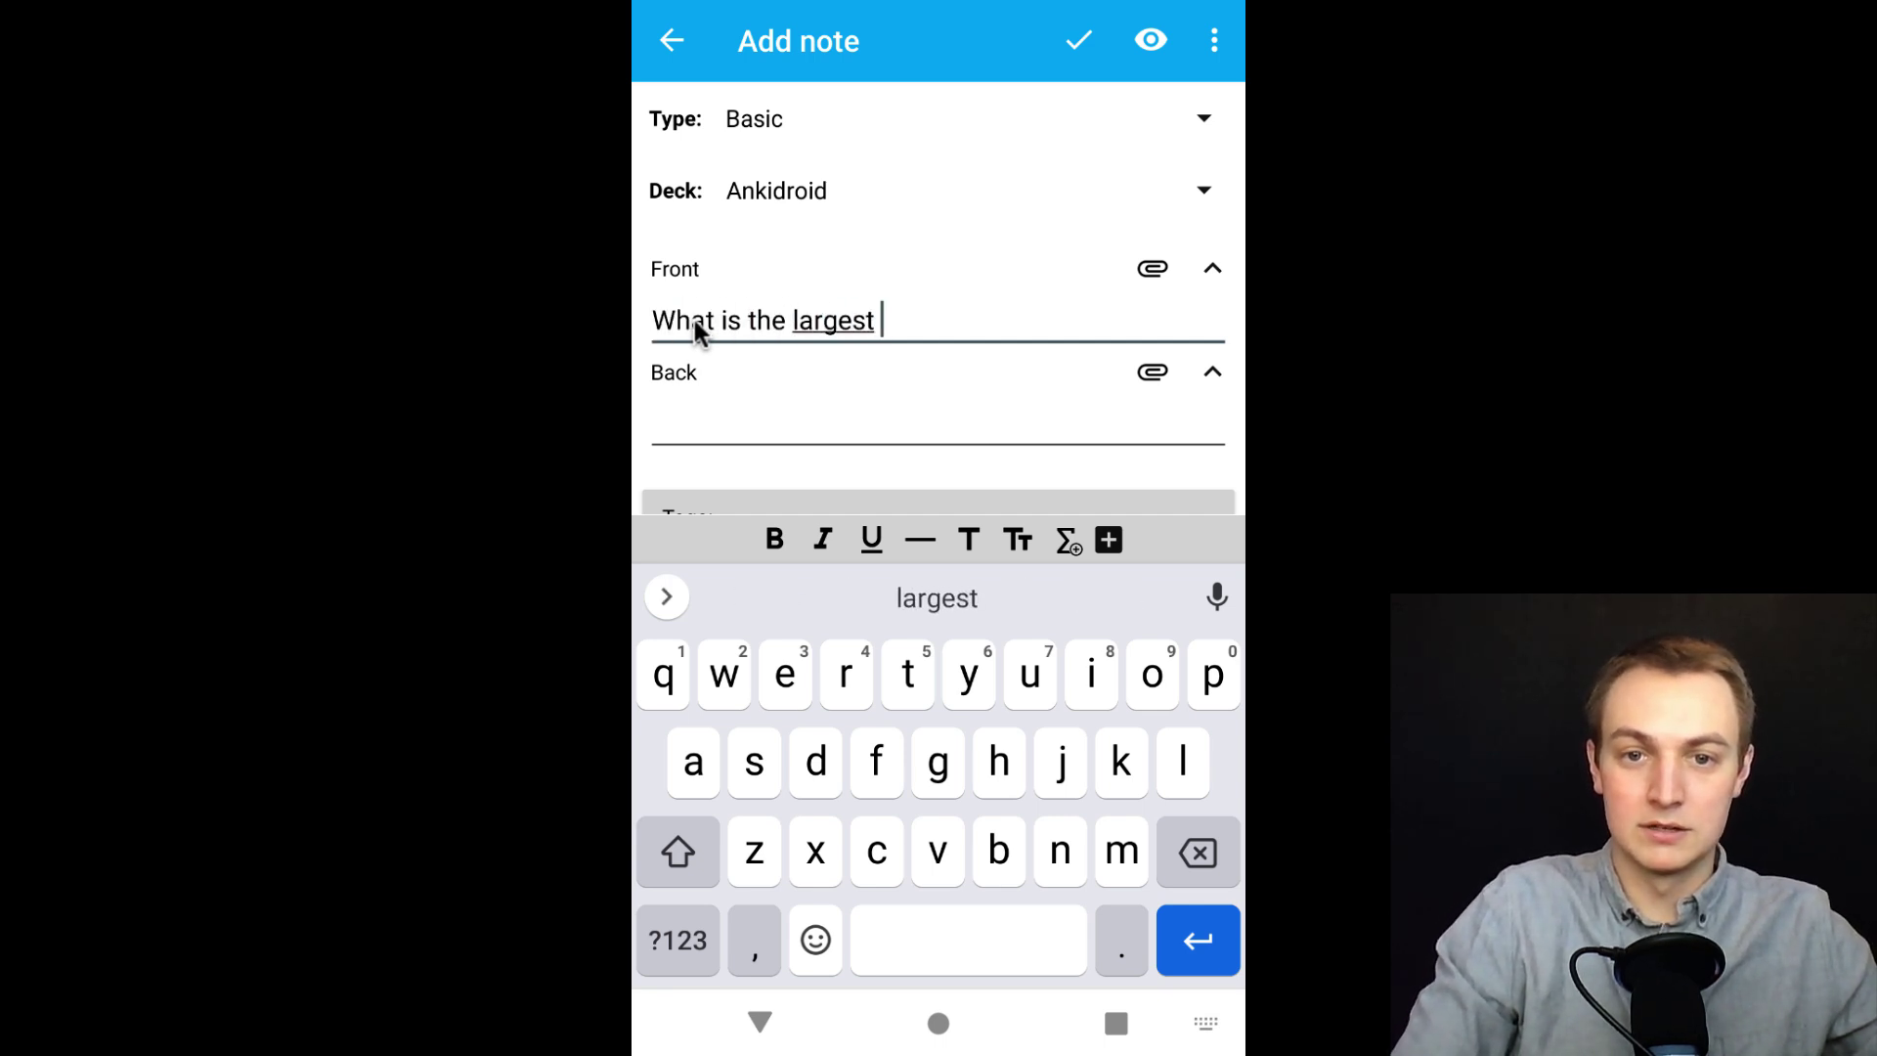
{"action": "type", "text": "country?"}
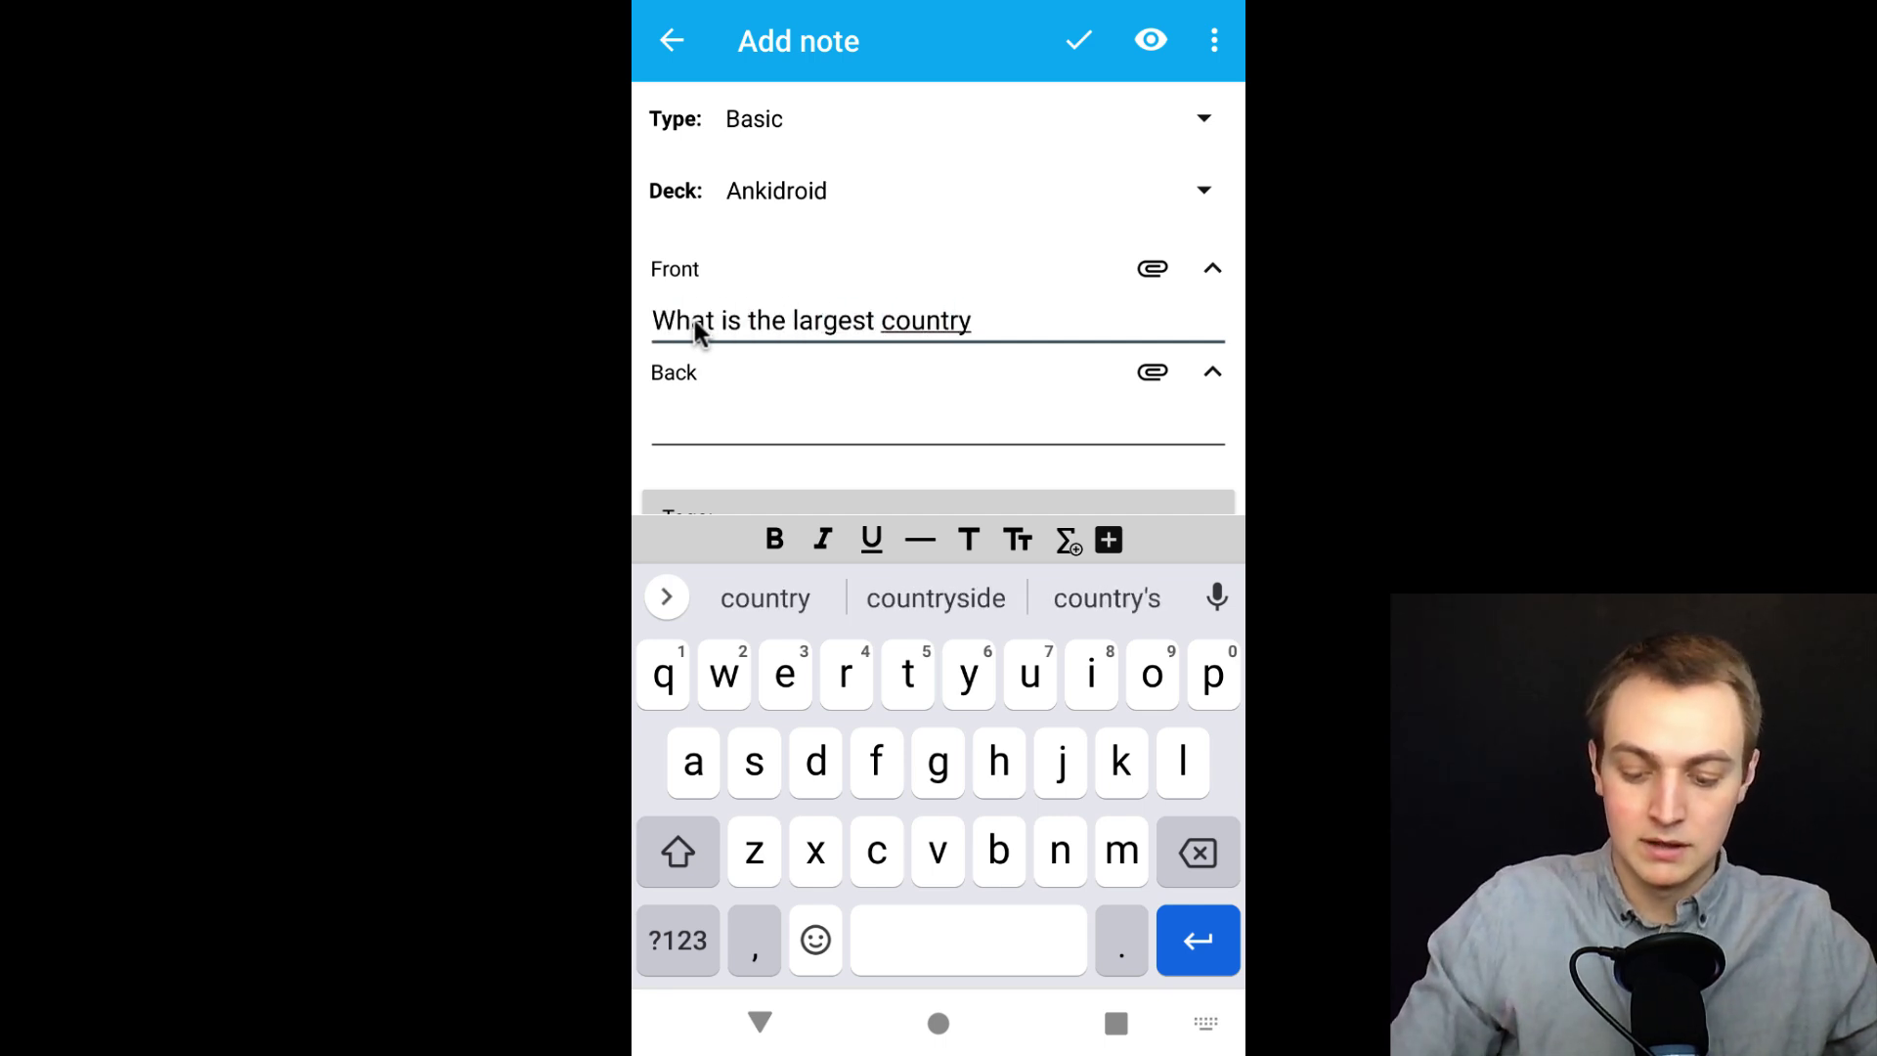
{"action": "left_click", "coordinate": [694, 438]}
{"action": "type", "text": "Russia"}
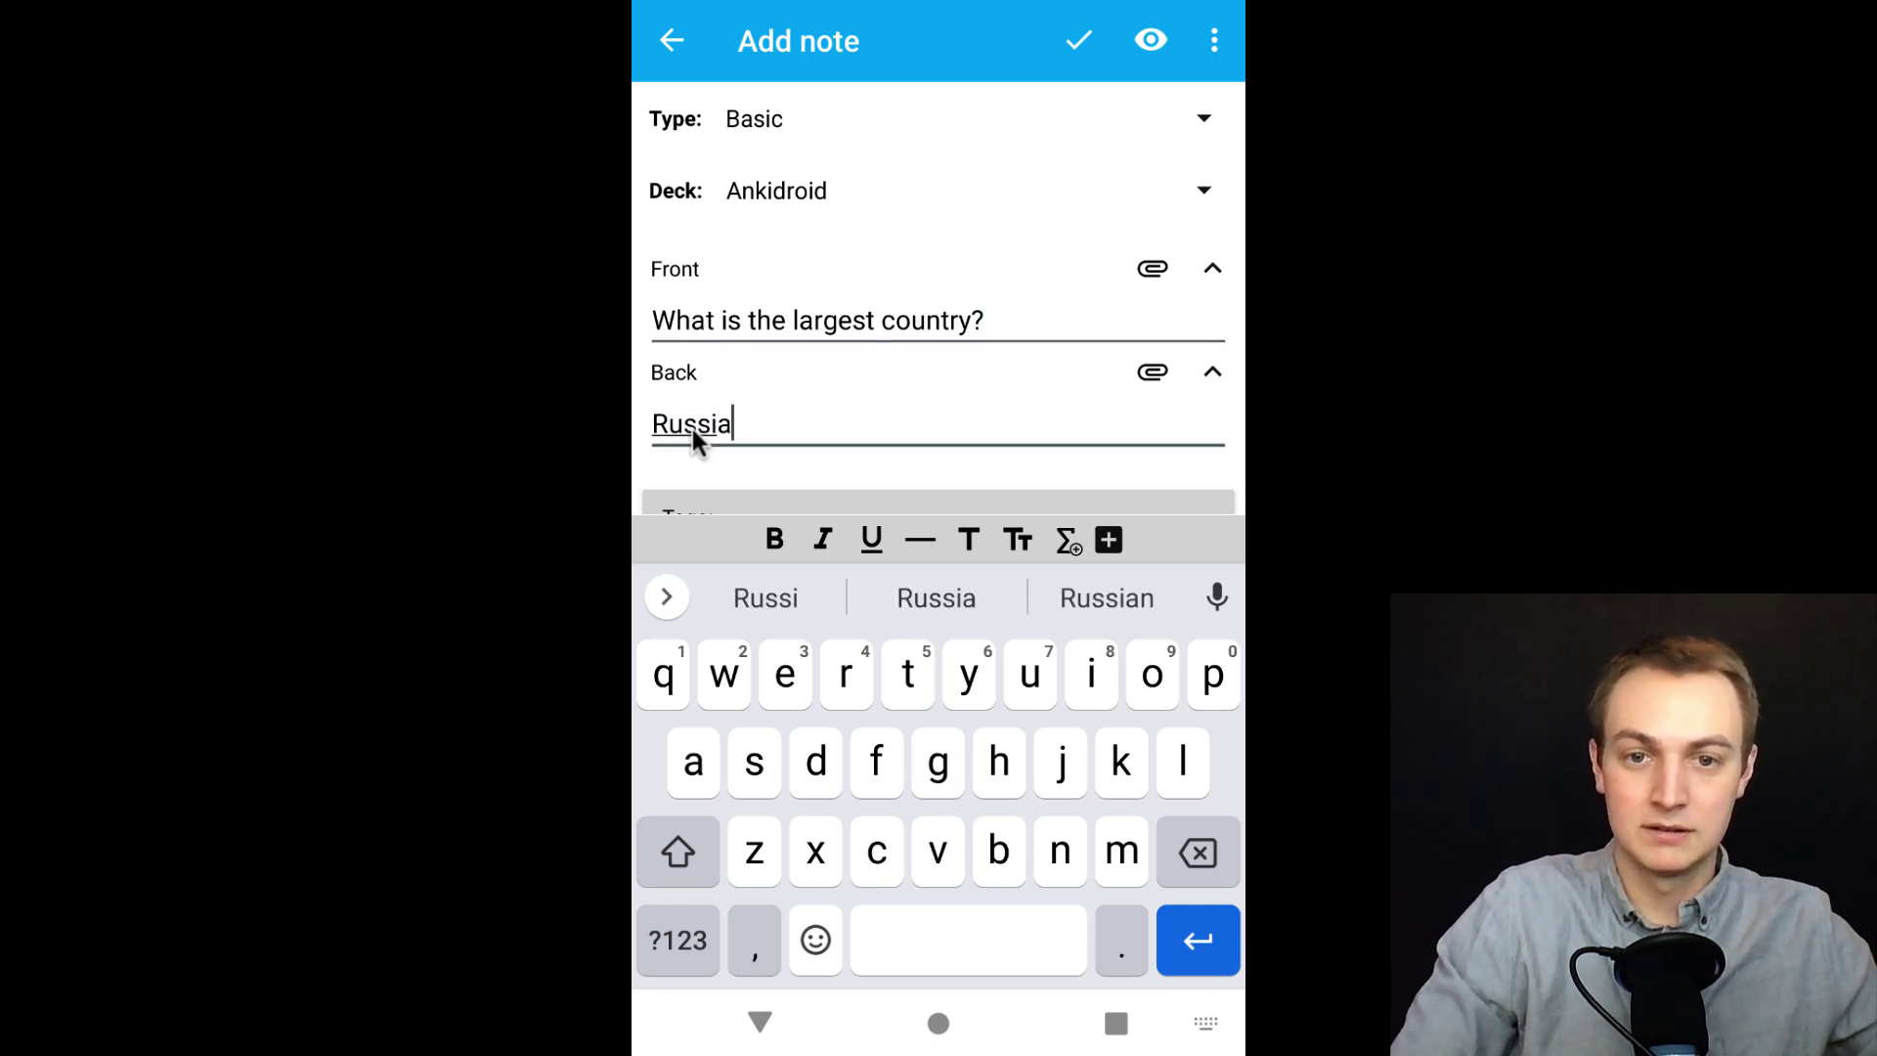
{"action": "key", "text": "Return"}
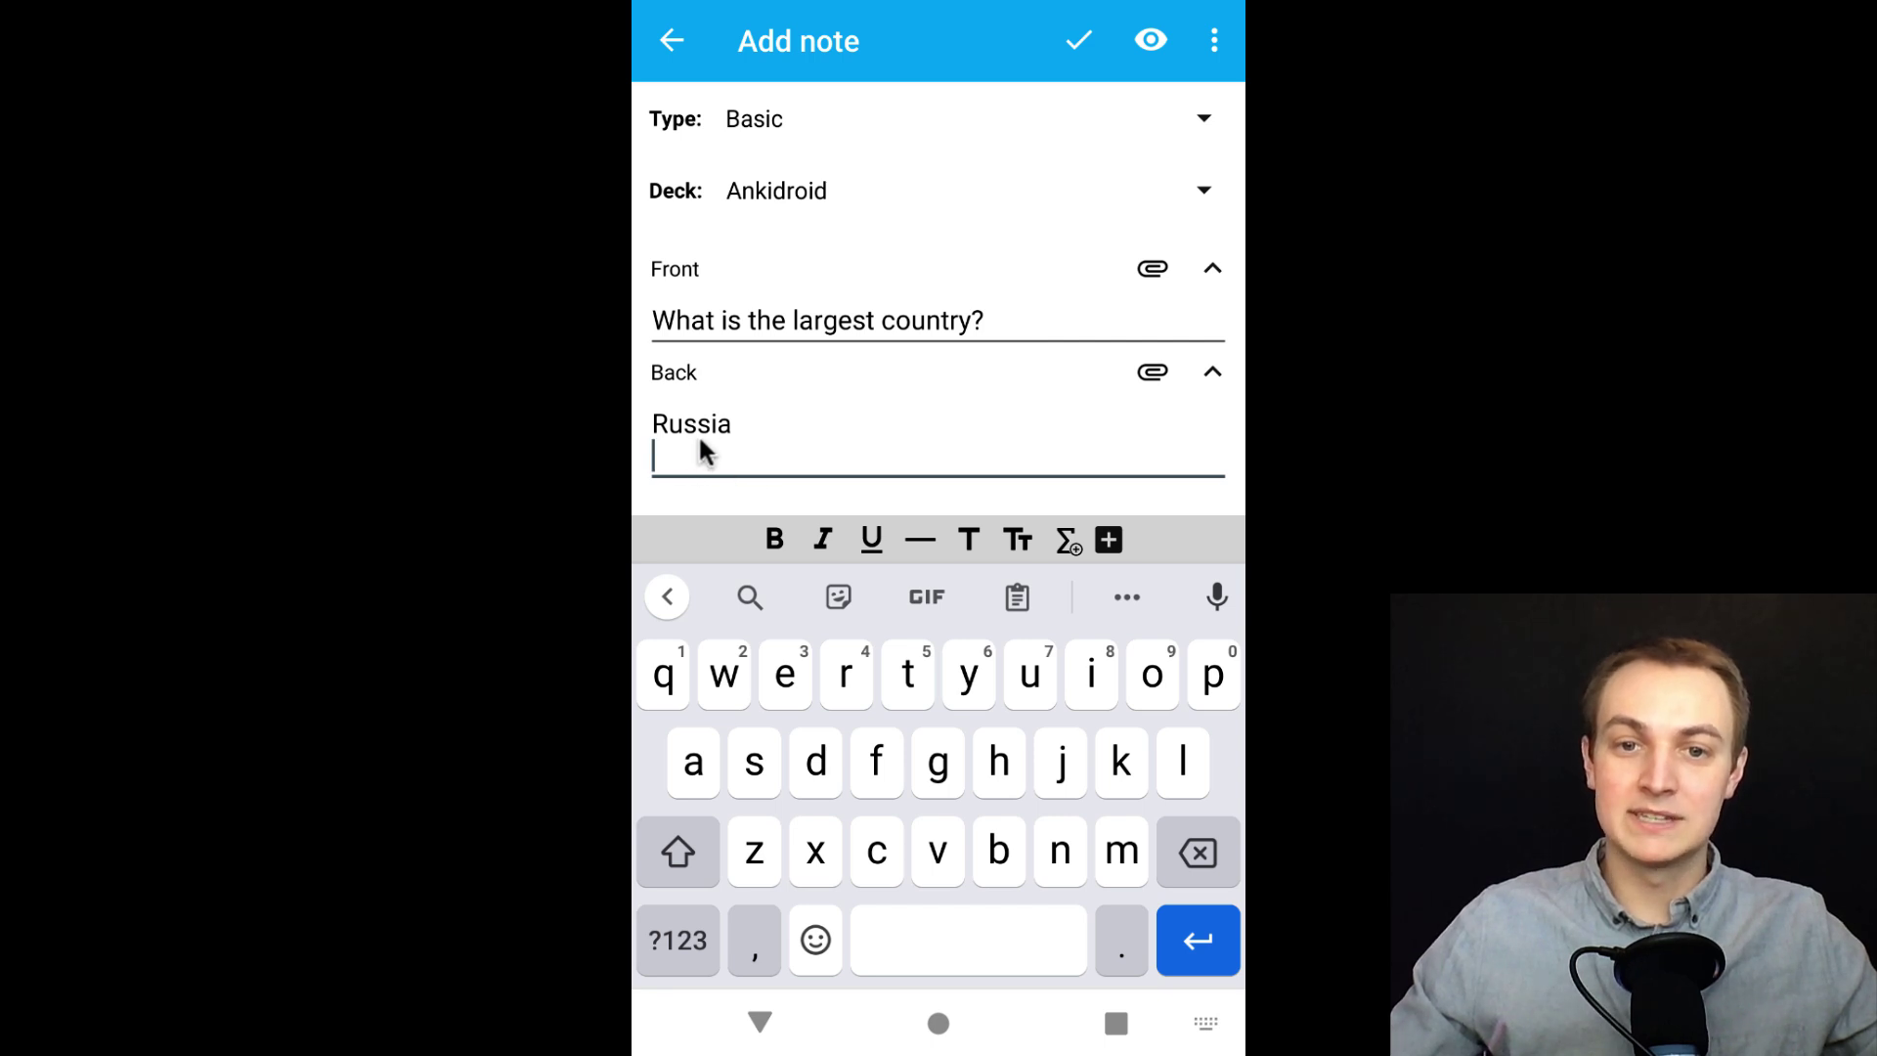
- Copy the Russia map image in Chrome, then return to the note with the caret below Russia
{"action": "left_click", "coordinate": [1116, 1022]}
{"action": "left_click", "coordinate": [652, 460]}
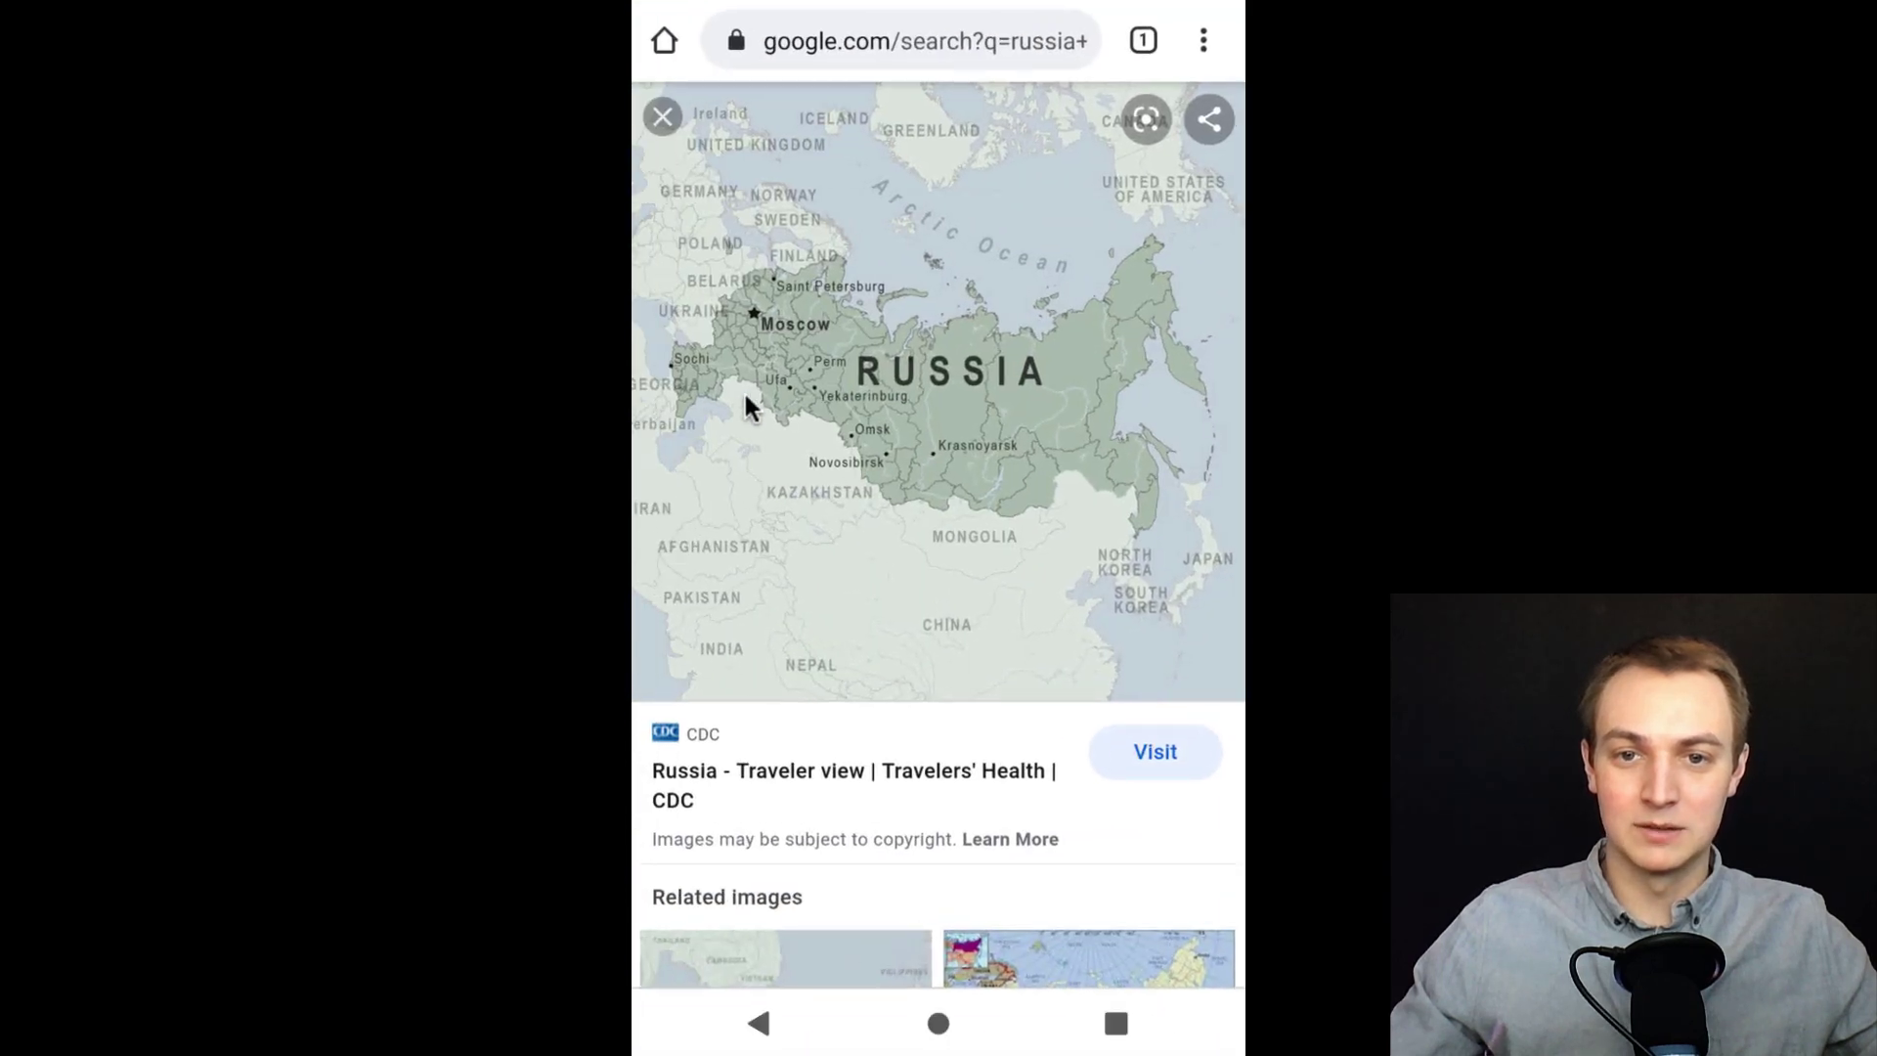
{"action": "left_click", "coordinate": [923, 405]}
{"action": "left_click", "coordinate": [788, 494]}
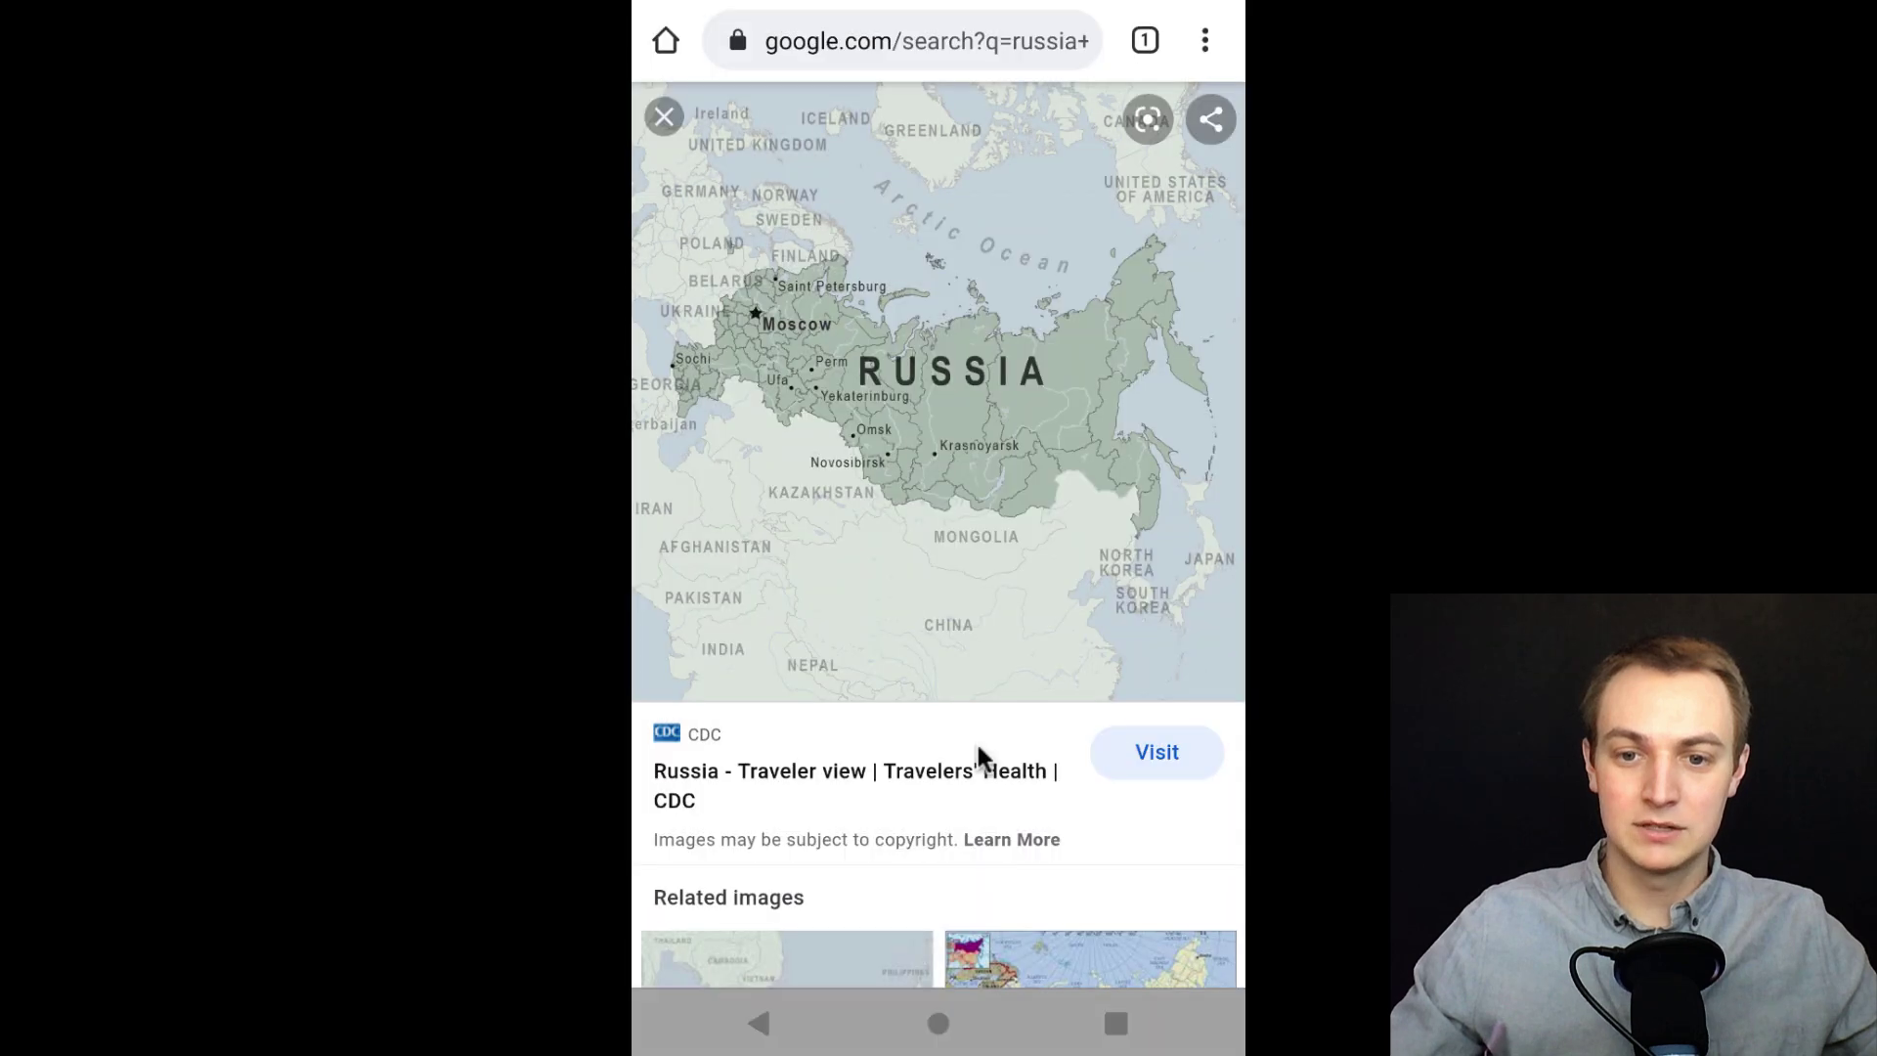
{"action": "left_click", "coordinate": [1113, 1023]}
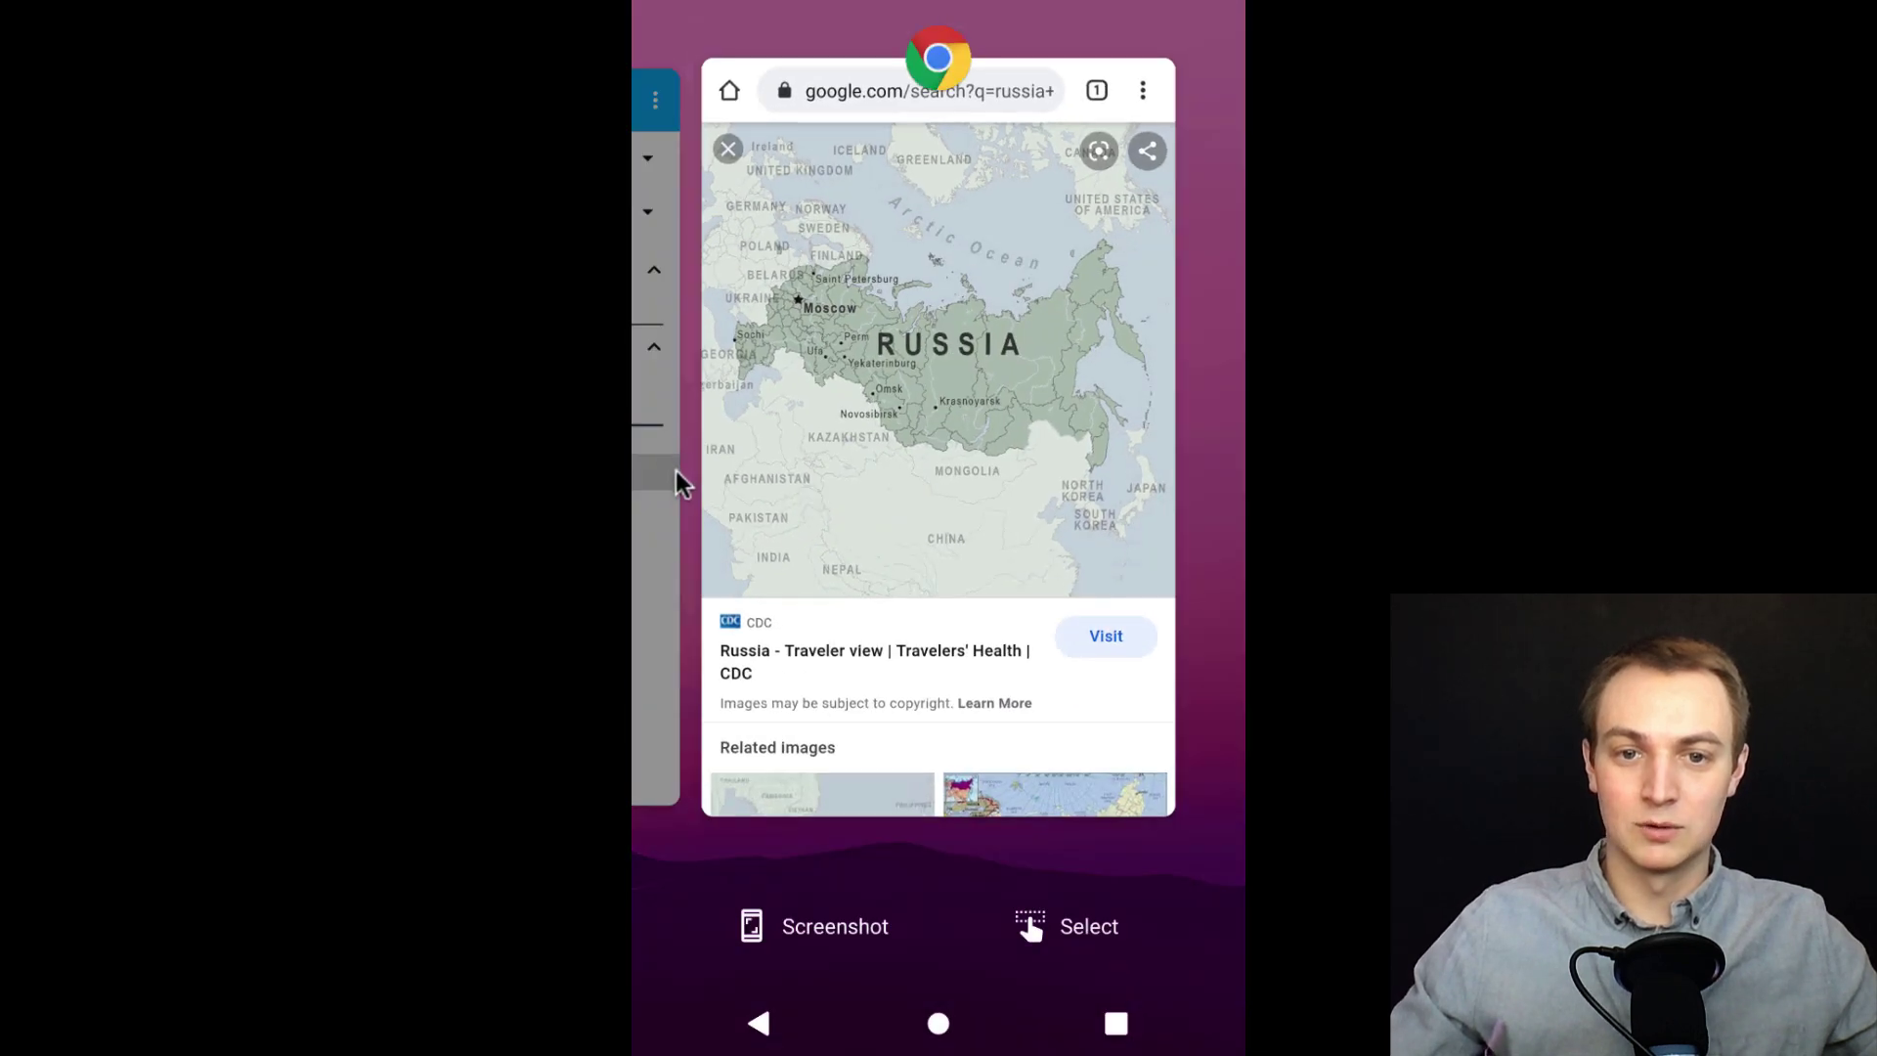
{"action": "left_click", "coordinate": [676, 472]}
{"action": "left_click", "coordinate": [682, 460]}
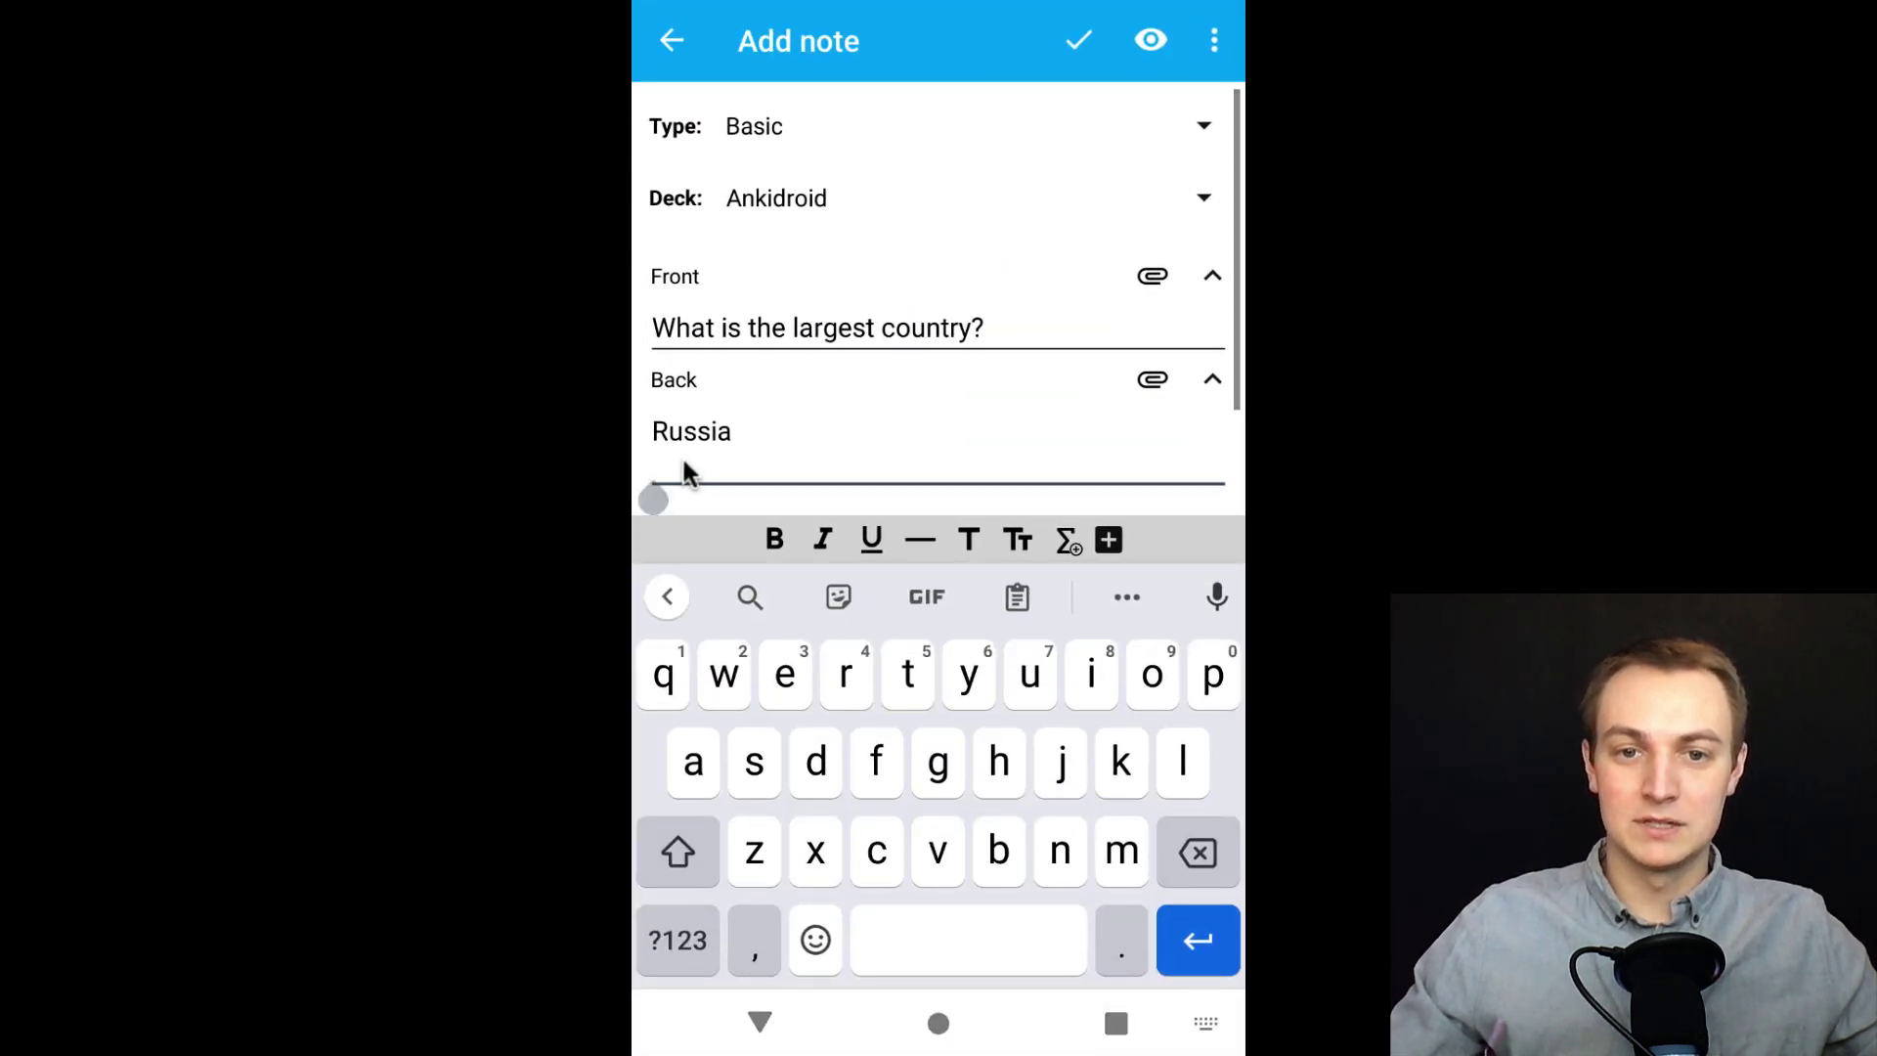
- Paste the Russia map image below 'Russia' in the answer and save the note
{"action": "left_click", "coordinate": [684, 463]}
{"action": "left_click", "coordinate": [703, 402]}
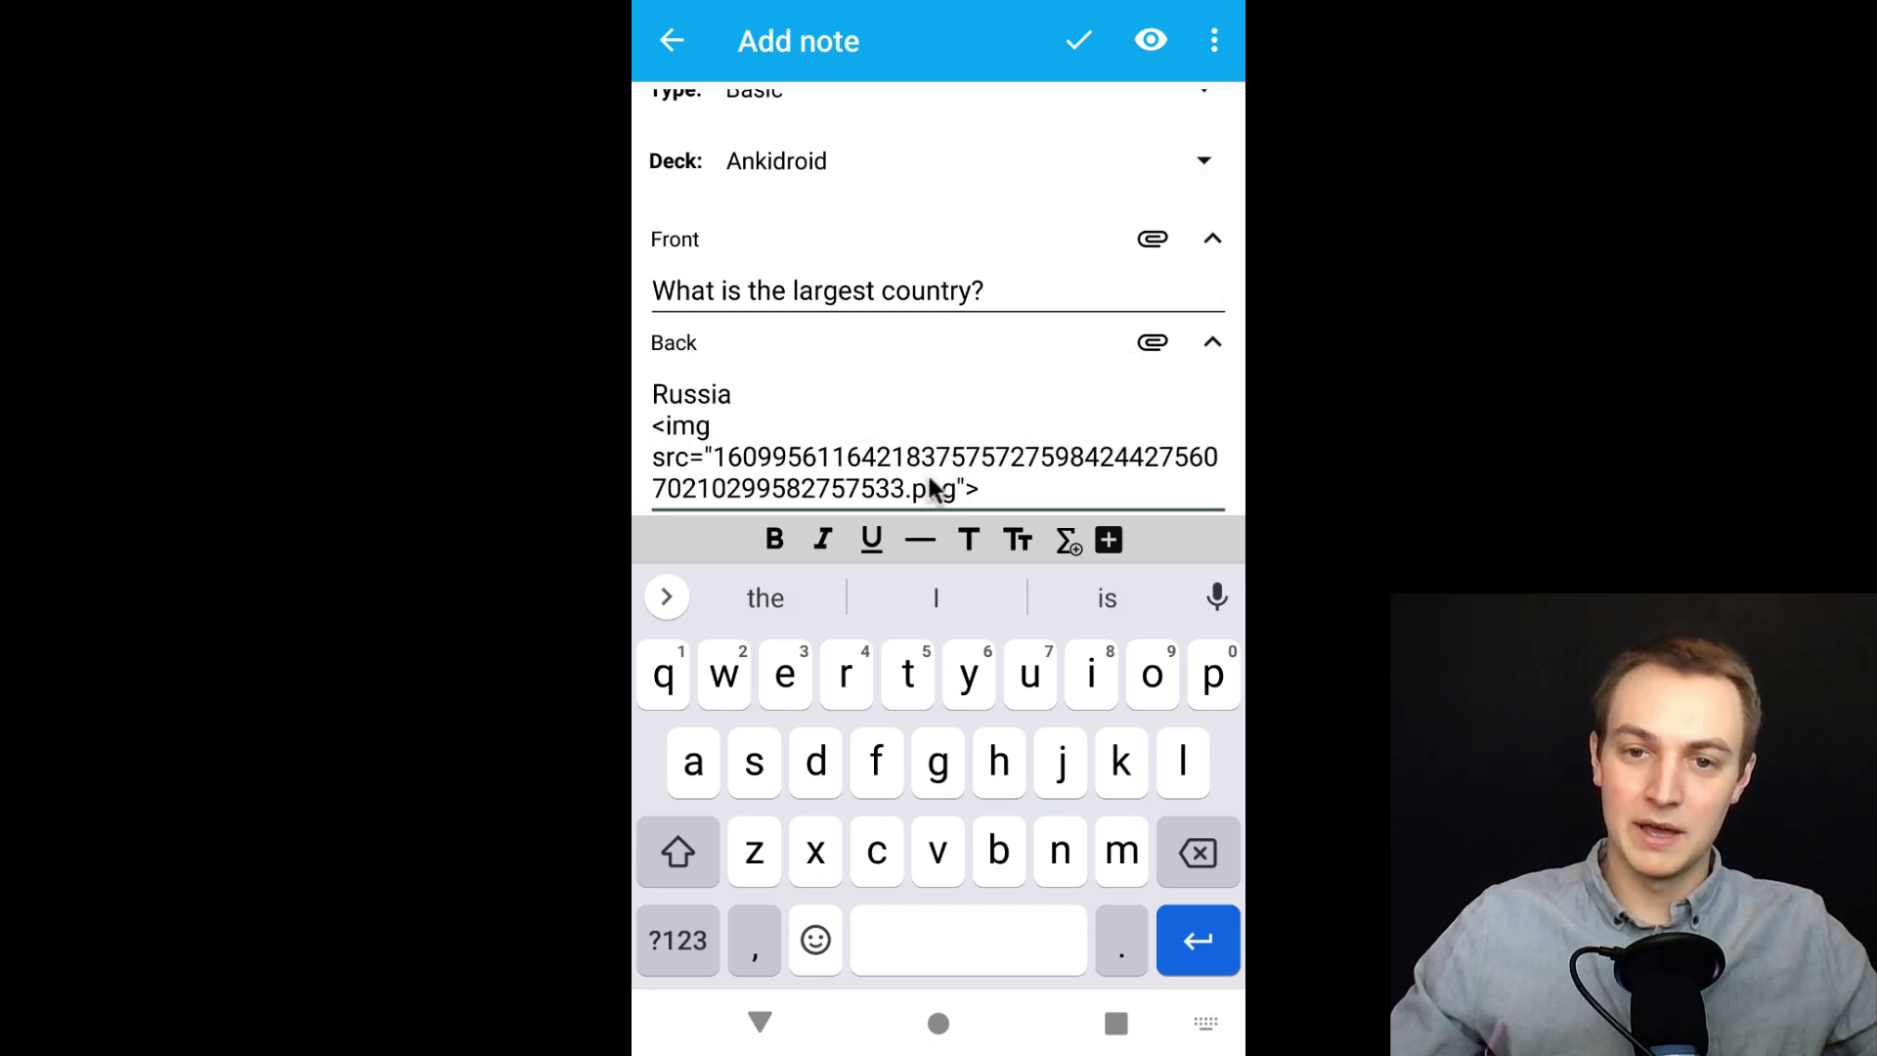
{"action": "left_click", "coordinate": [1072, 44]}
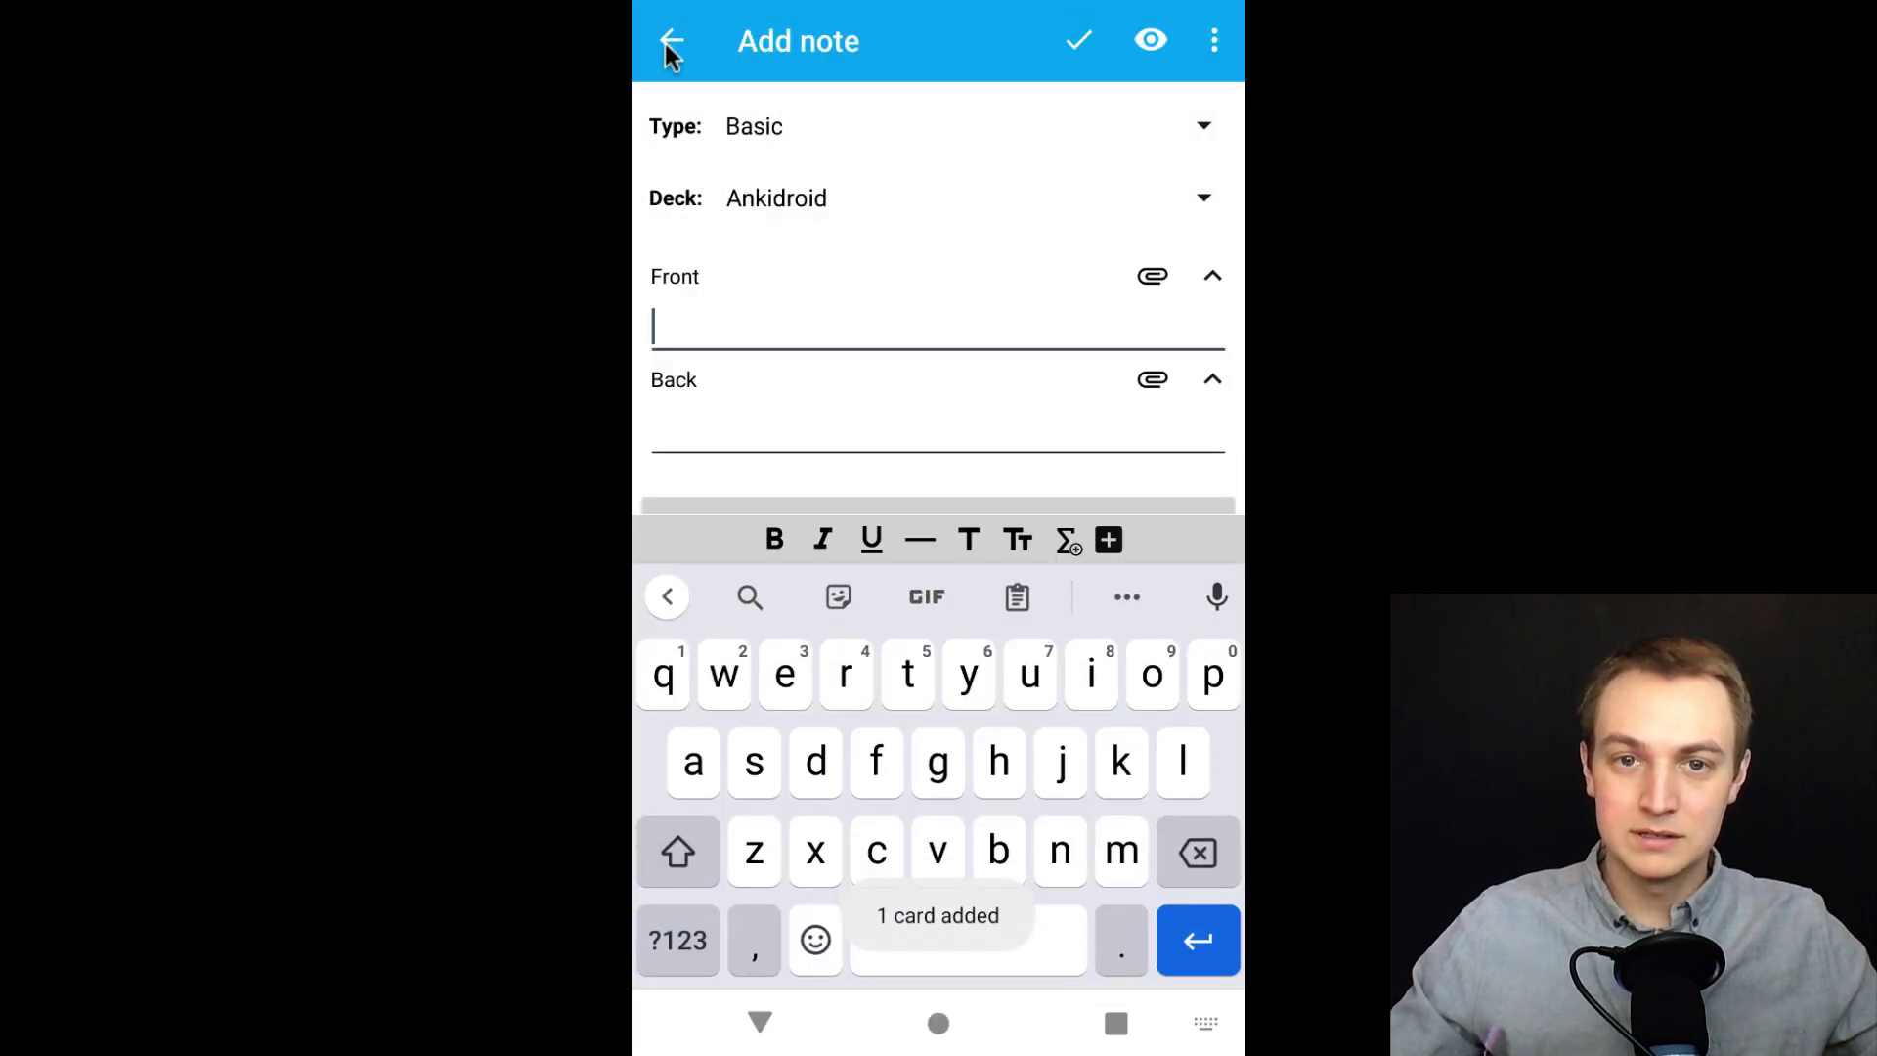
- Study the new Ankidroid card, reveal its answer and rate it as remembered
{"action": "left_click", "coordinate": [667, 43]}
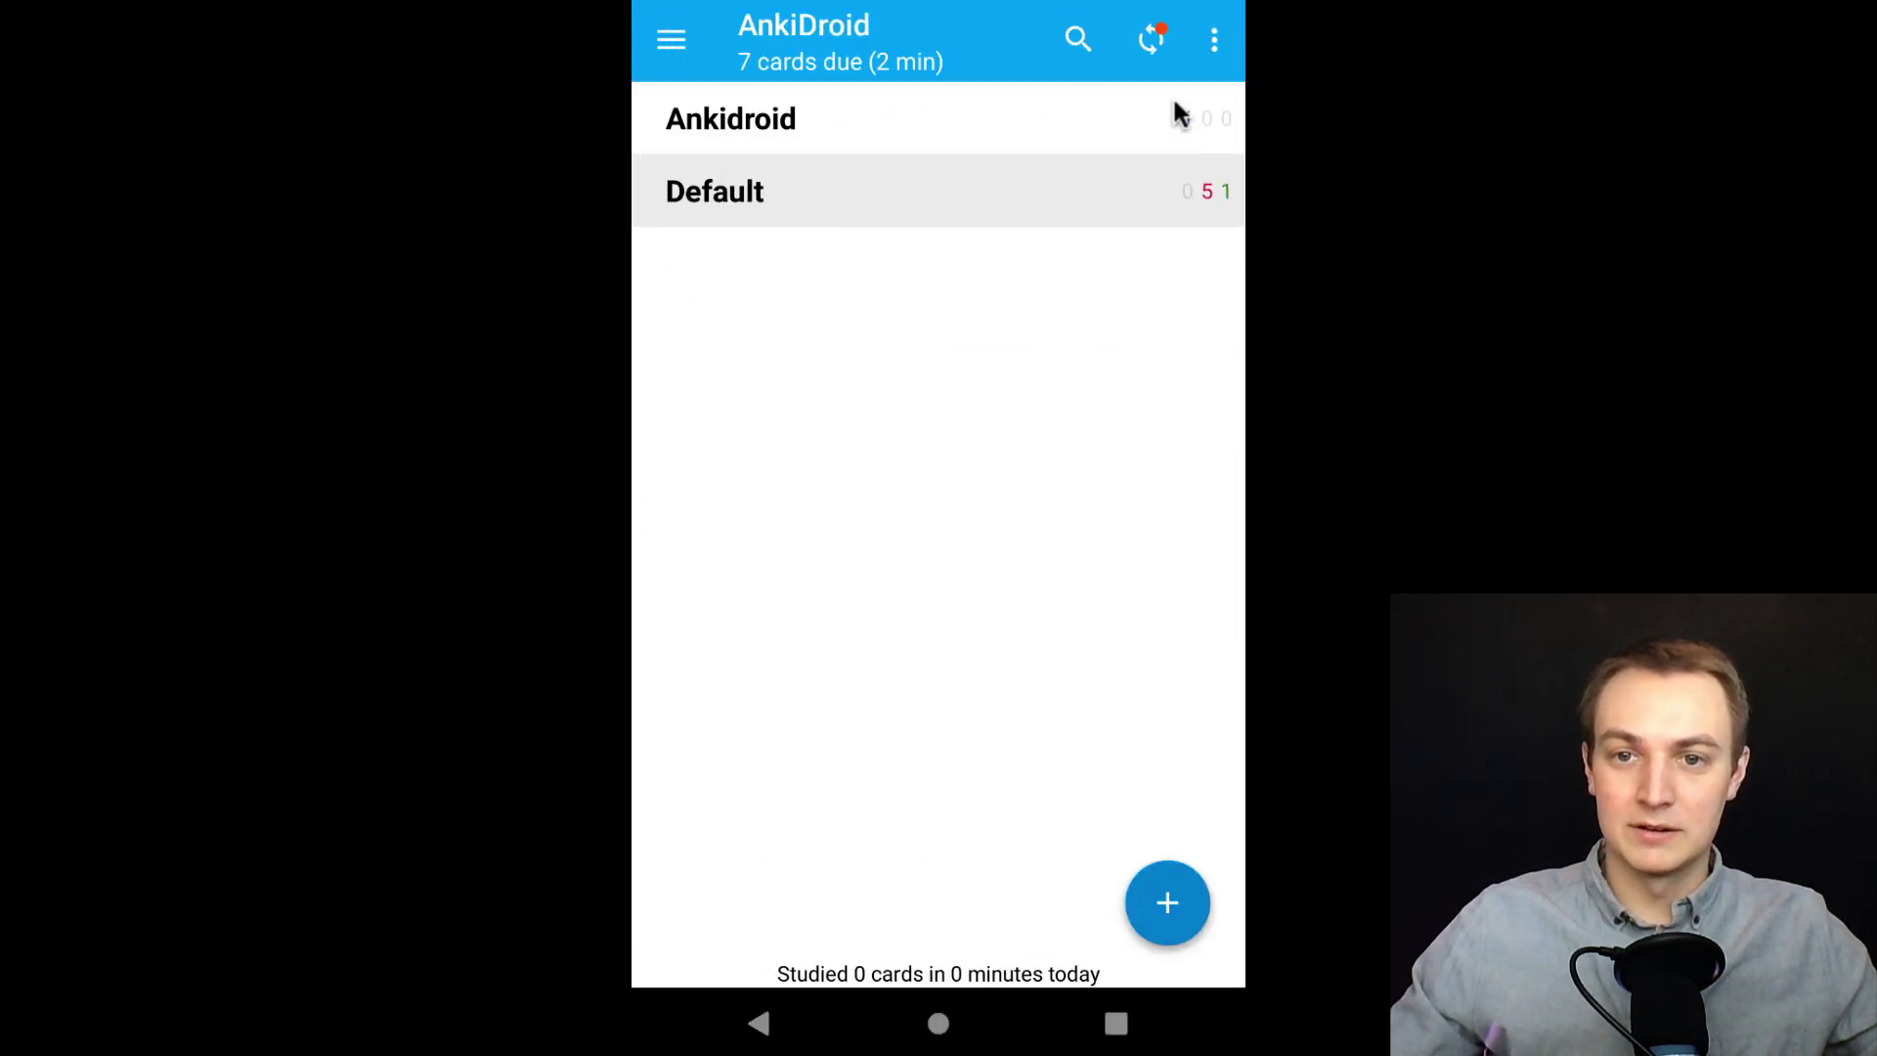
{"action": "left_click", "coordinate": [850, 120]}
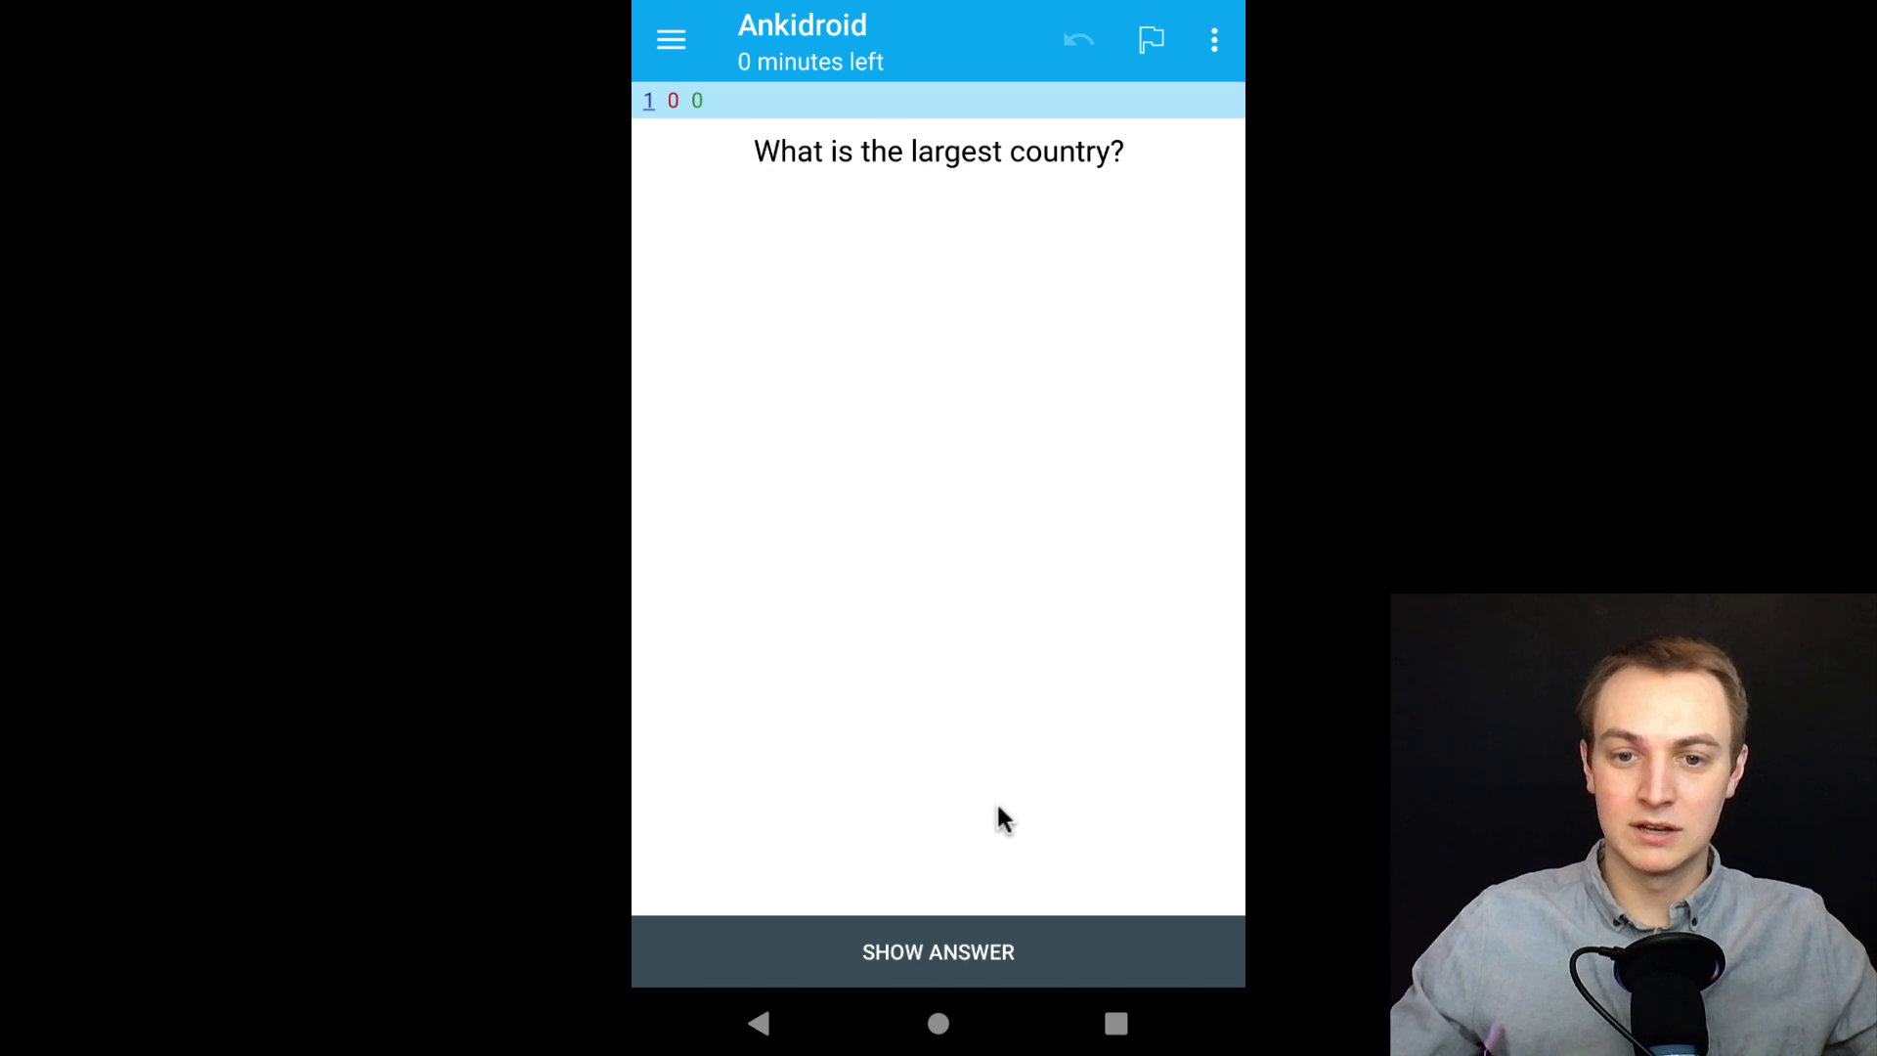
{"action": "left_click", "coordinate": [958, 944]}
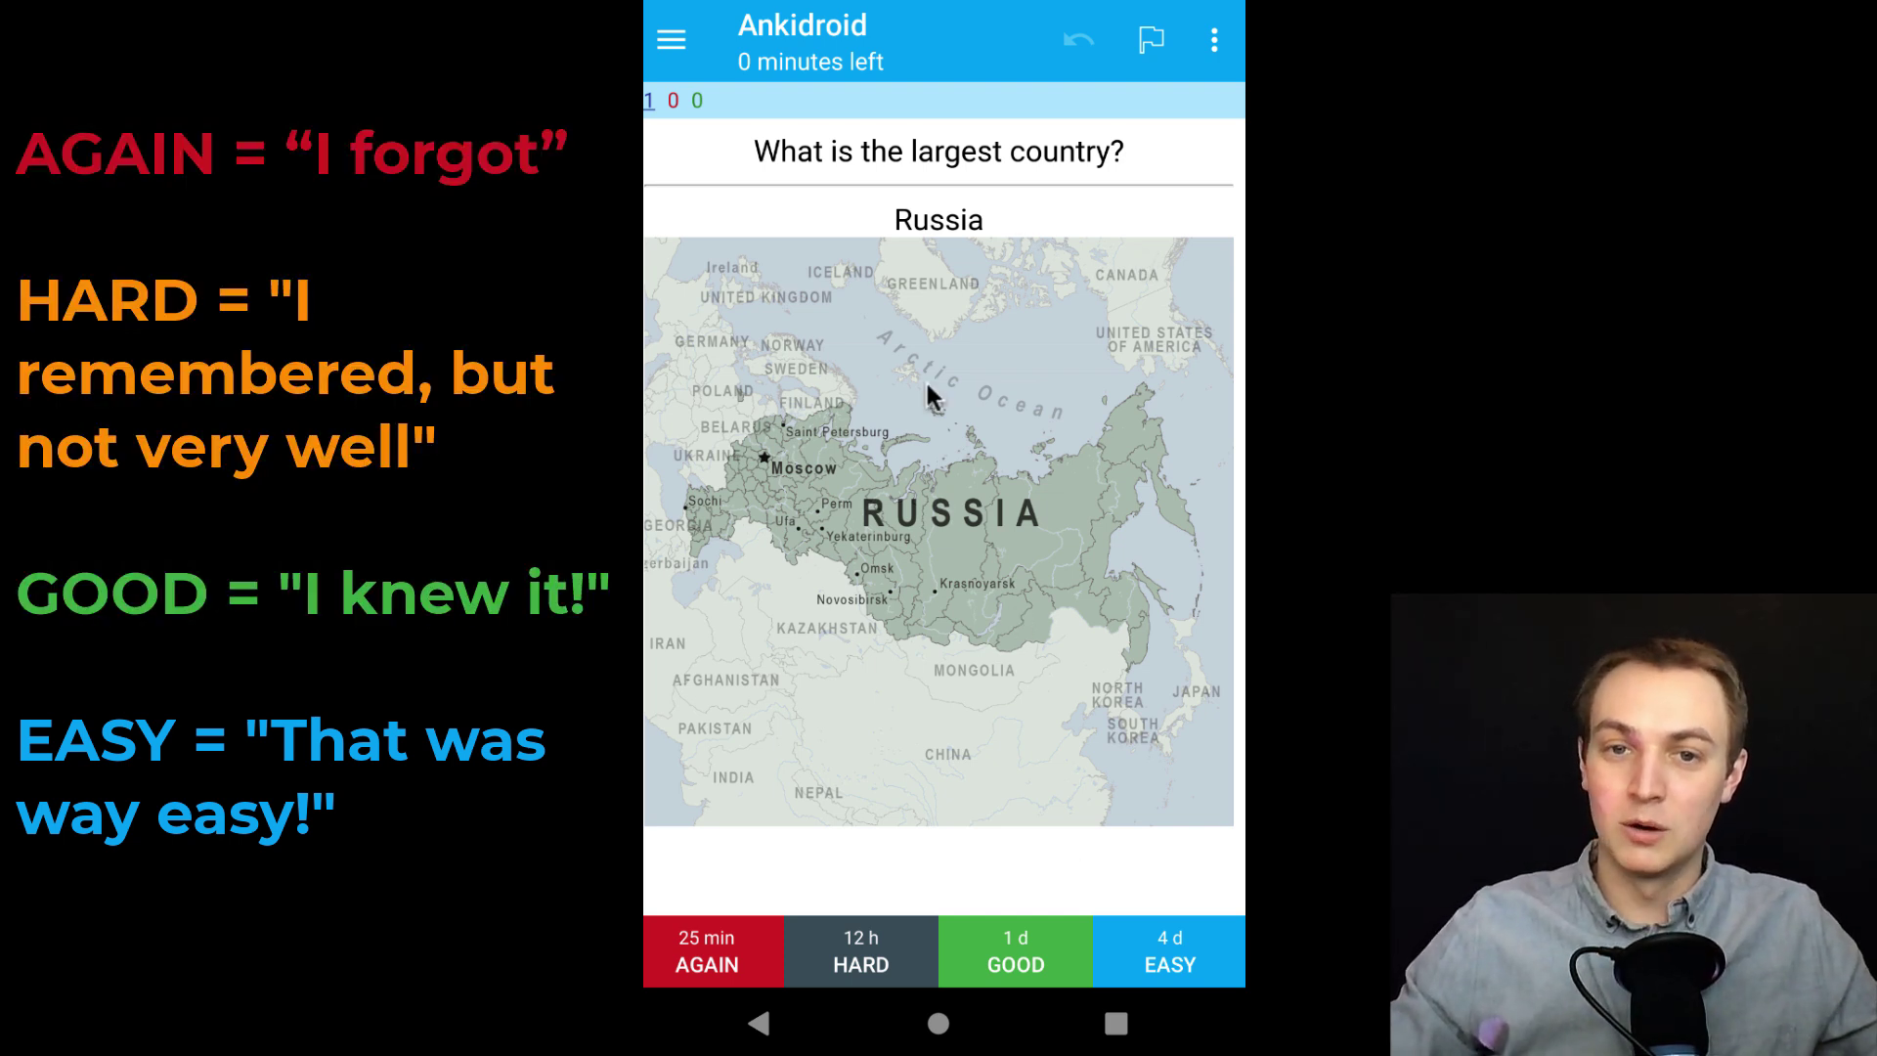
{"action": "left_click", "coordinate": [1038, 947]}
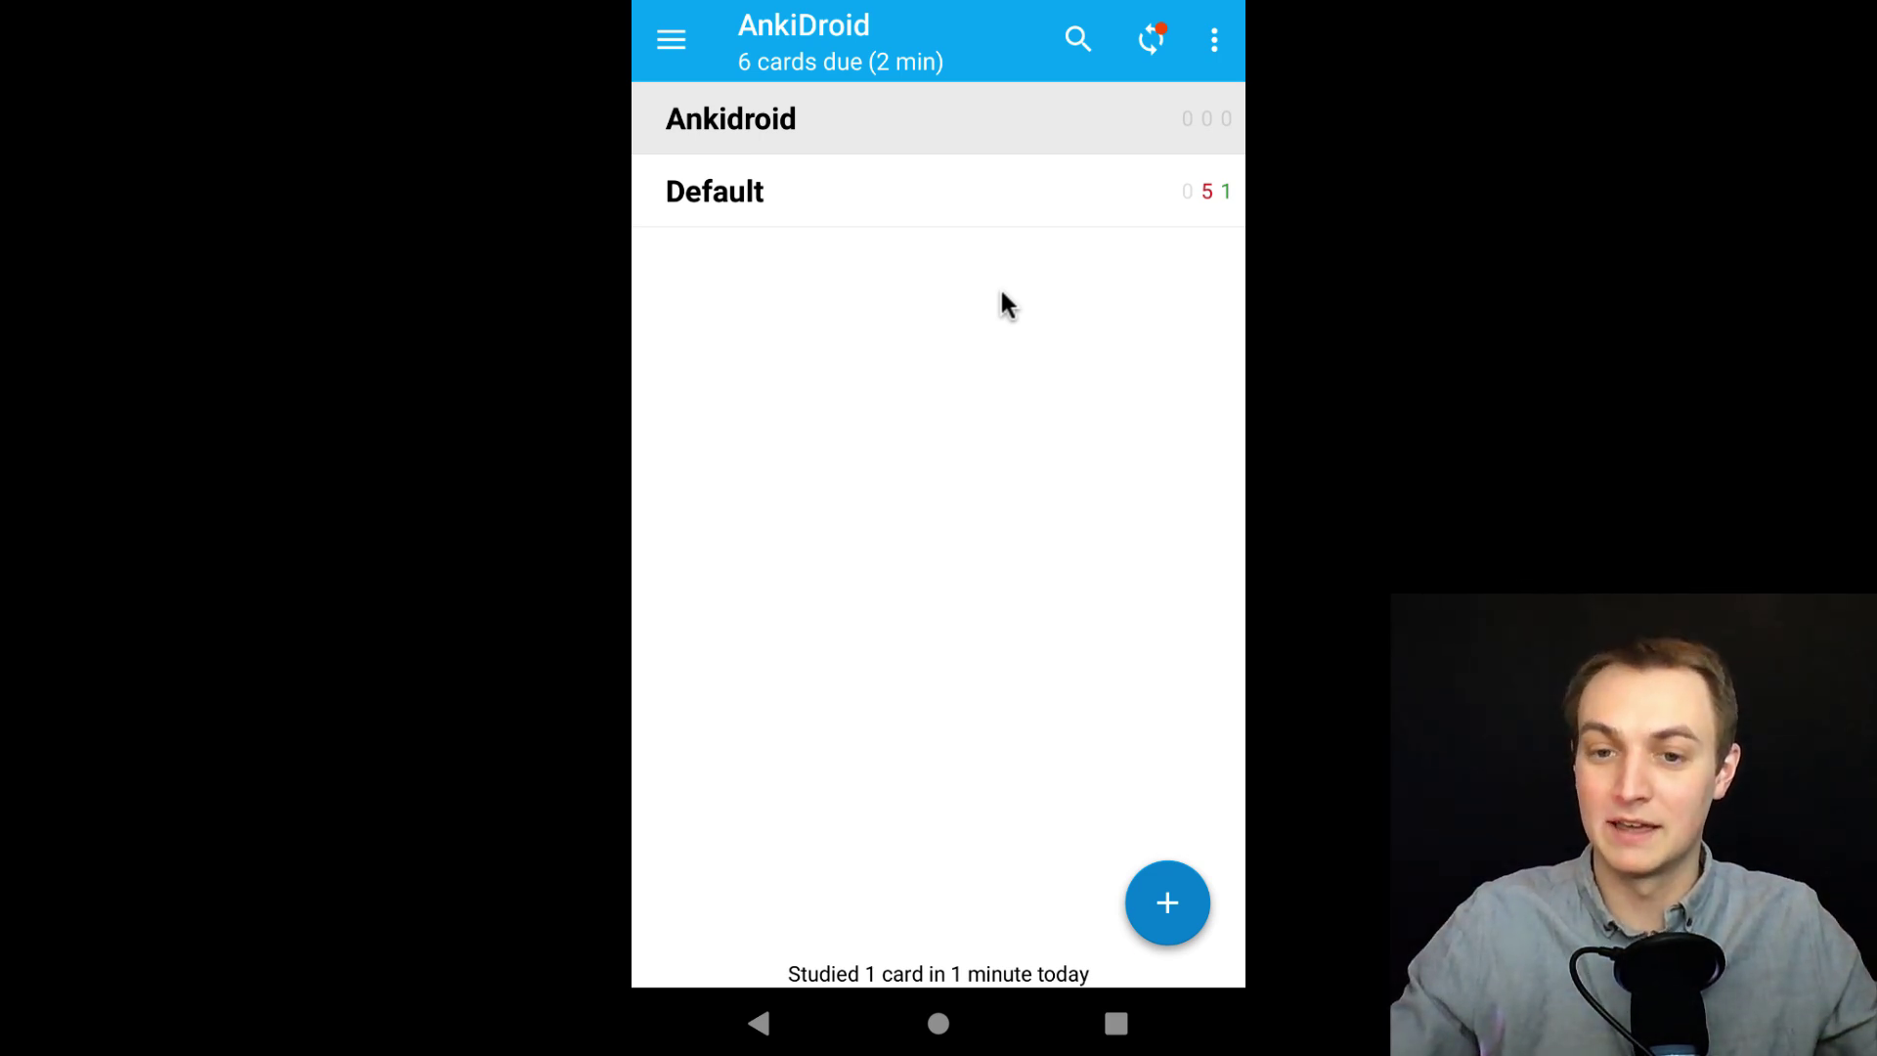
- Search the AnkiWeb shared decks for 'braille'
{"action": "left_click", "coordinate": [1175, 911]}
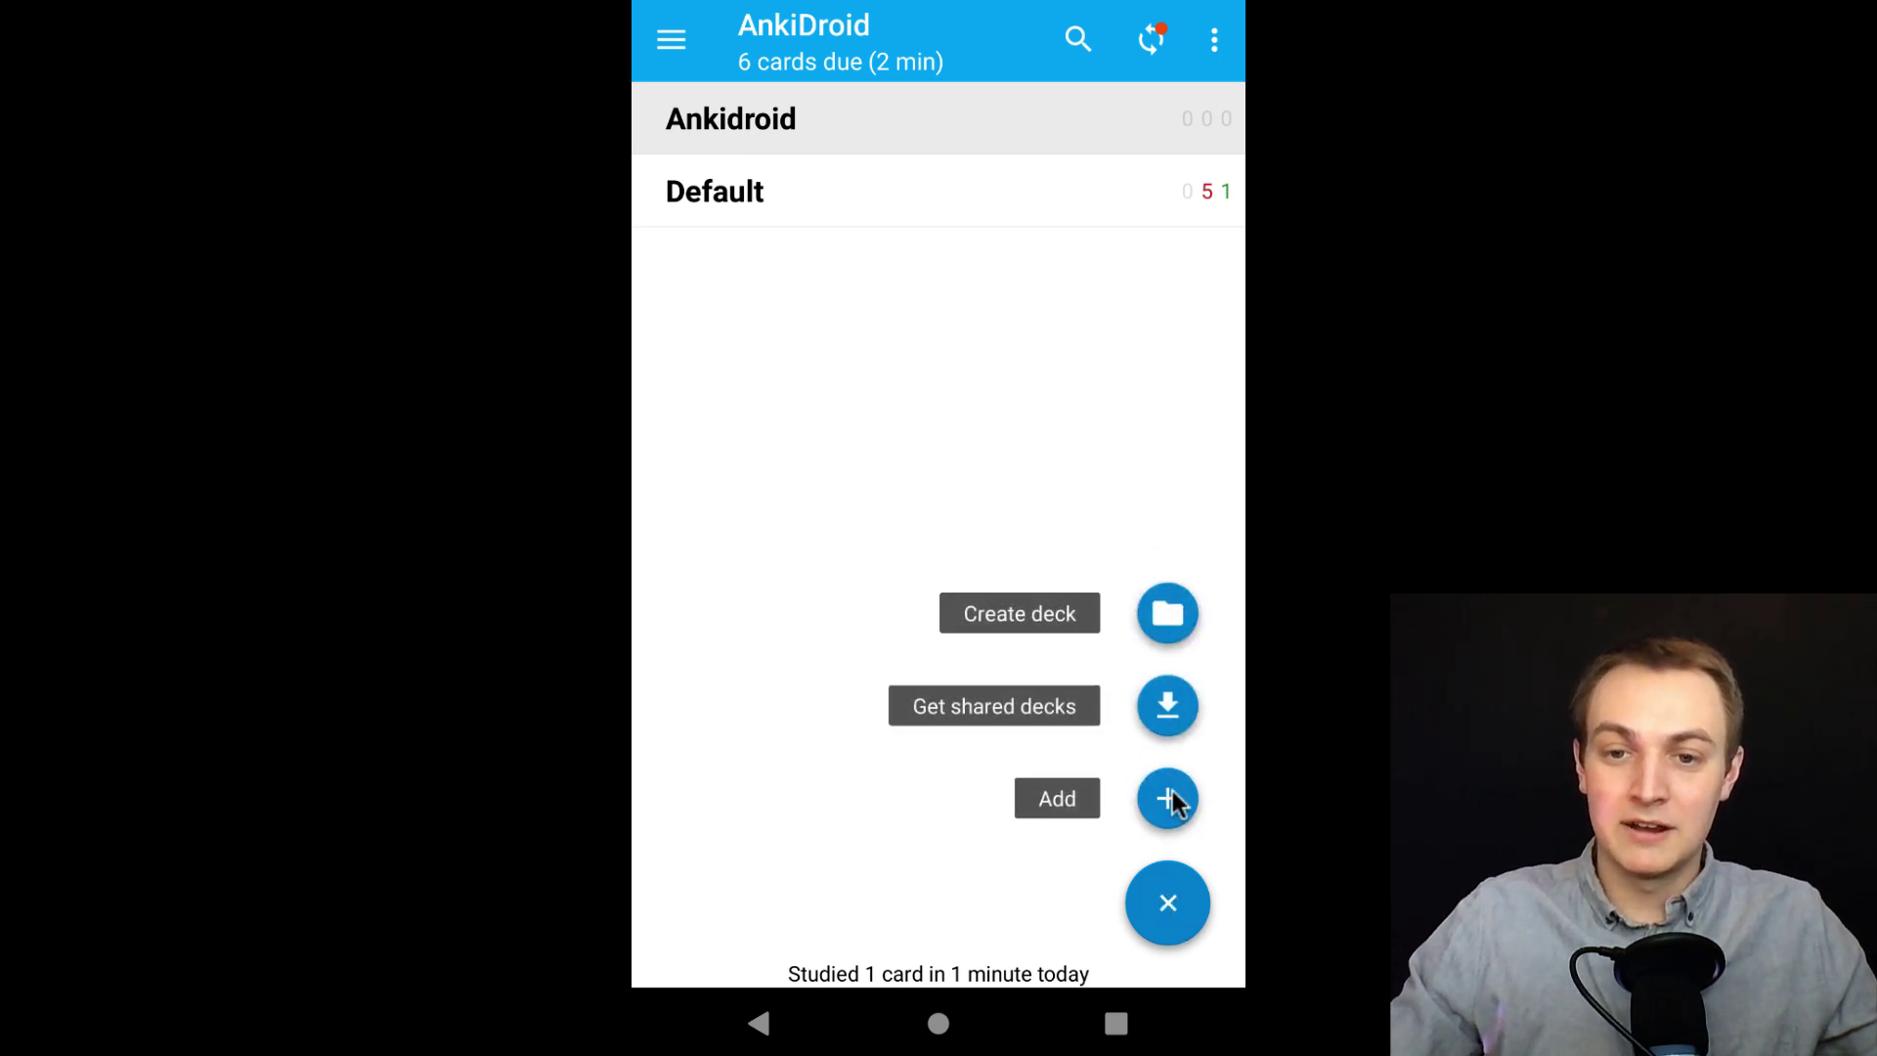
{"action": "left_click", "coordinate": [1169, 708]}
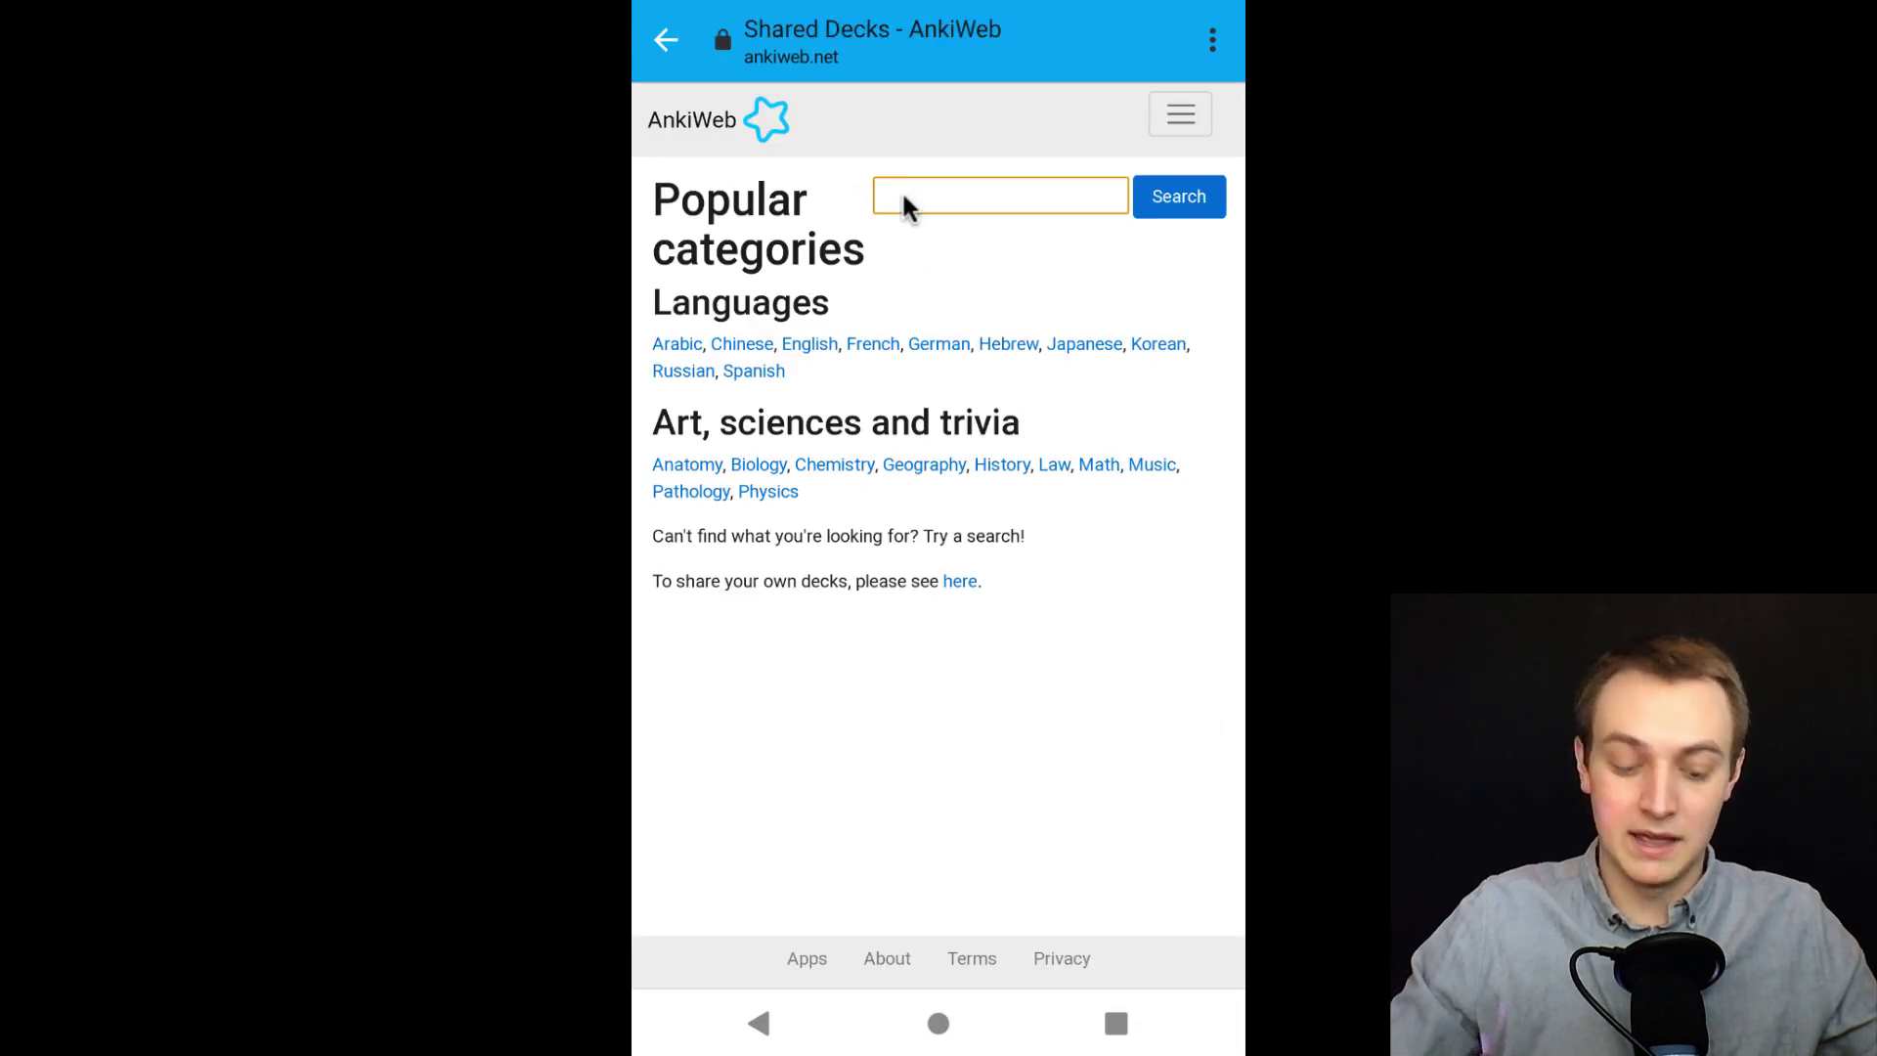
{"action": "type", "text": "braille"}
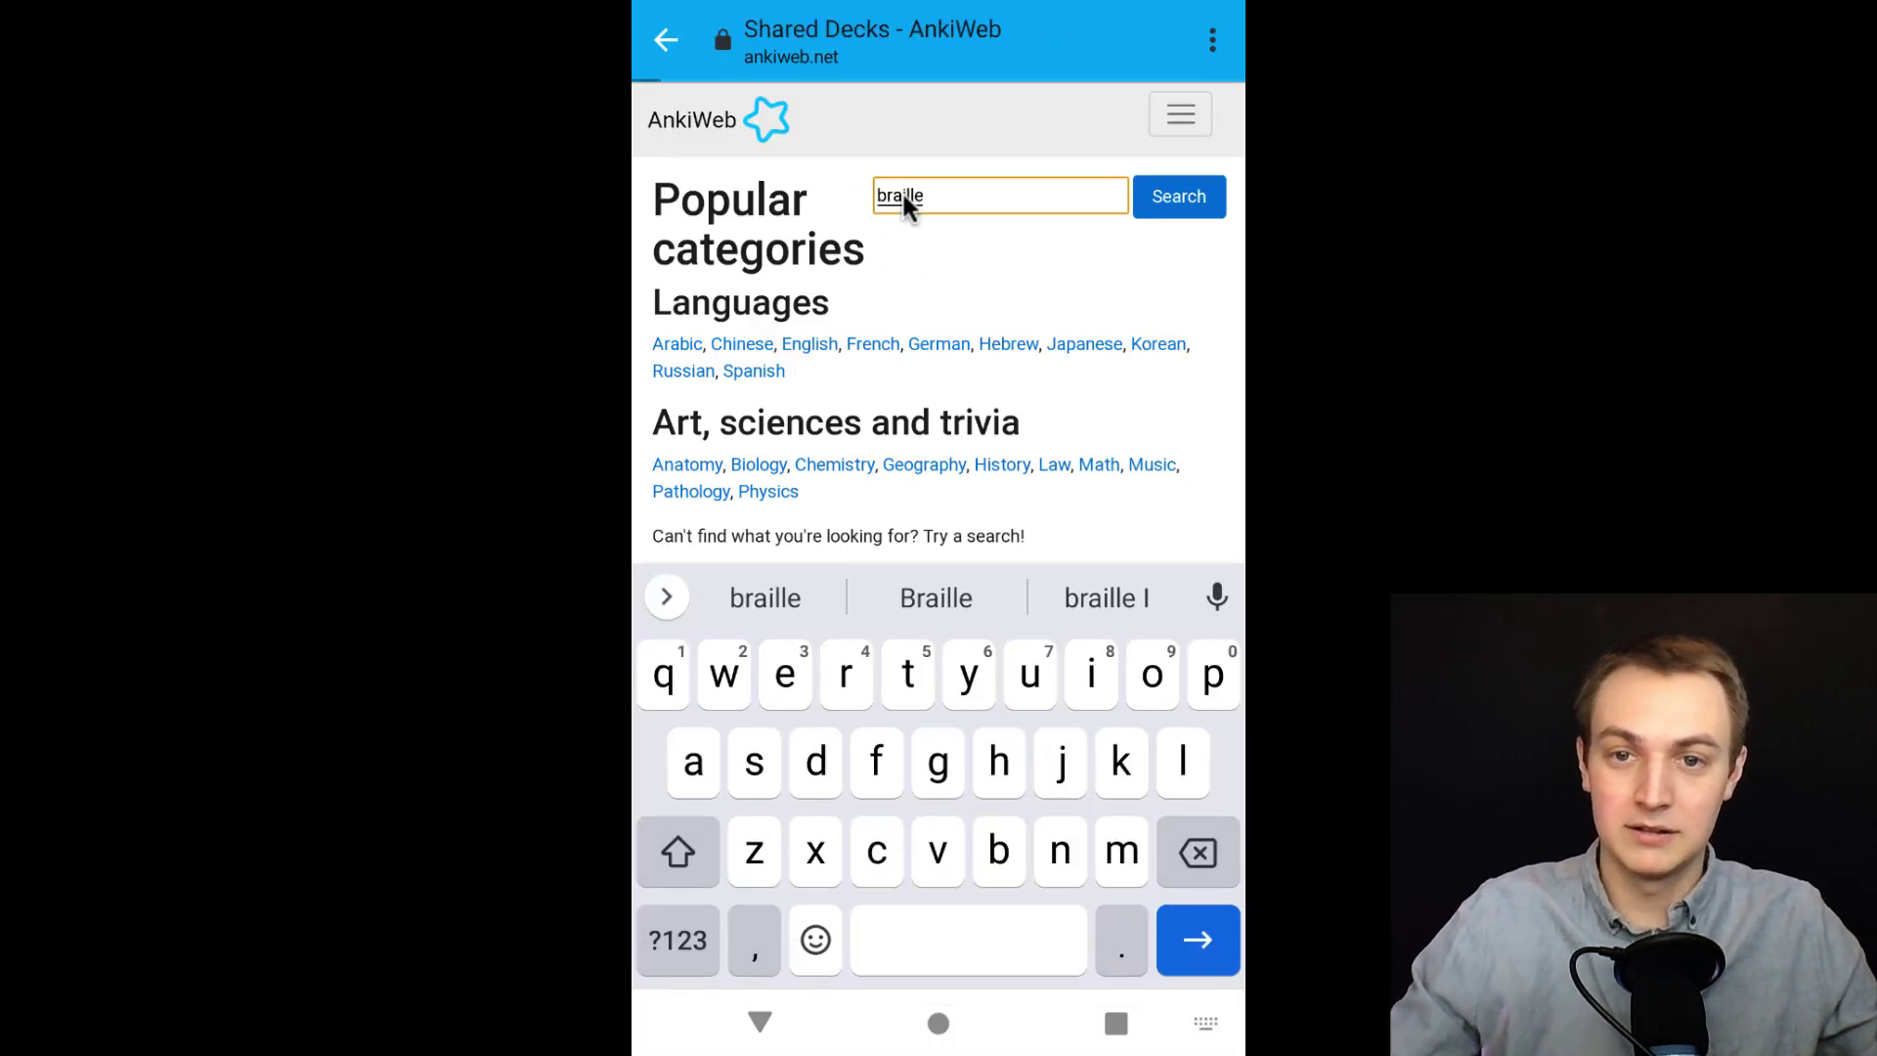
{"action": "key", "text": "Return"}
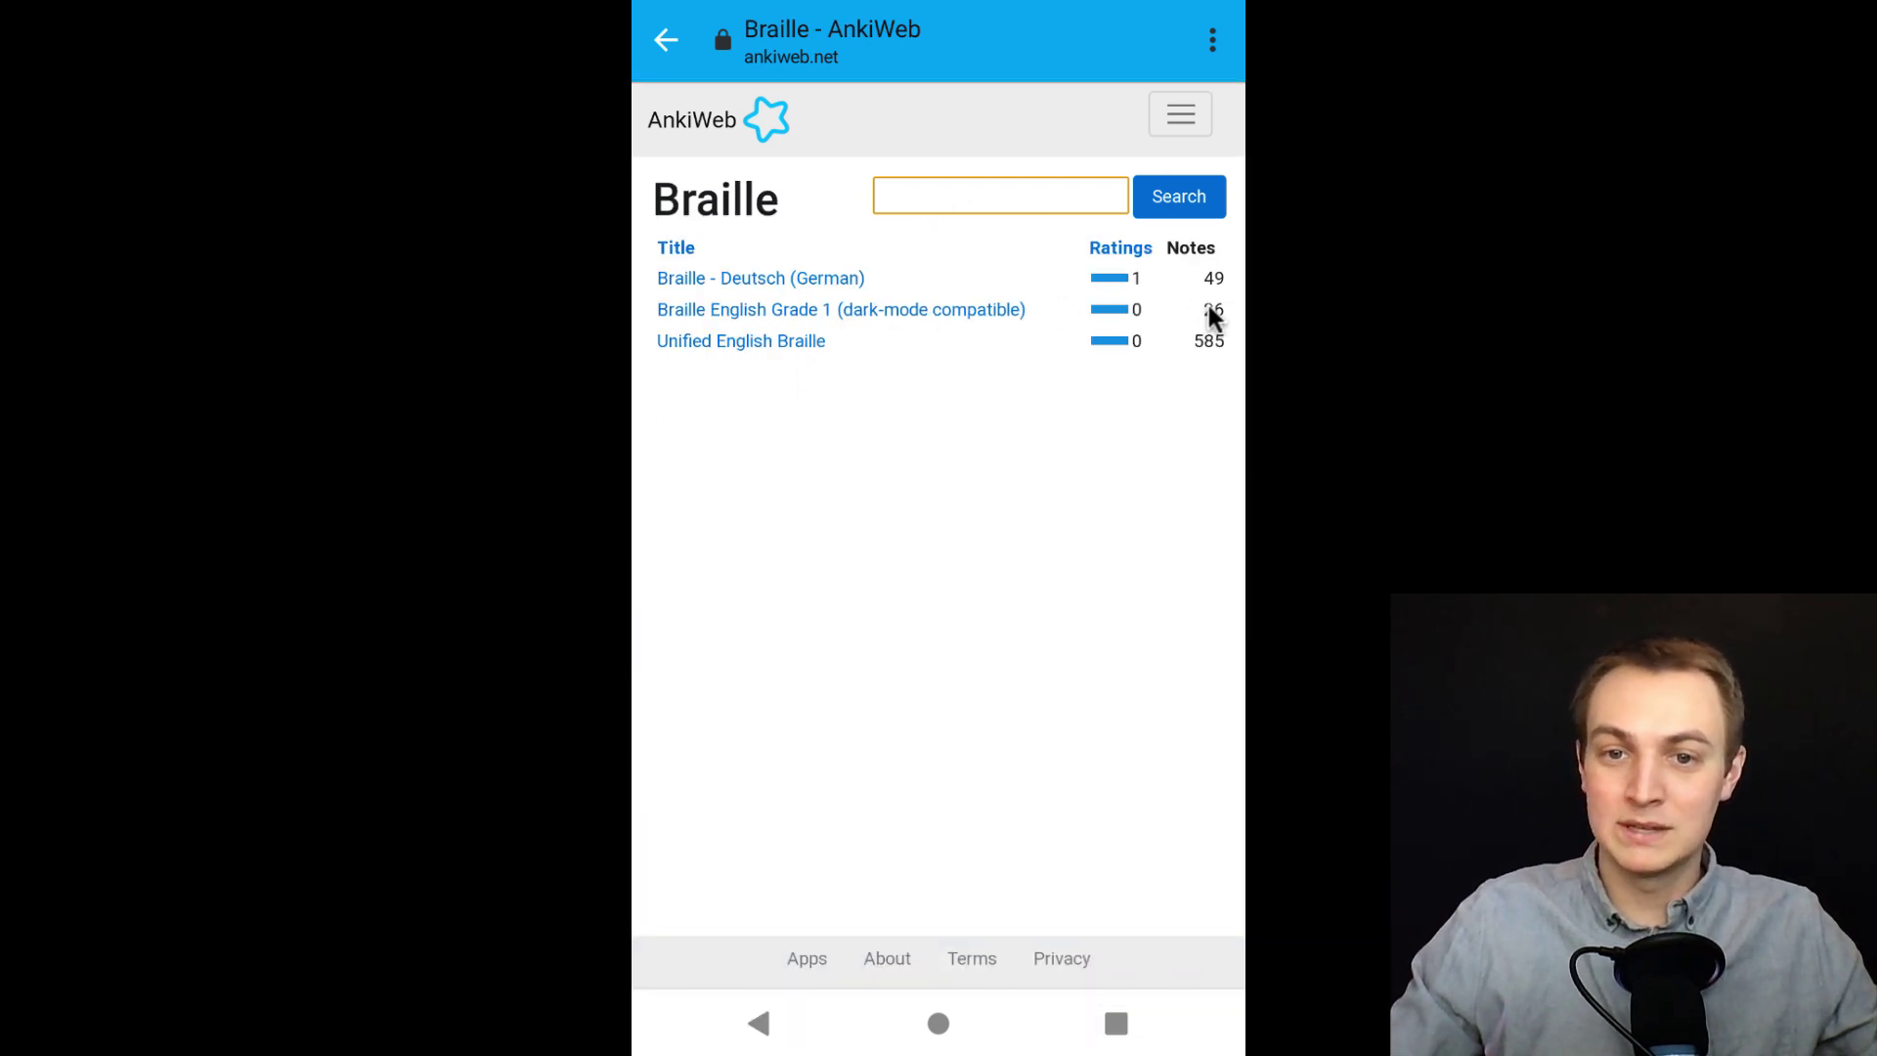
- Download the Braille English Grade 1 (dark-mode compatible) deck file to Downloads
{"action": "left_click", "coordinate": [767, 313]}
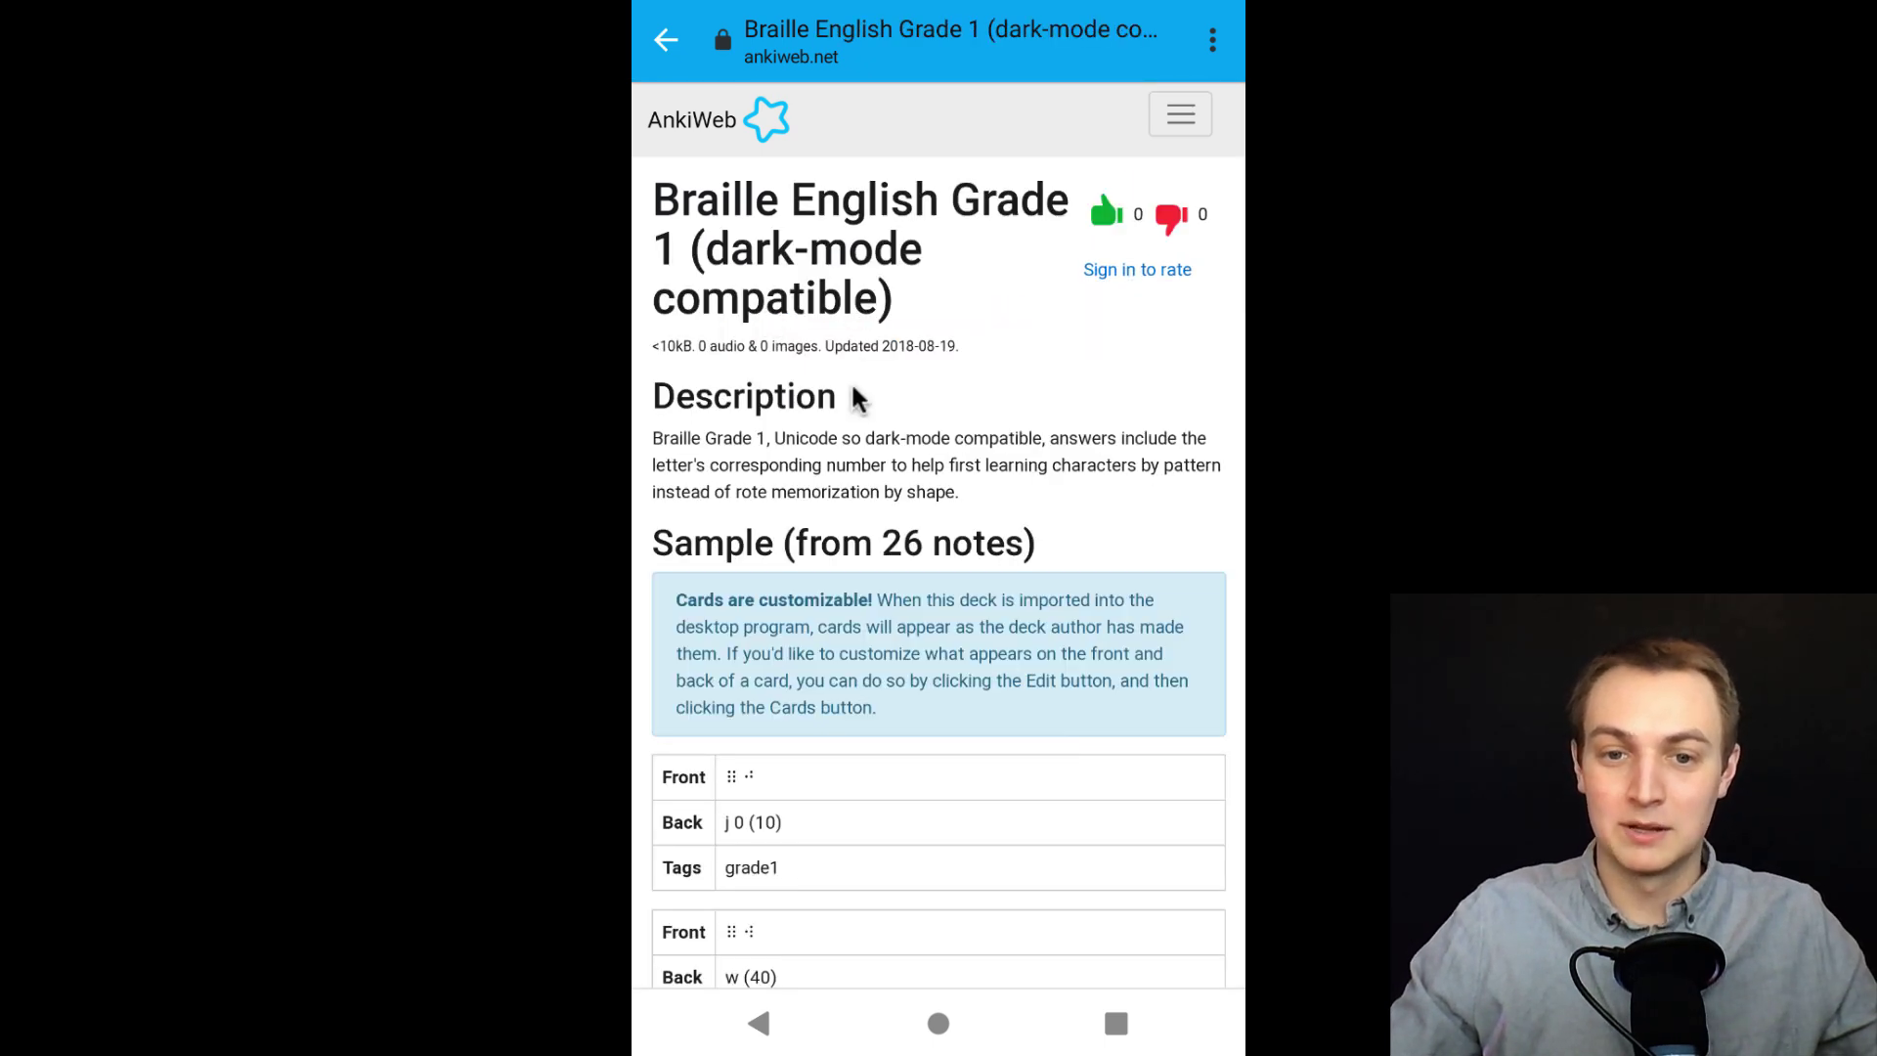
{"action": "scroll", "coordinate": [860, 410], "scroll_direction": "down", "scroll_amount": 5}
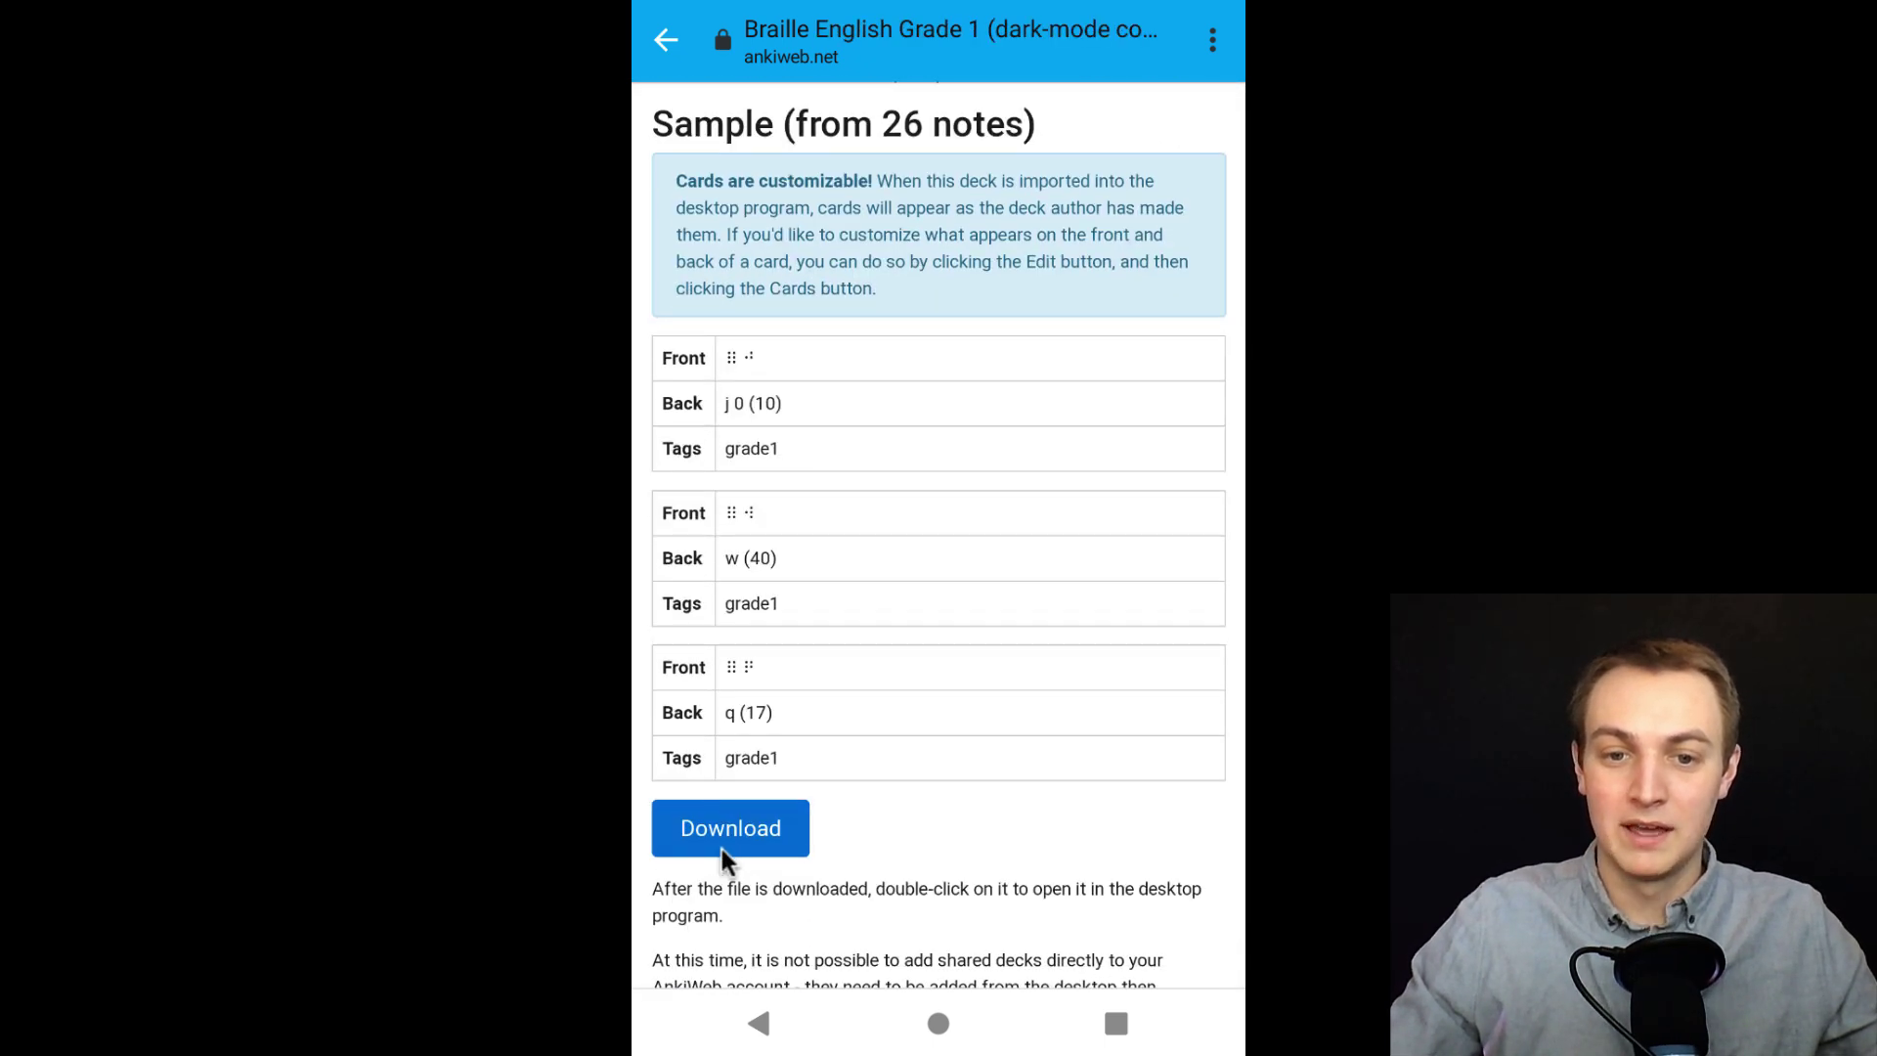
{"action": "left_click", "coordinate": [723, 847]}
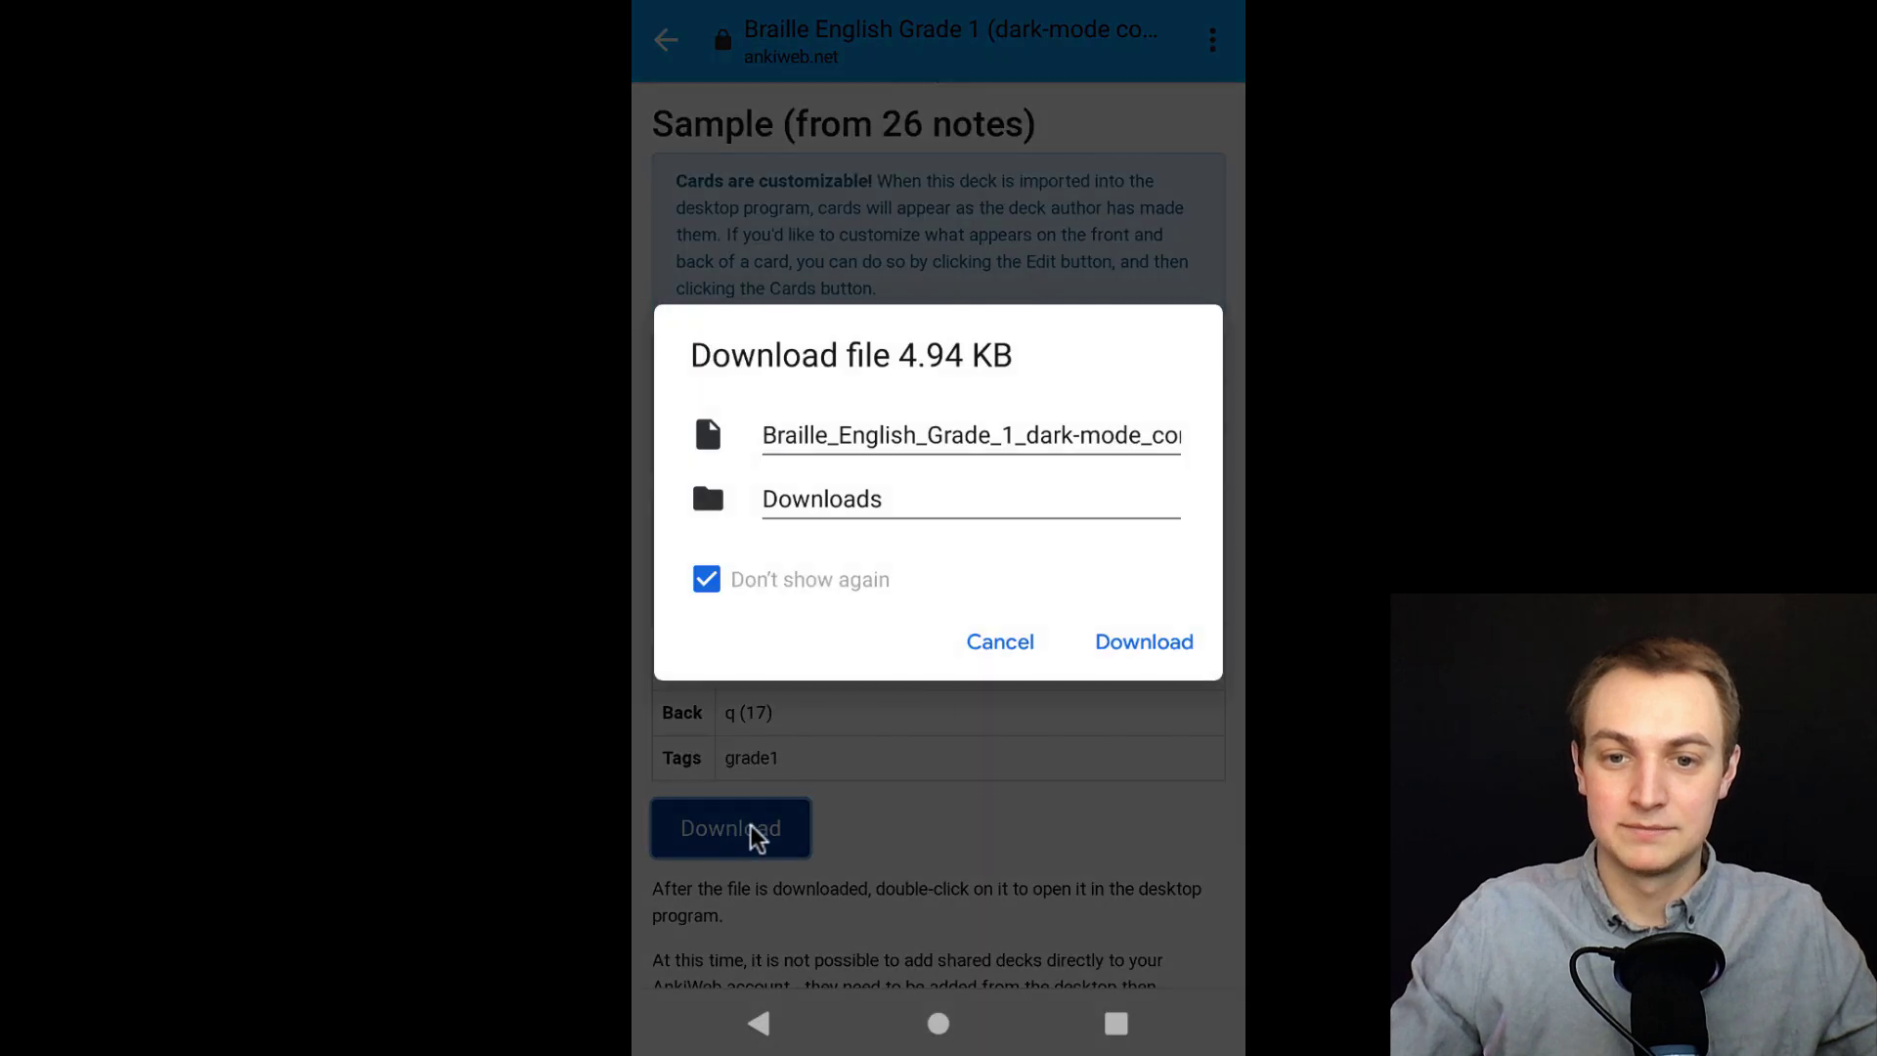
{"action": "left_click", "coordinate": [1135, 642]}
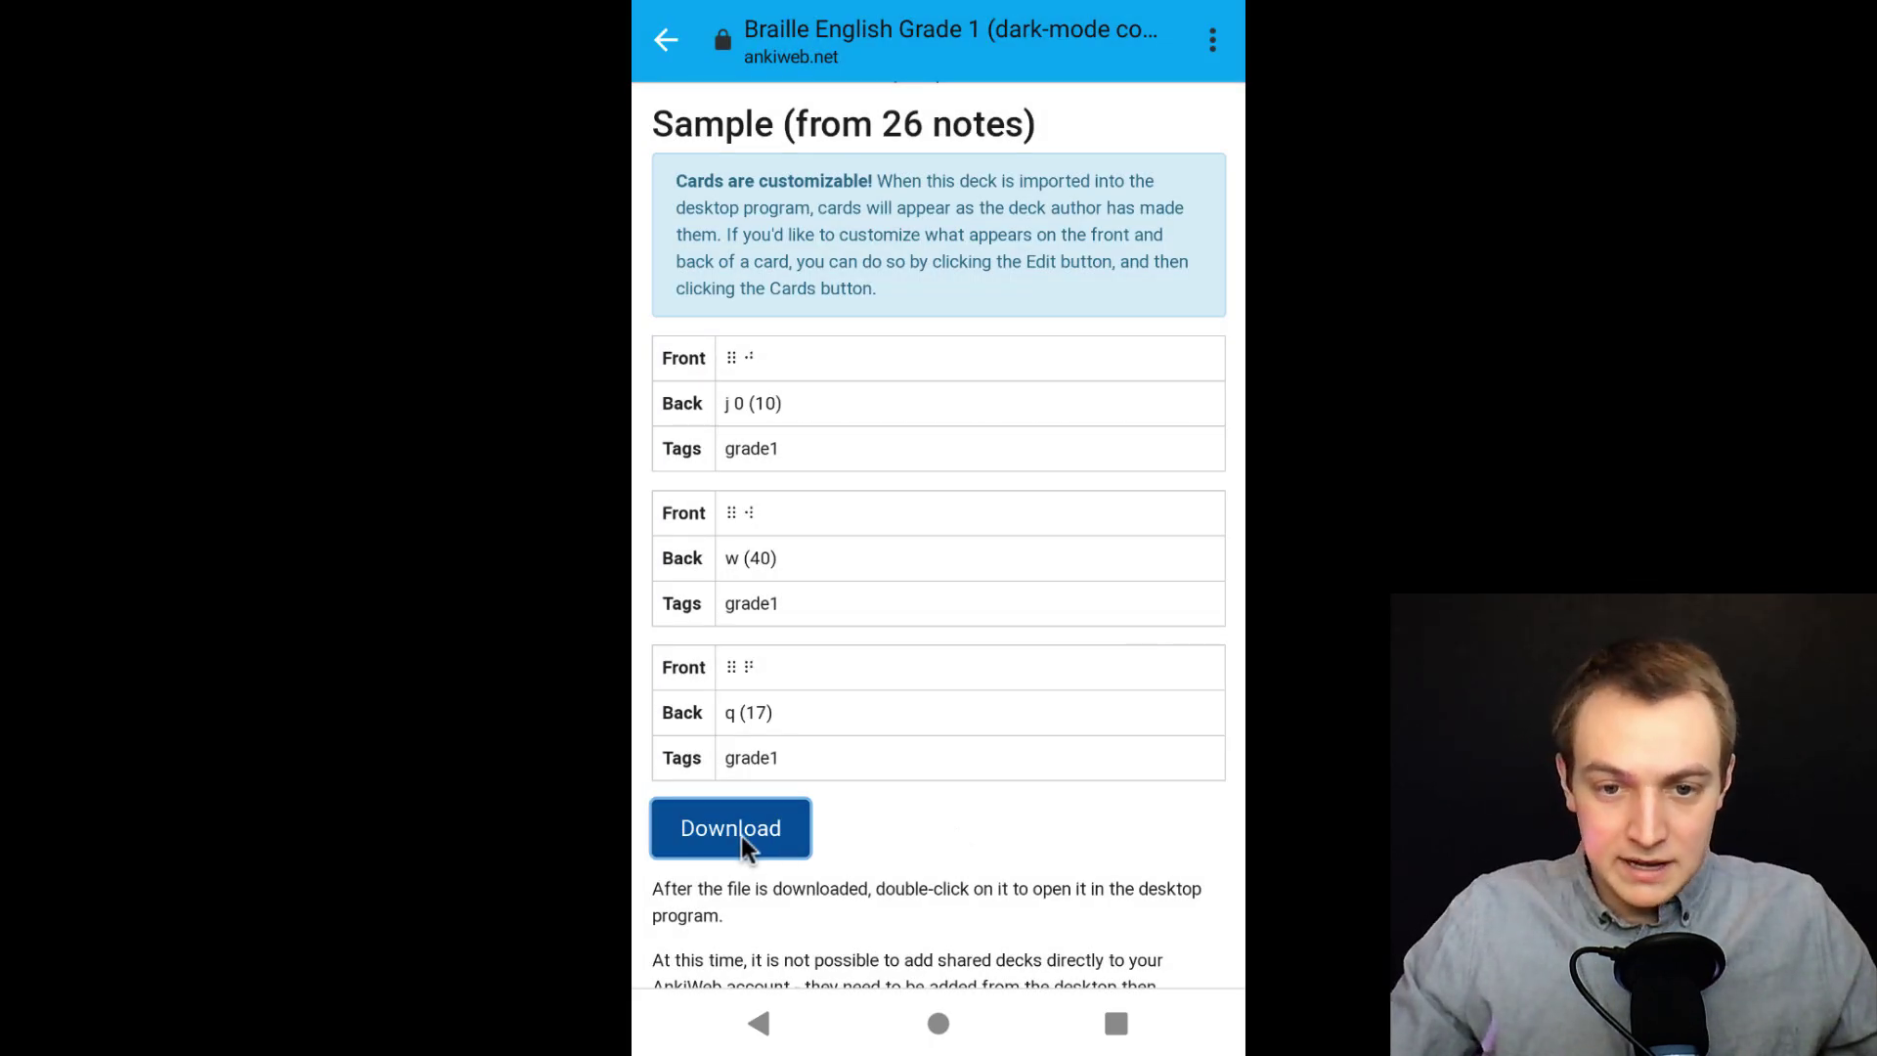
- Import the downloaded braille .apkg, adding its 26 cards to the collection
{"action": "left_click", "coordinate": [741, 838]}
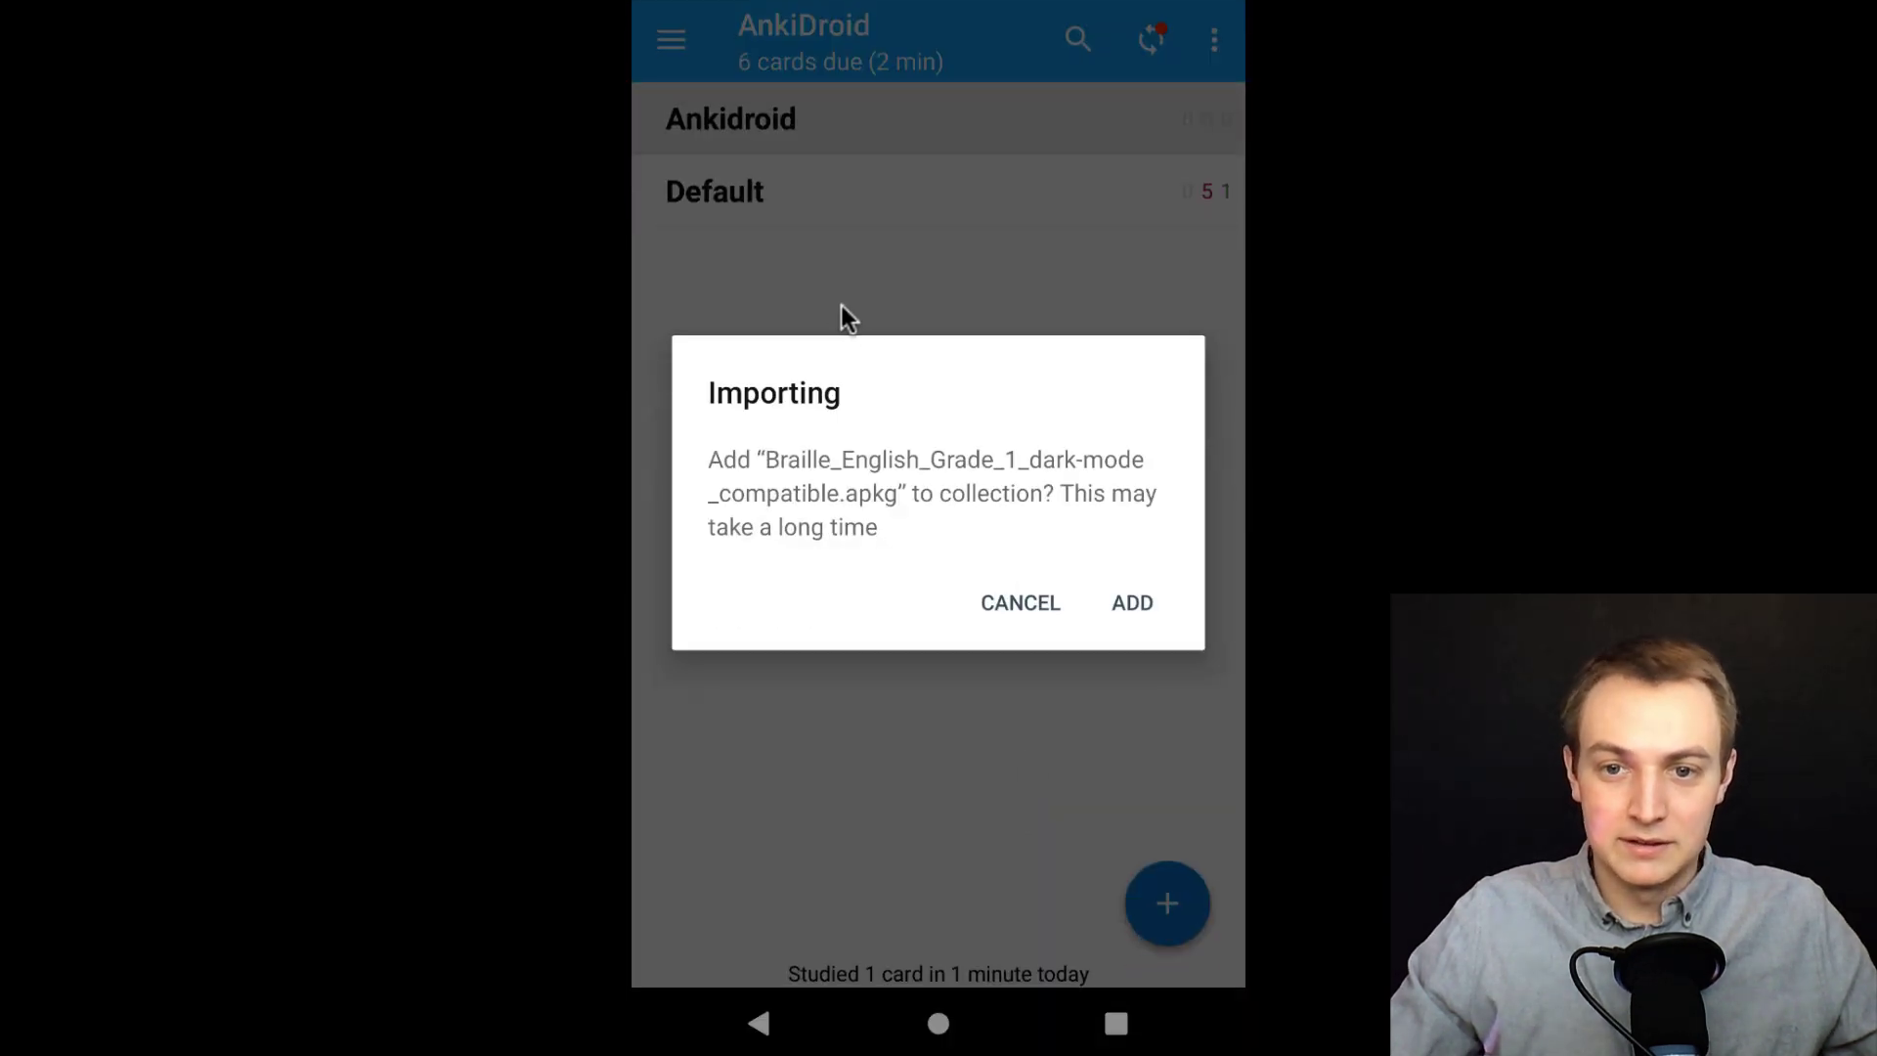
{"action": "left_click", "coordinate": [1136, 601]}
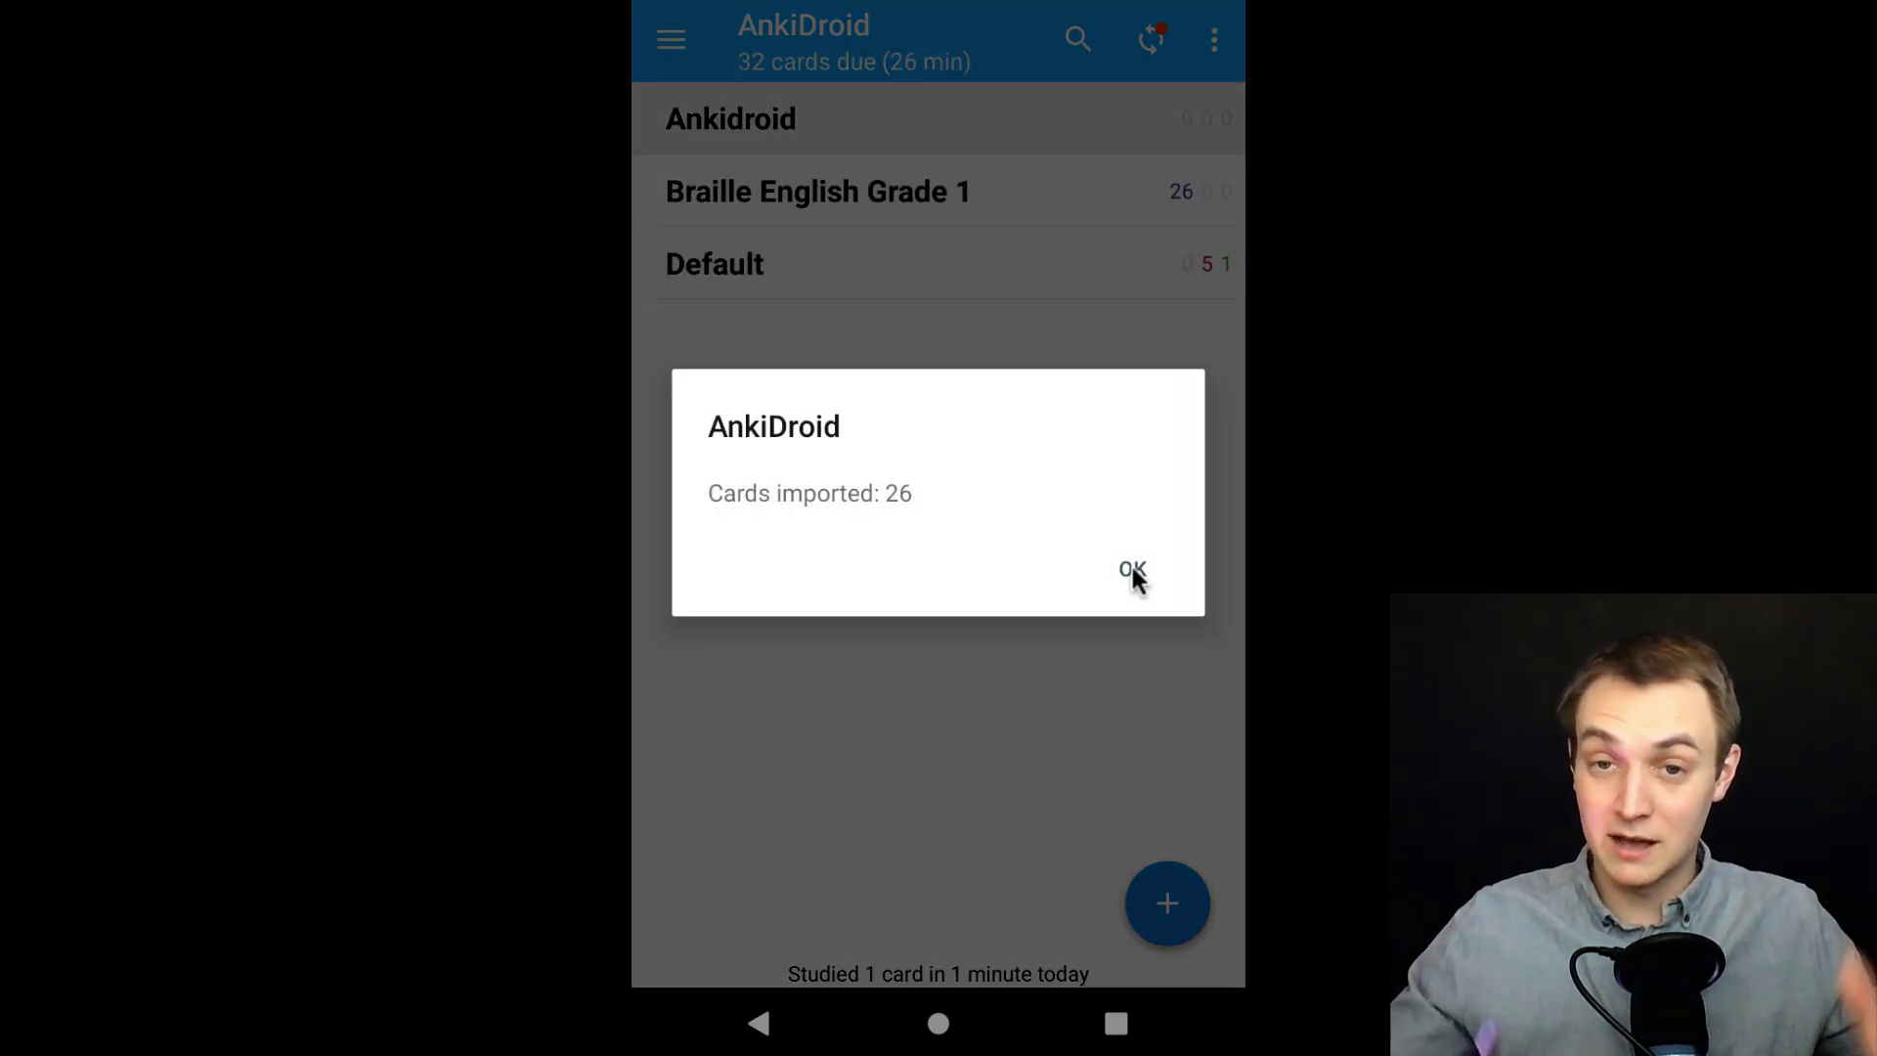
{"action": "left_click", "coordinate": [1132, 570]}
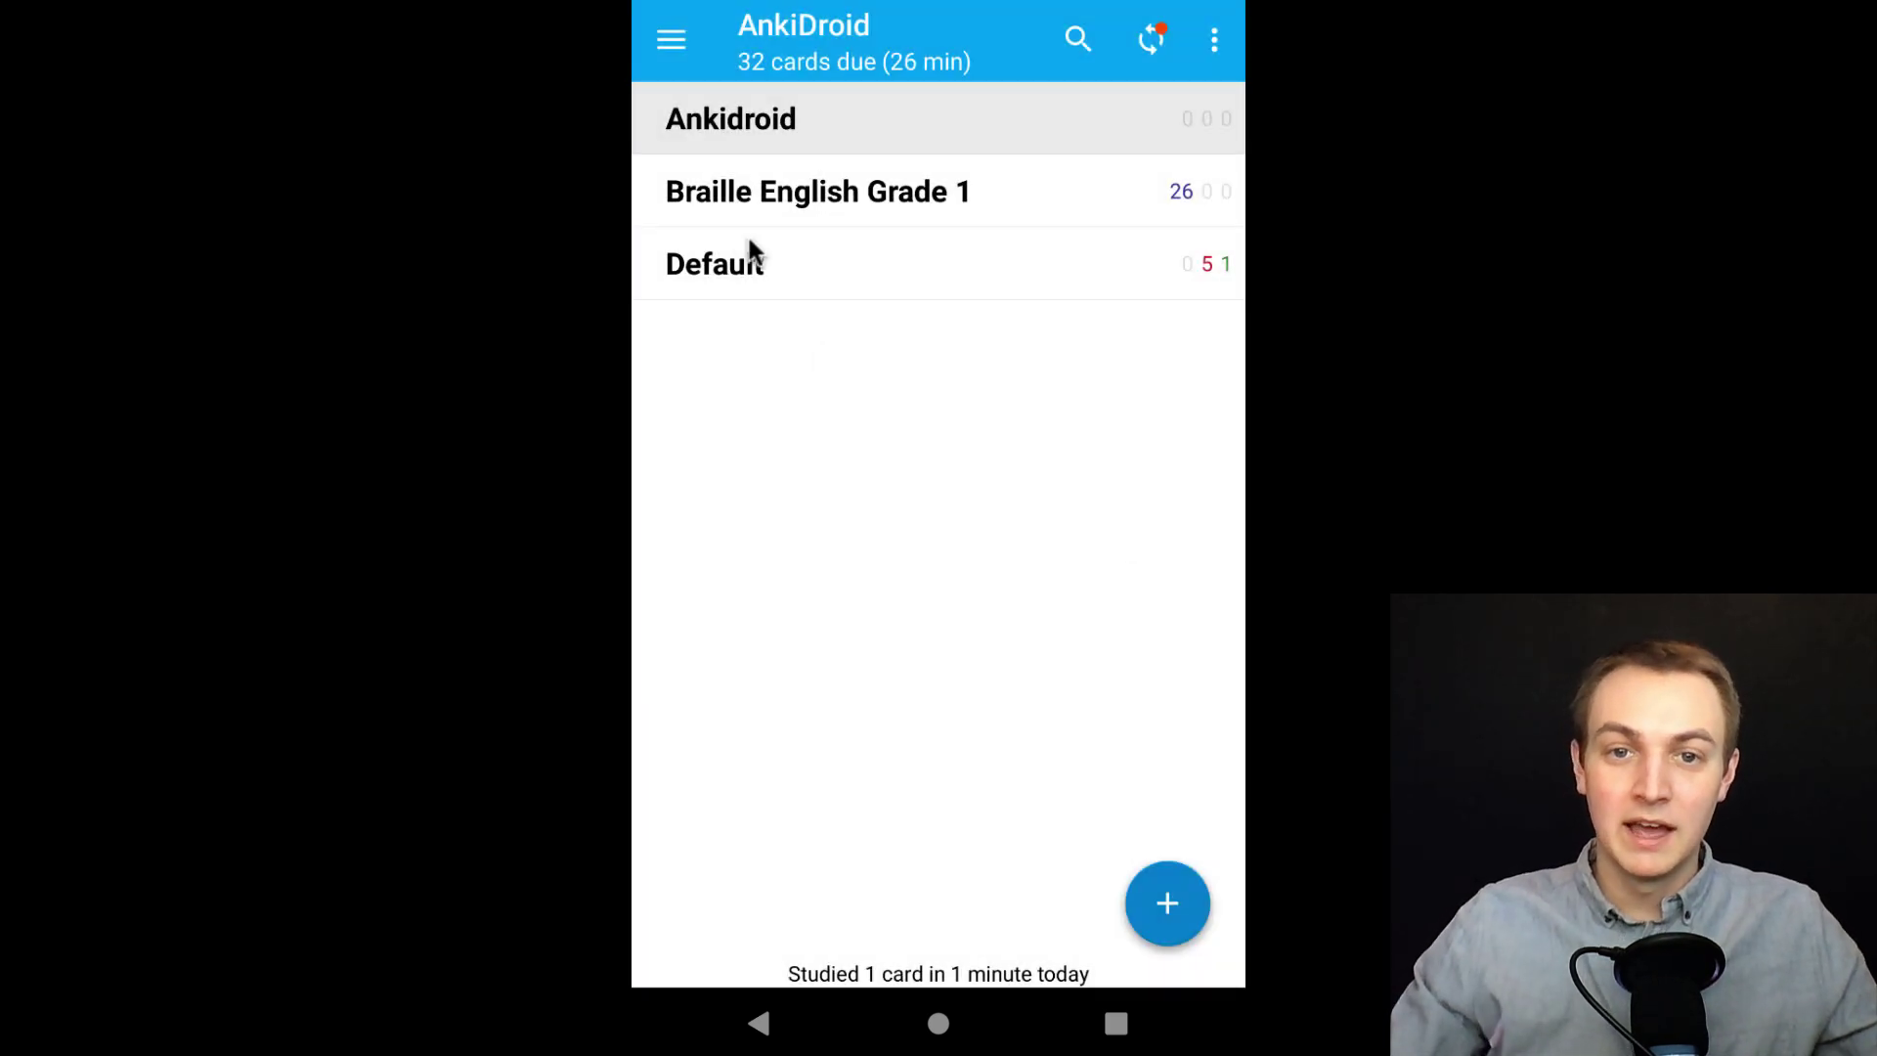
- Review two Braille English Grade 1 cards, rating the first Again and the second Good
{"action": "left_click", "coordinate": [1041, 184]}
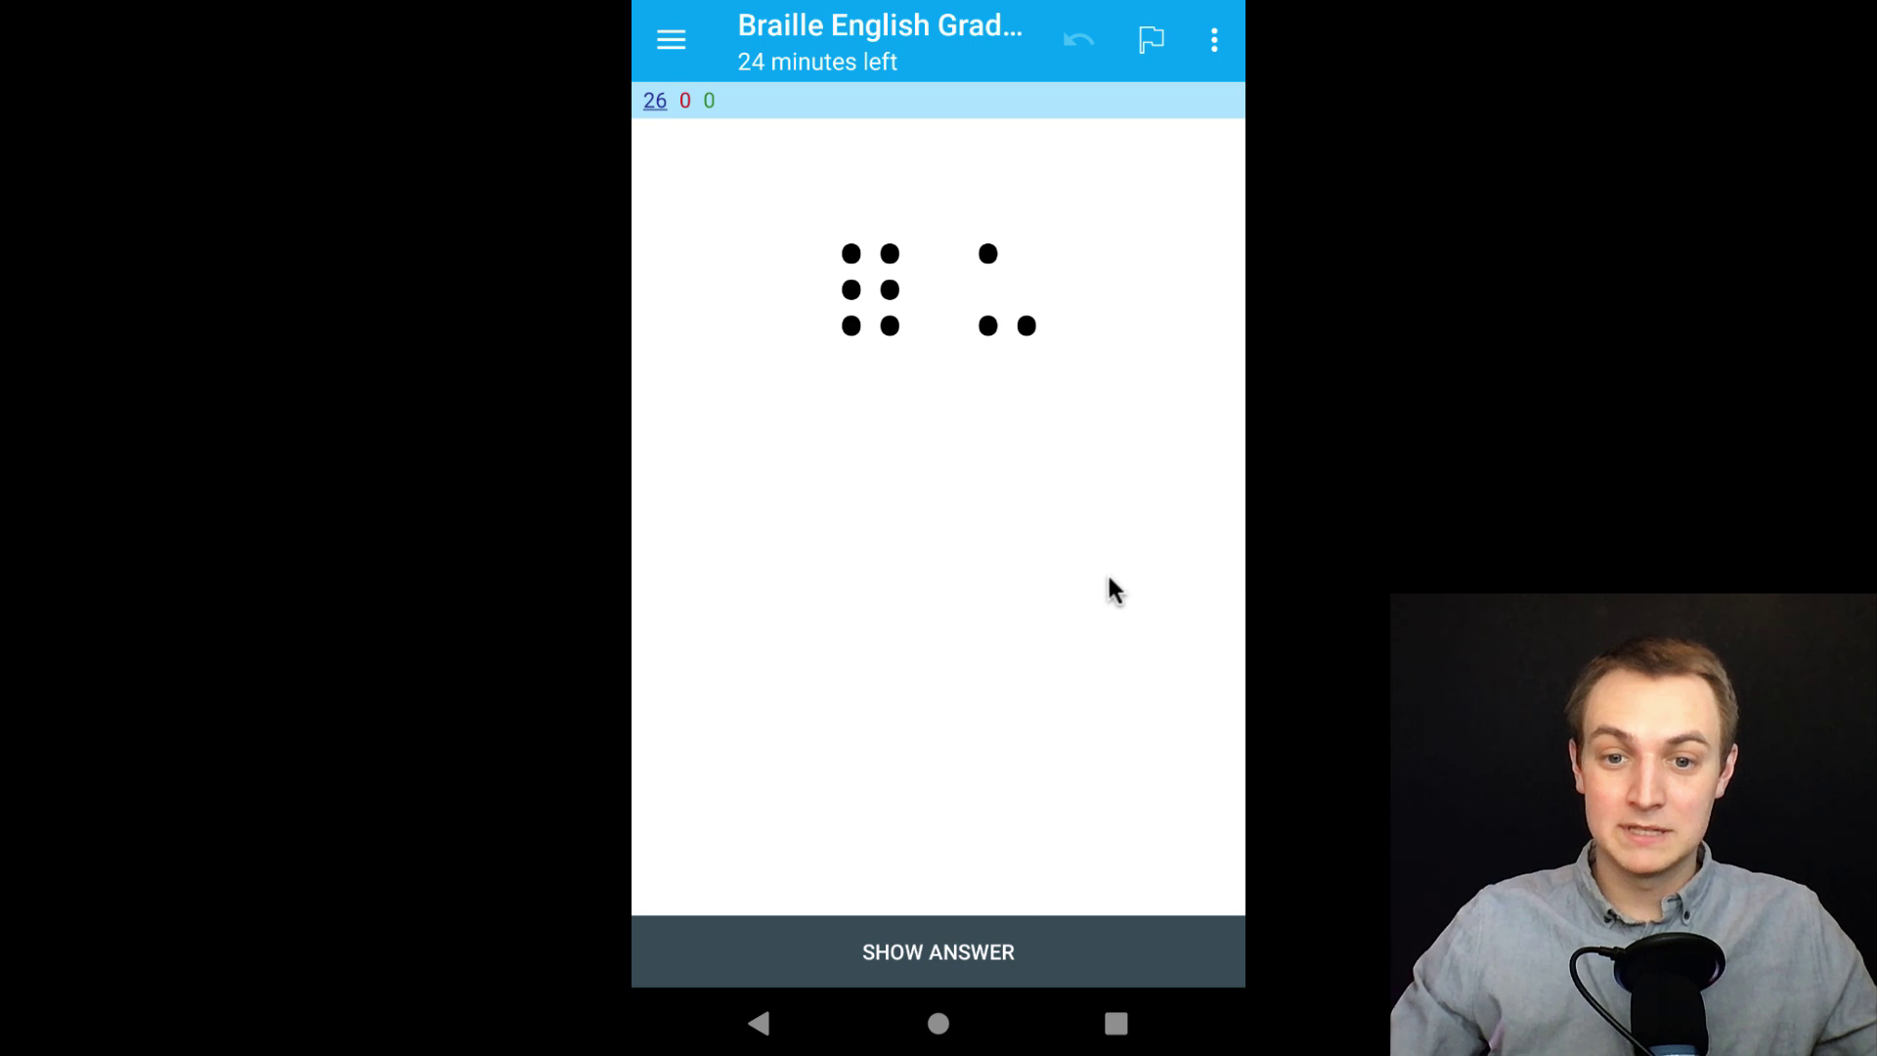
{"action": "left_click", "coordinate": [953, 961]}
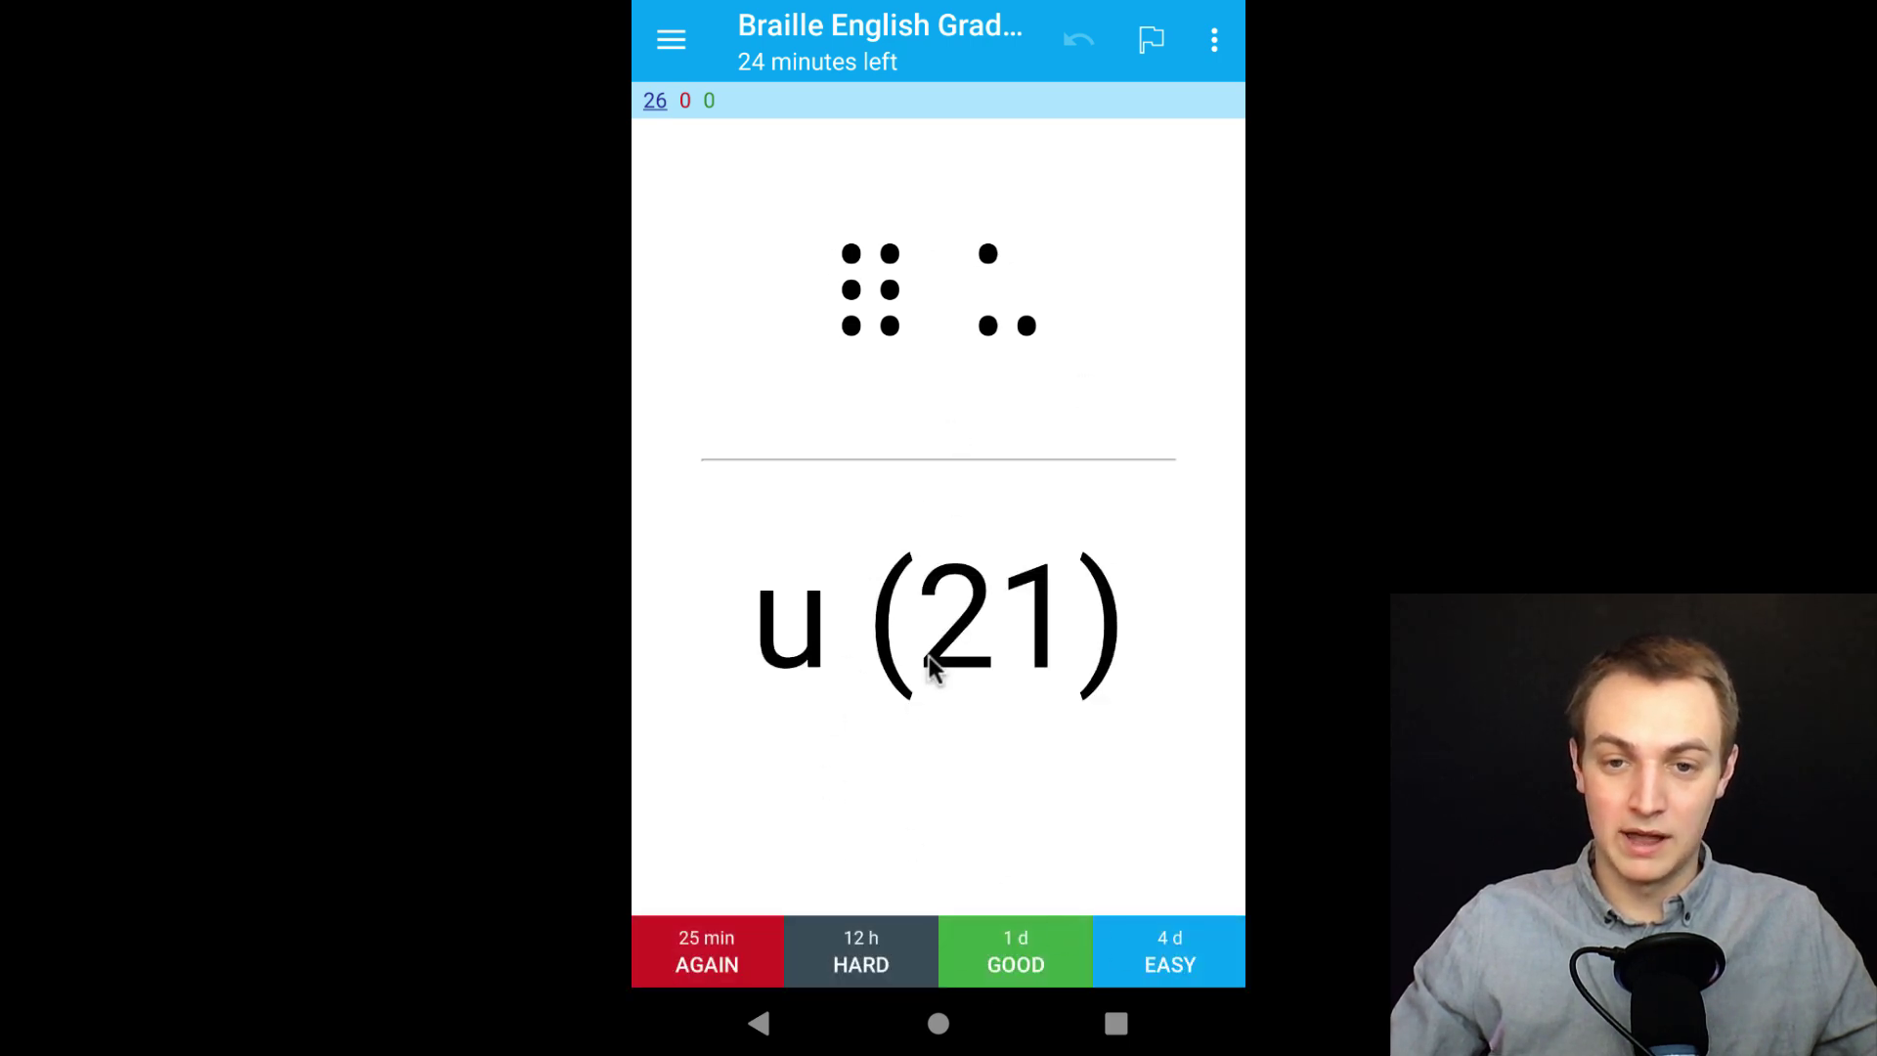
{"action": "left_click", "coordinate": [731, 963]}
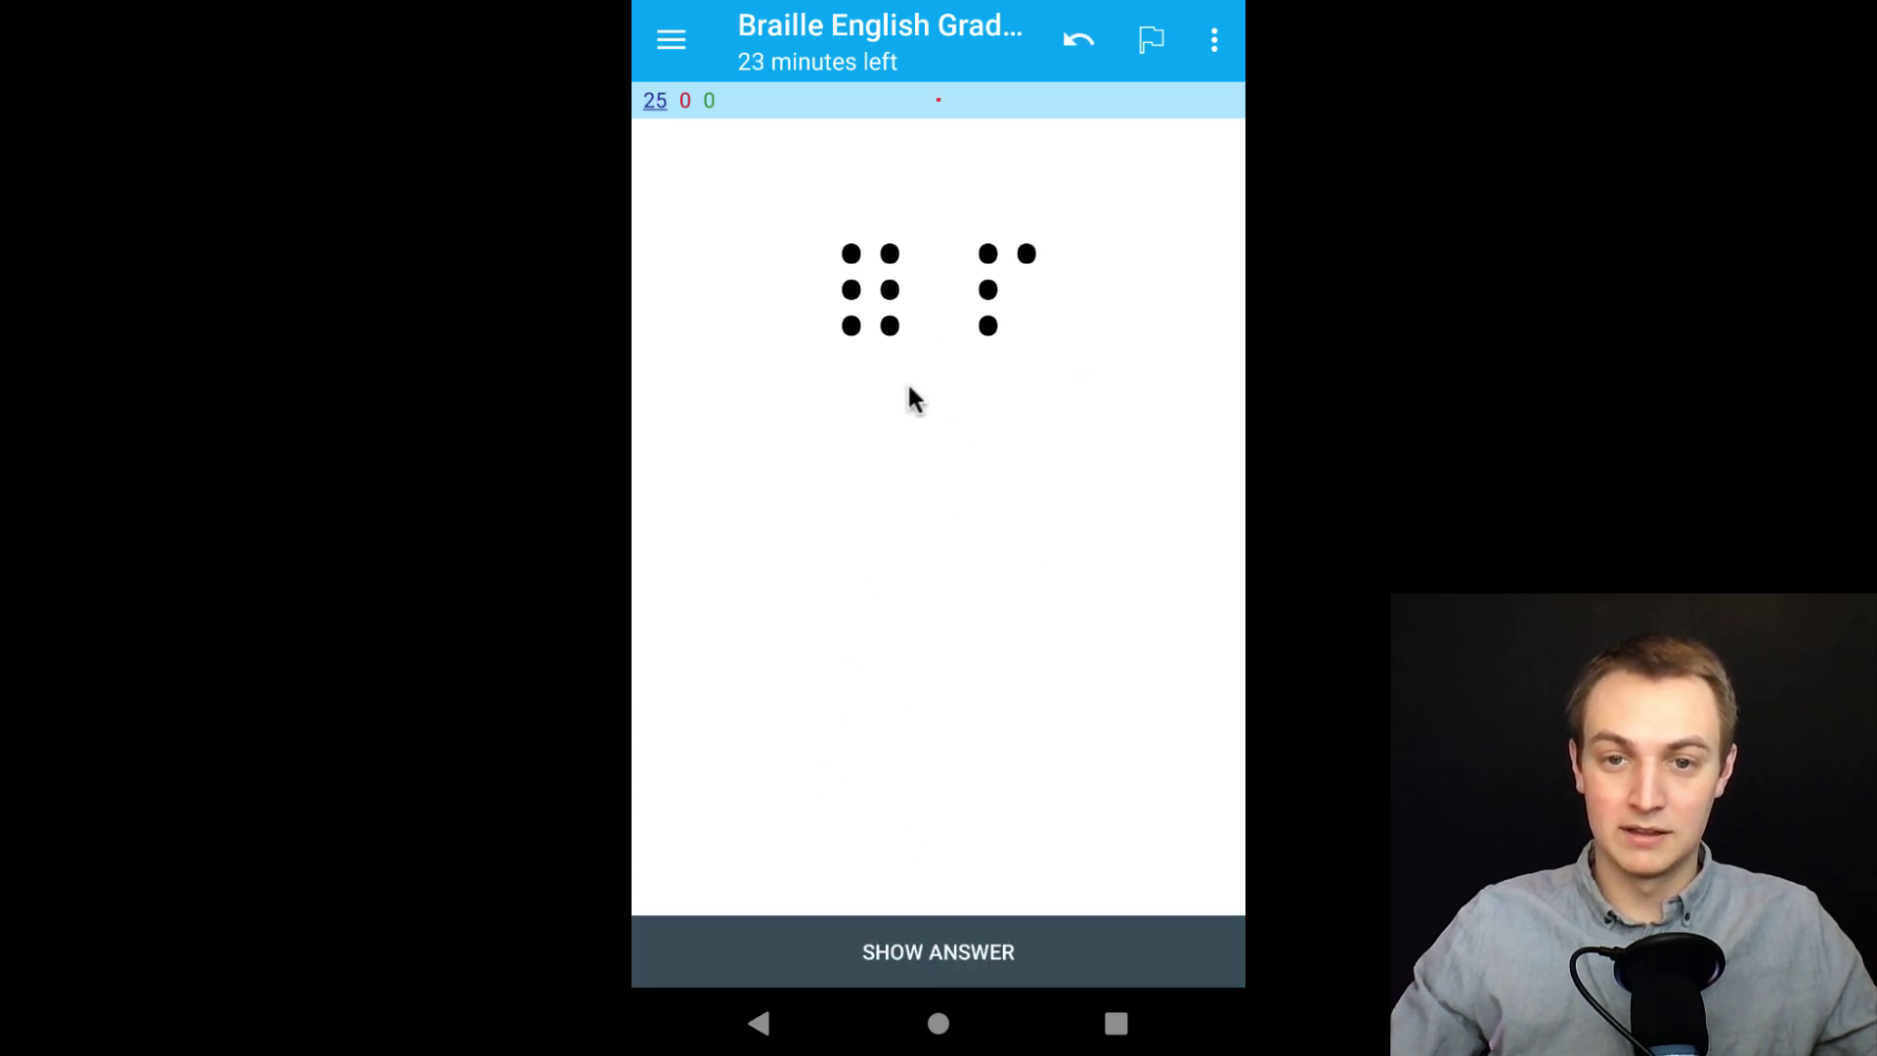
{"action": "left_click", "coordinate": [959, 944]}
{"action": "left_click", "coordinate": [1036, 947]}
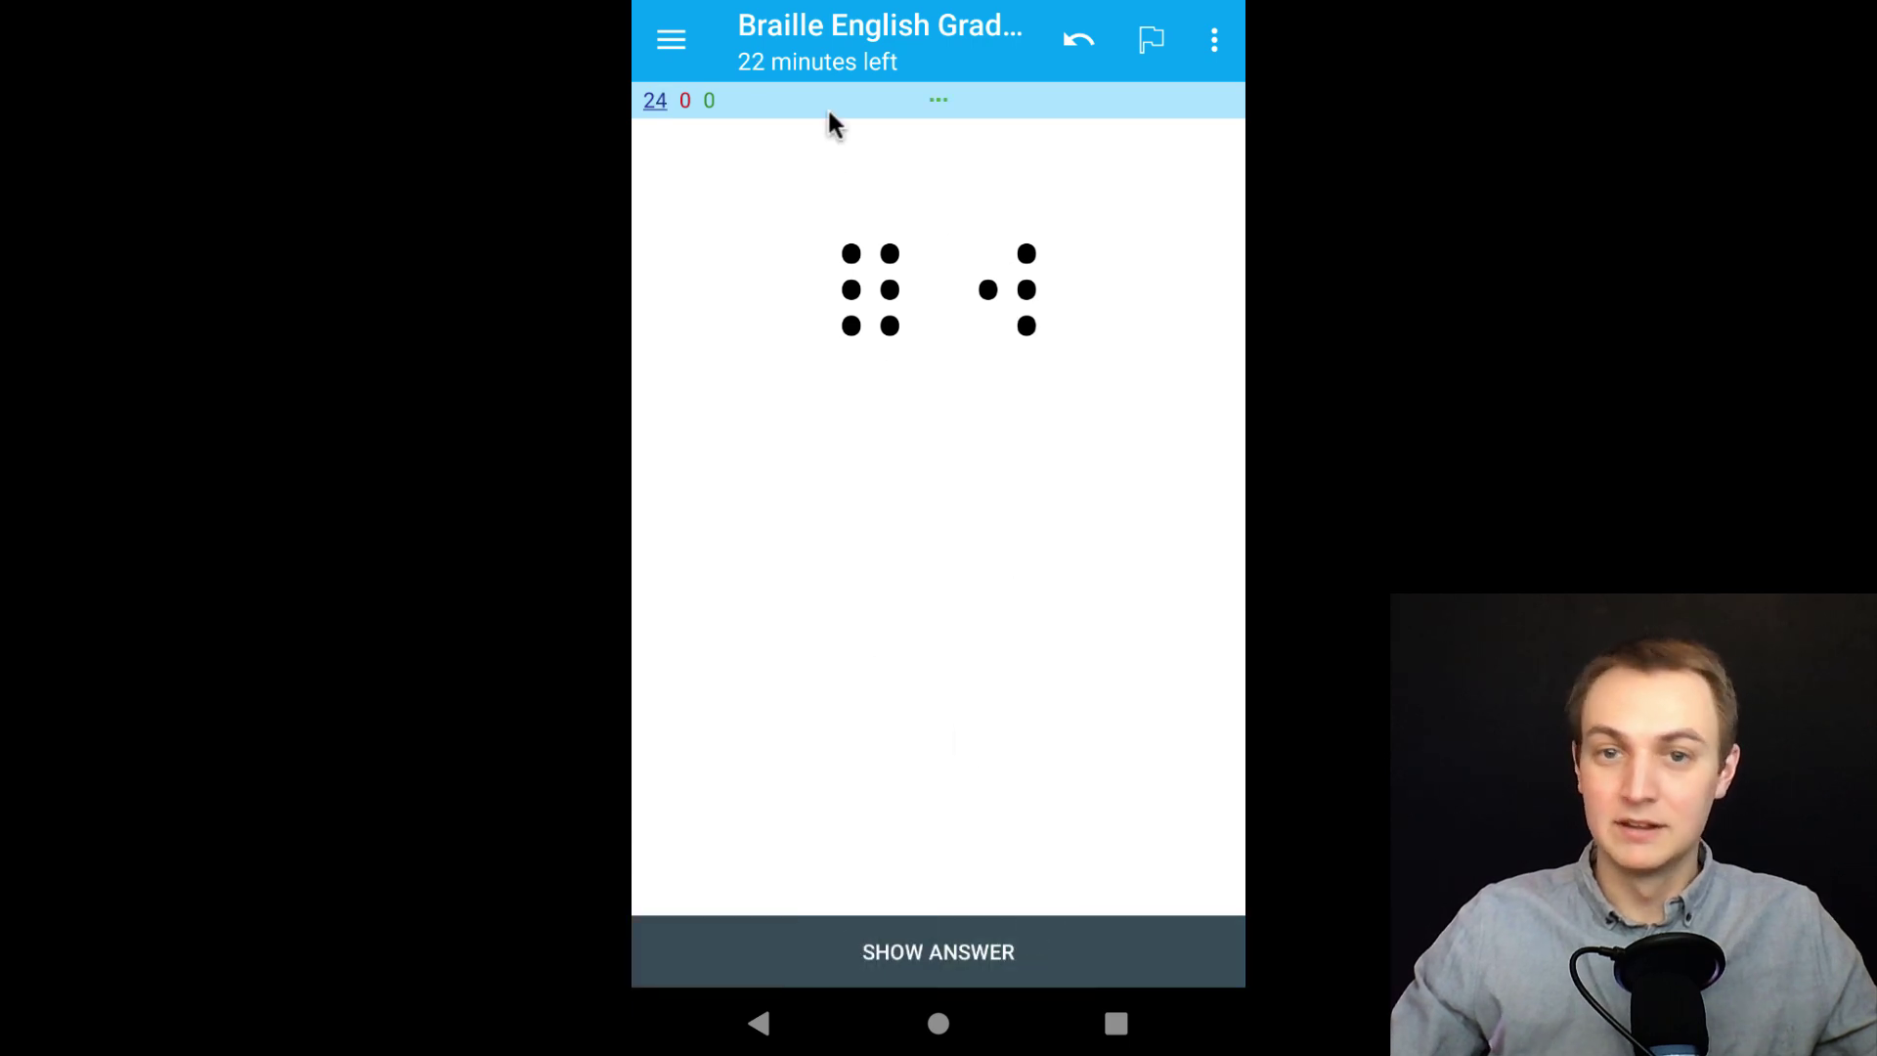
- Leave the braille review and go back to the deck list
{"action": "left_click", "coordinate": [674, 41]}
{"action": "right_click", "coordinate": [802, 240]}
{"action": "right_click", "coordinate": [873, 255]}
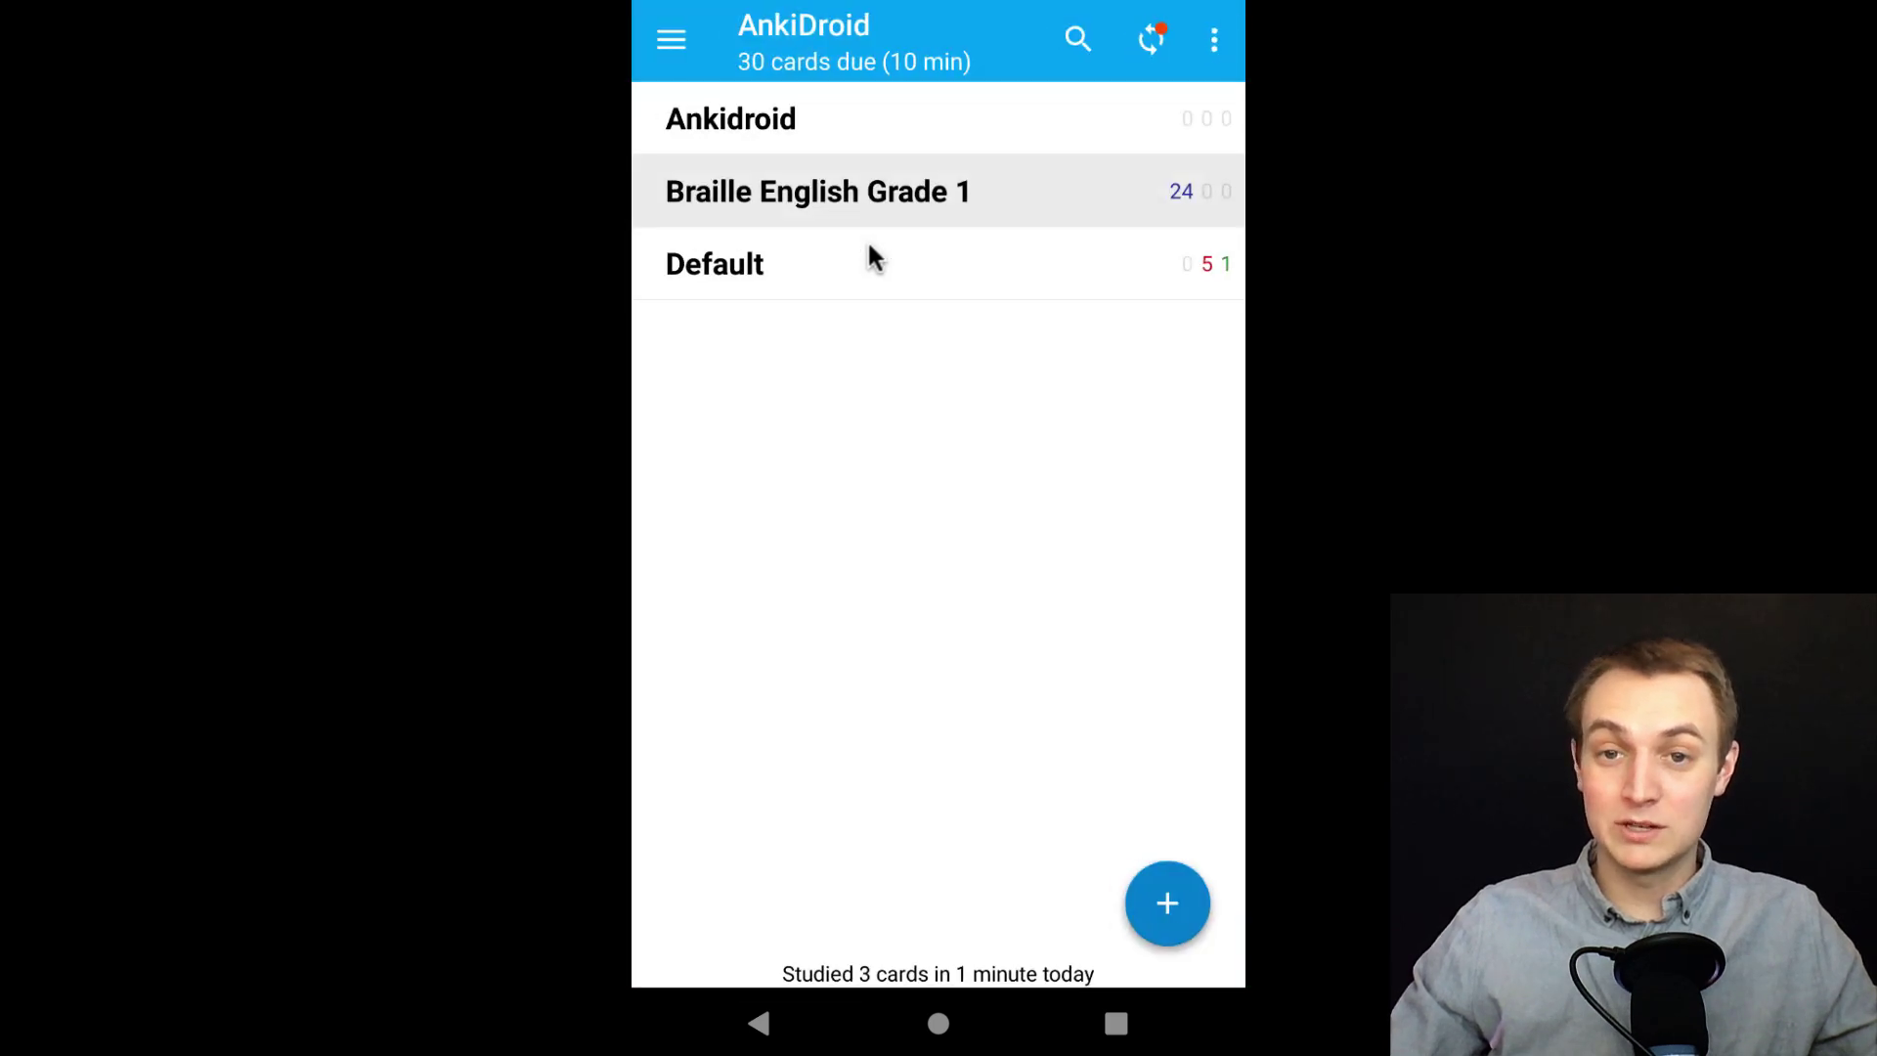
- Sync AnkiDroid's collection, including the reviews and braille deck, to AnkiWeb
{"action": "left_click", "coordinate": [1154, 43]}
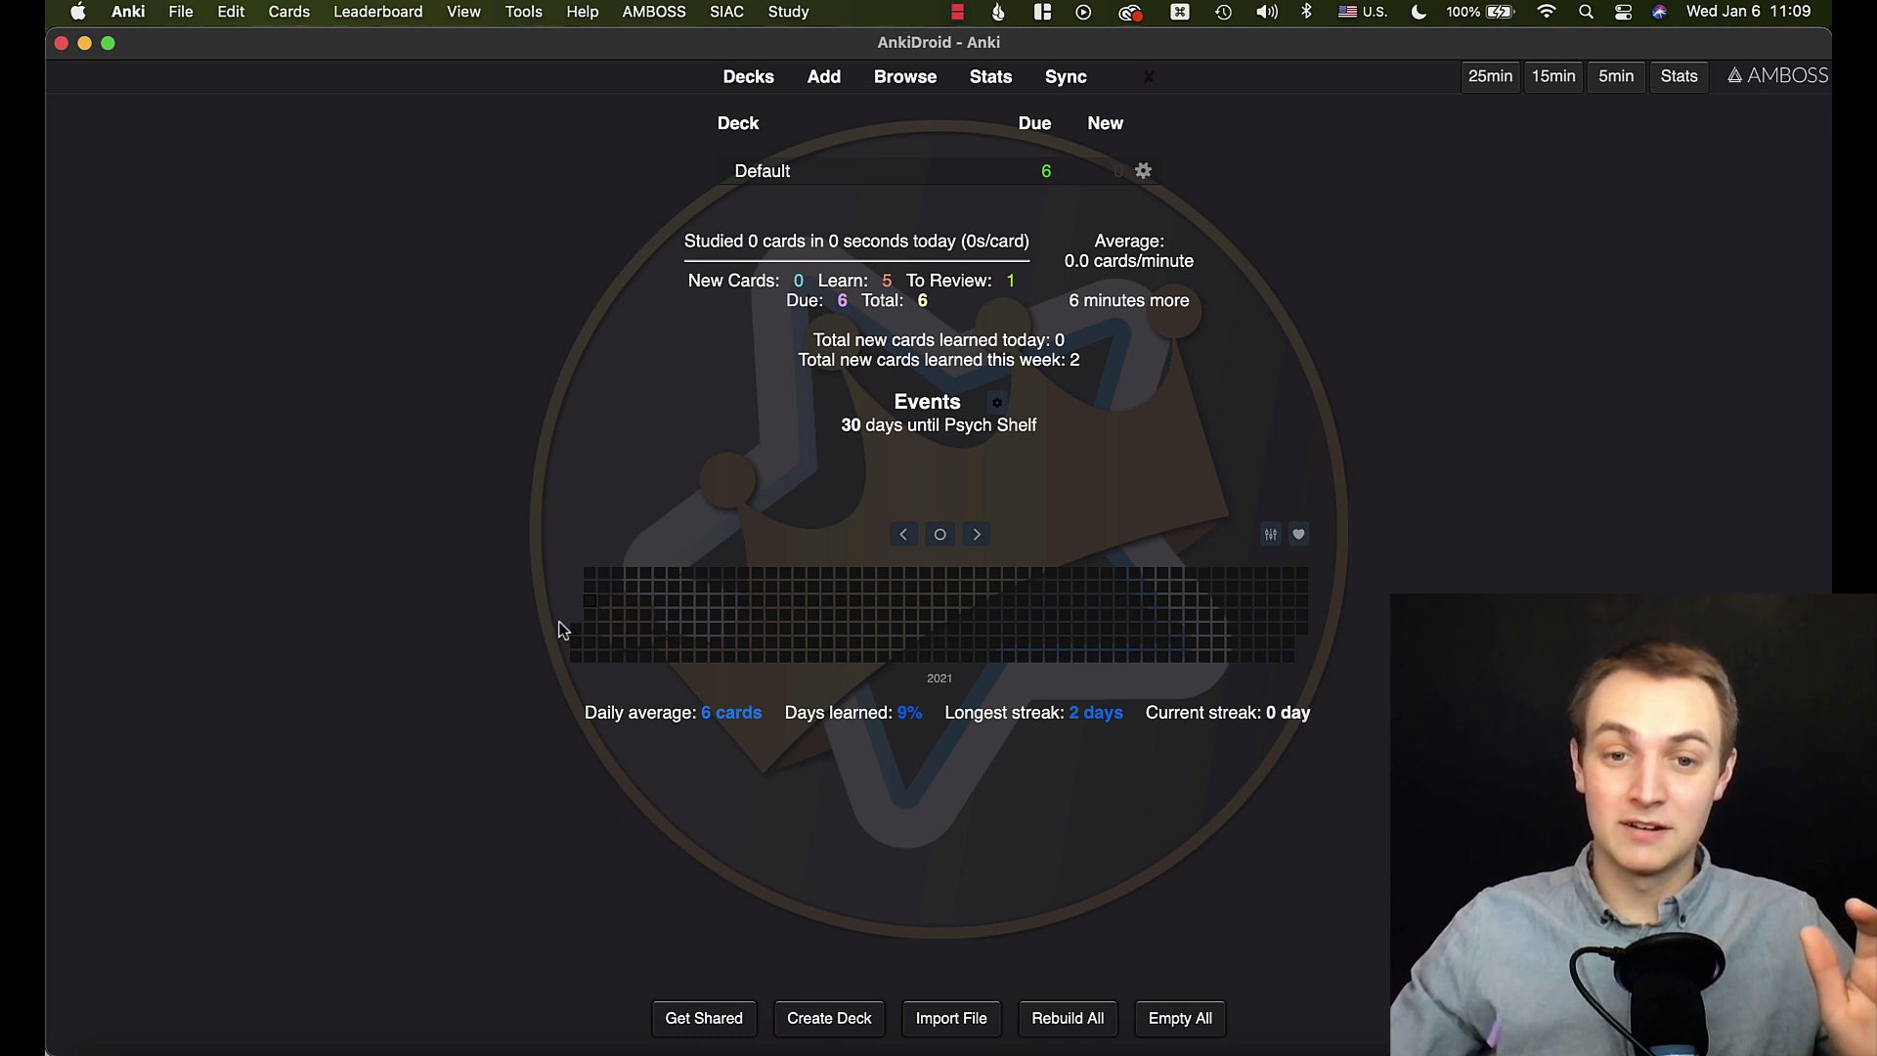
- View last year's study activity, then sync desktop Anki with AnkiWeb
{"action": "left_click", "coordinate": [903, 538]}
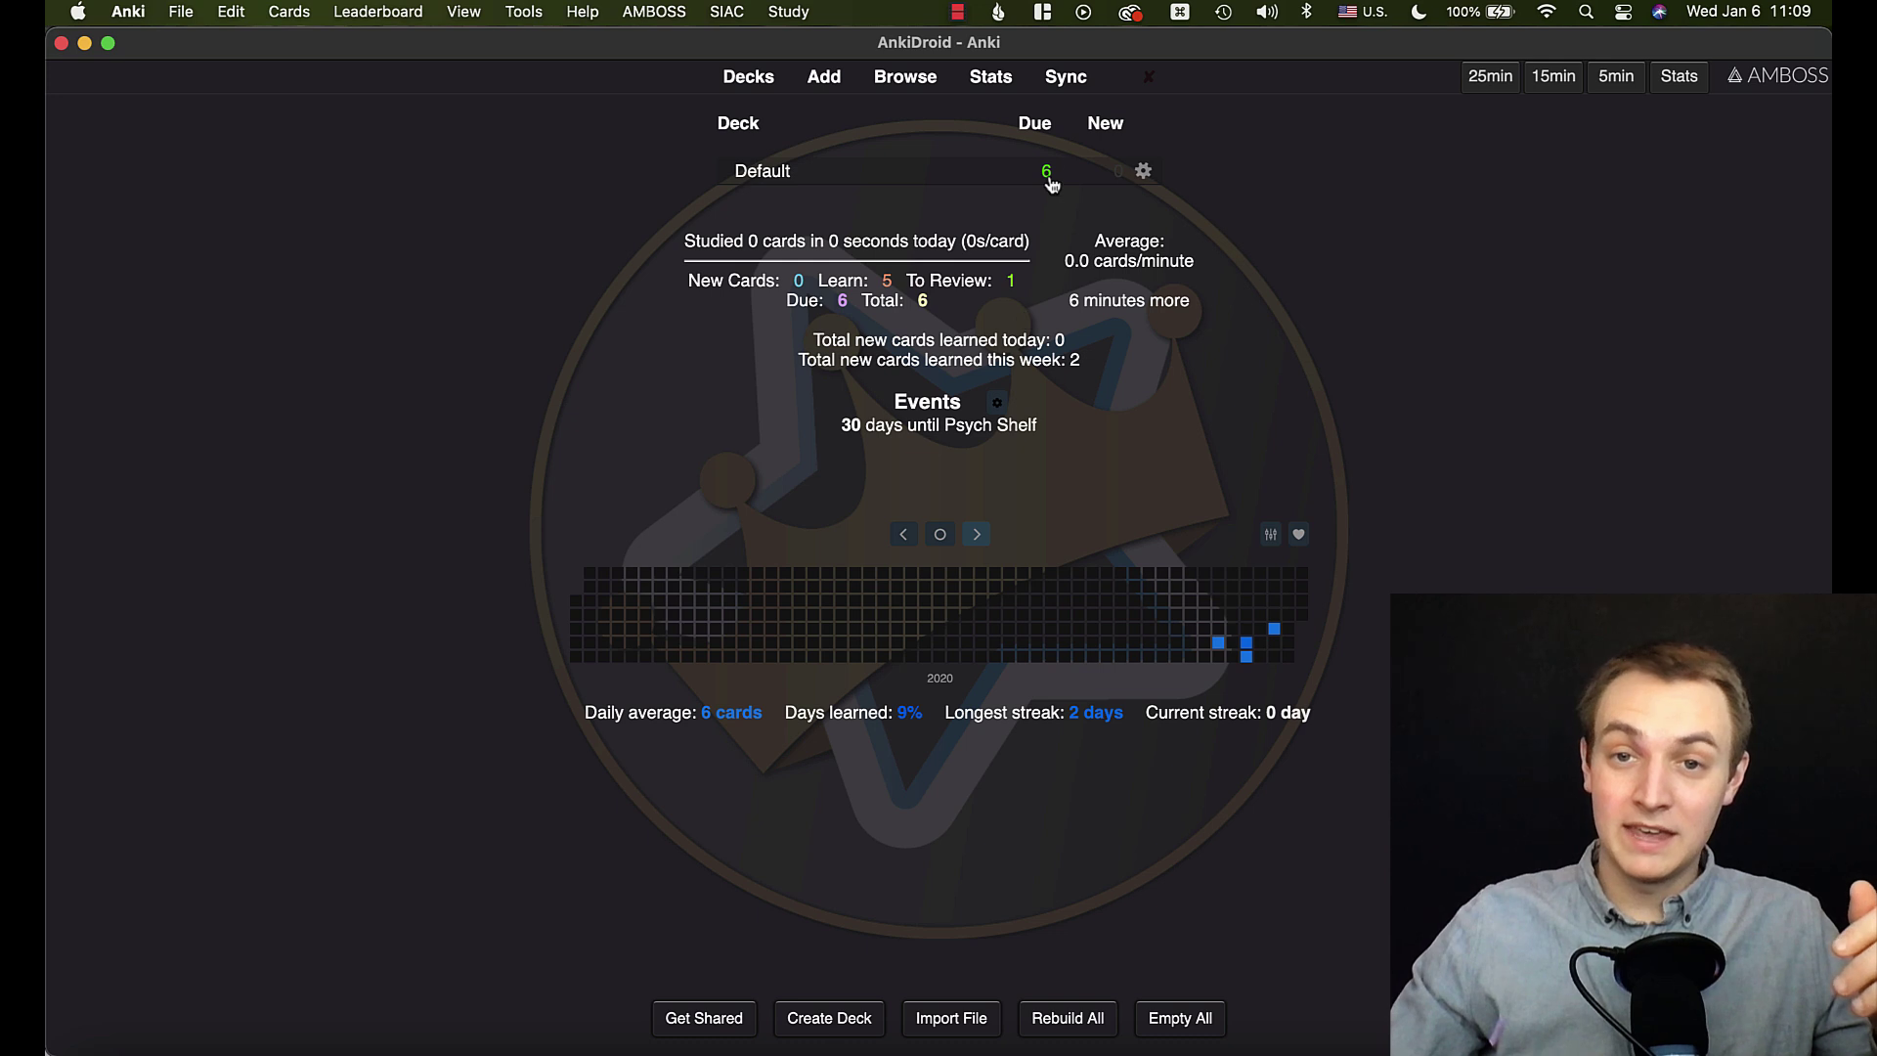
{"action": "left_click", "coordinate": [1068, 78]}
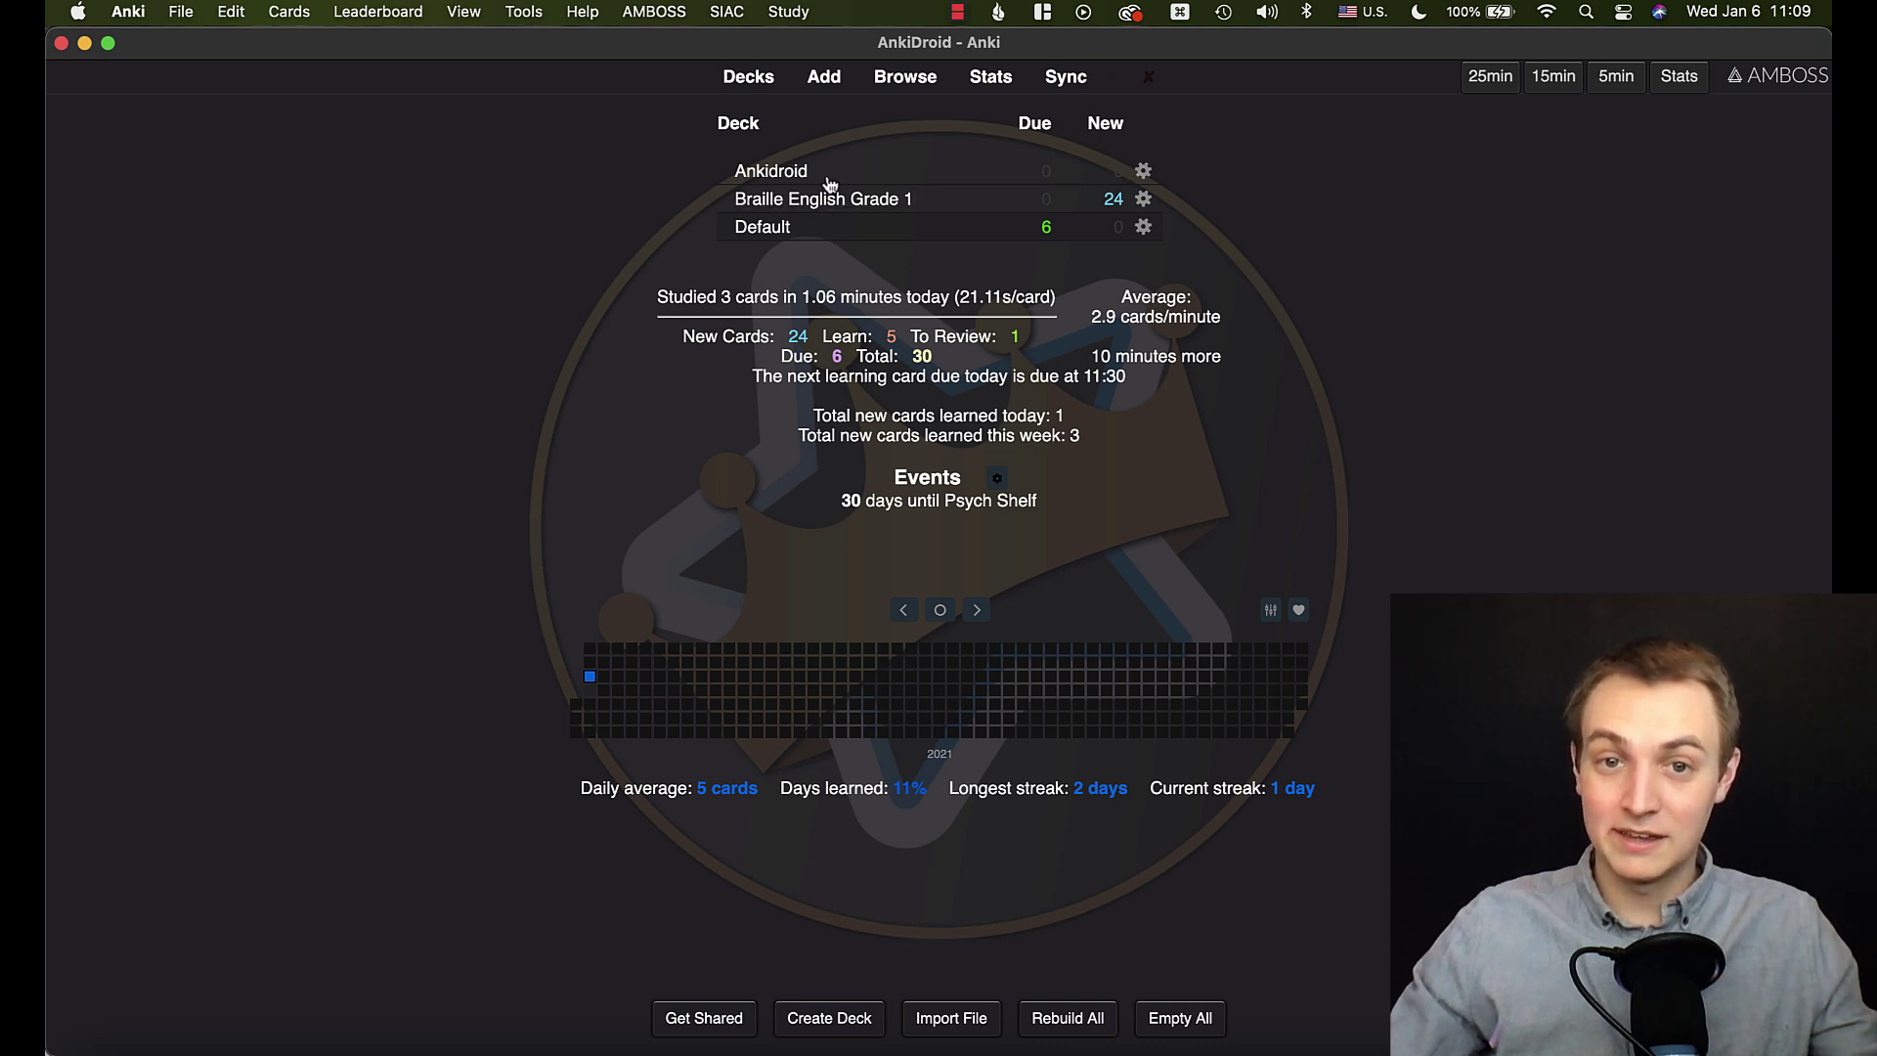
{"action": "left_click", "coordinate": [905, 81]}
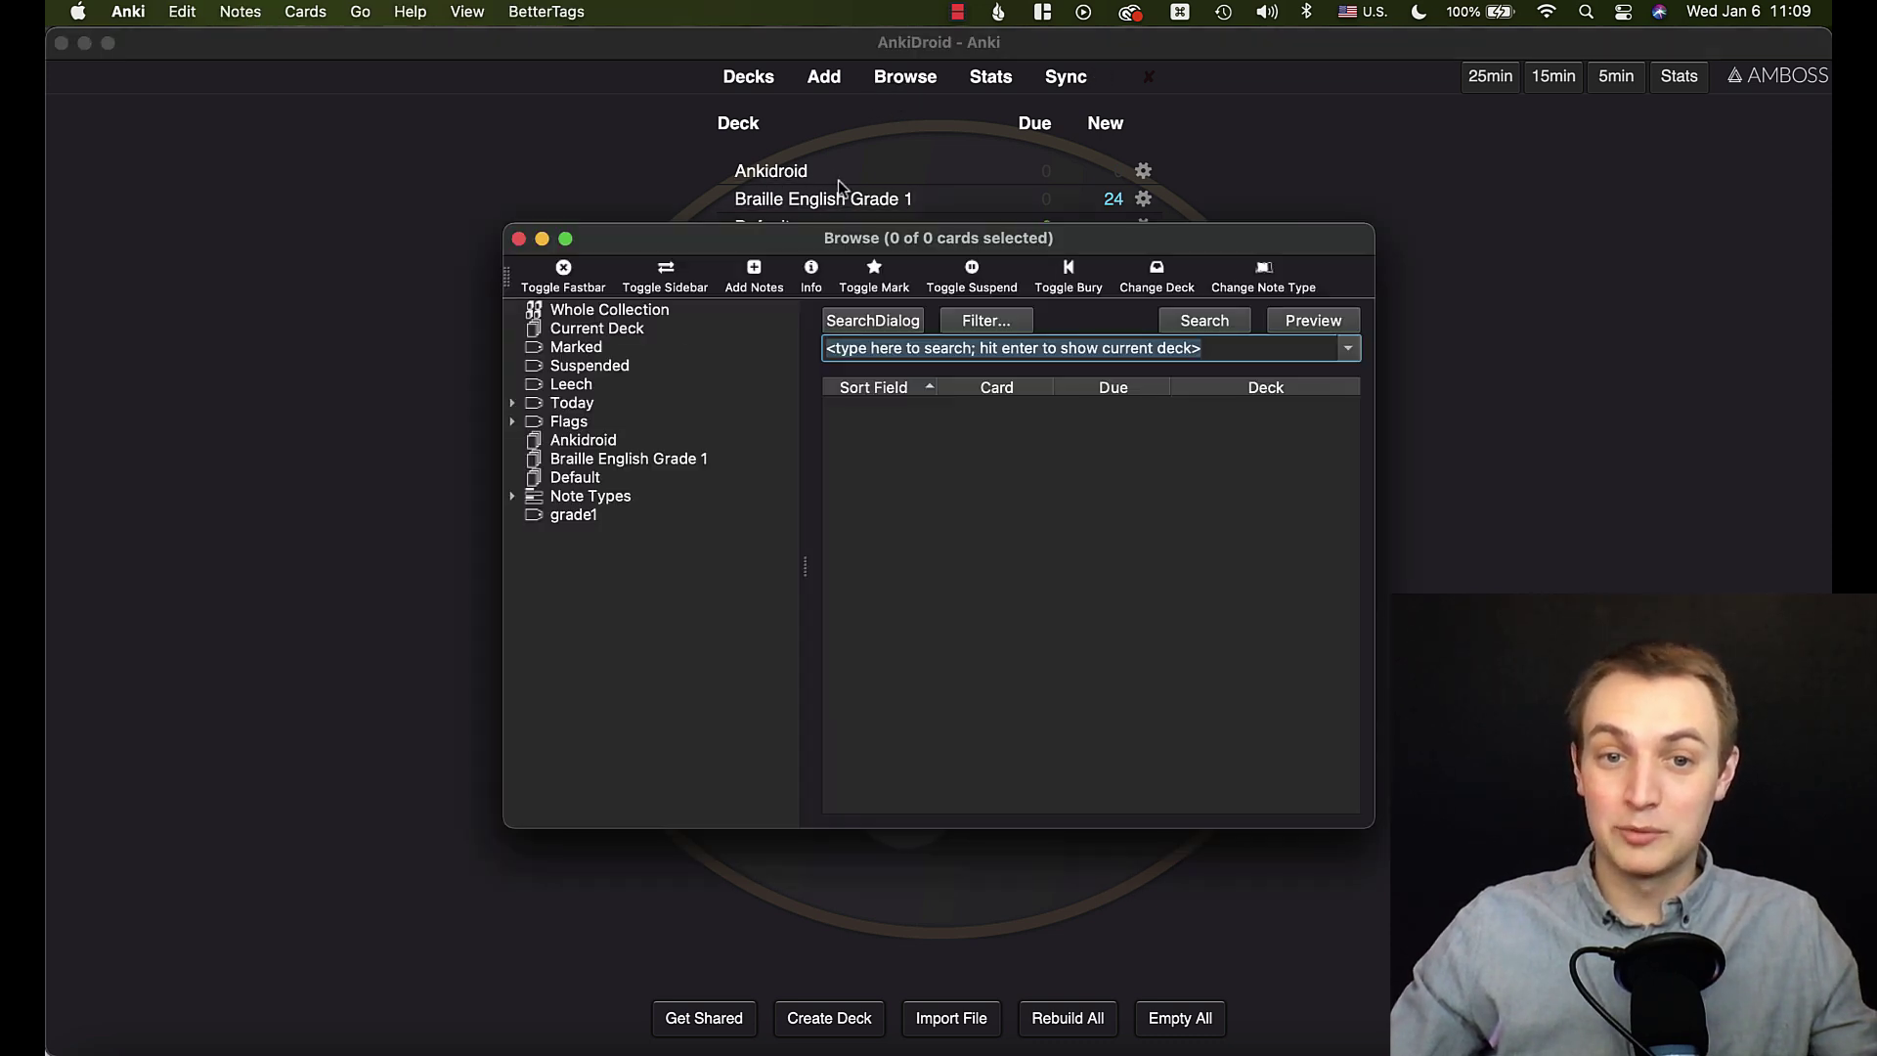
{"action": "left_click", "coordinate": [594, 442]}
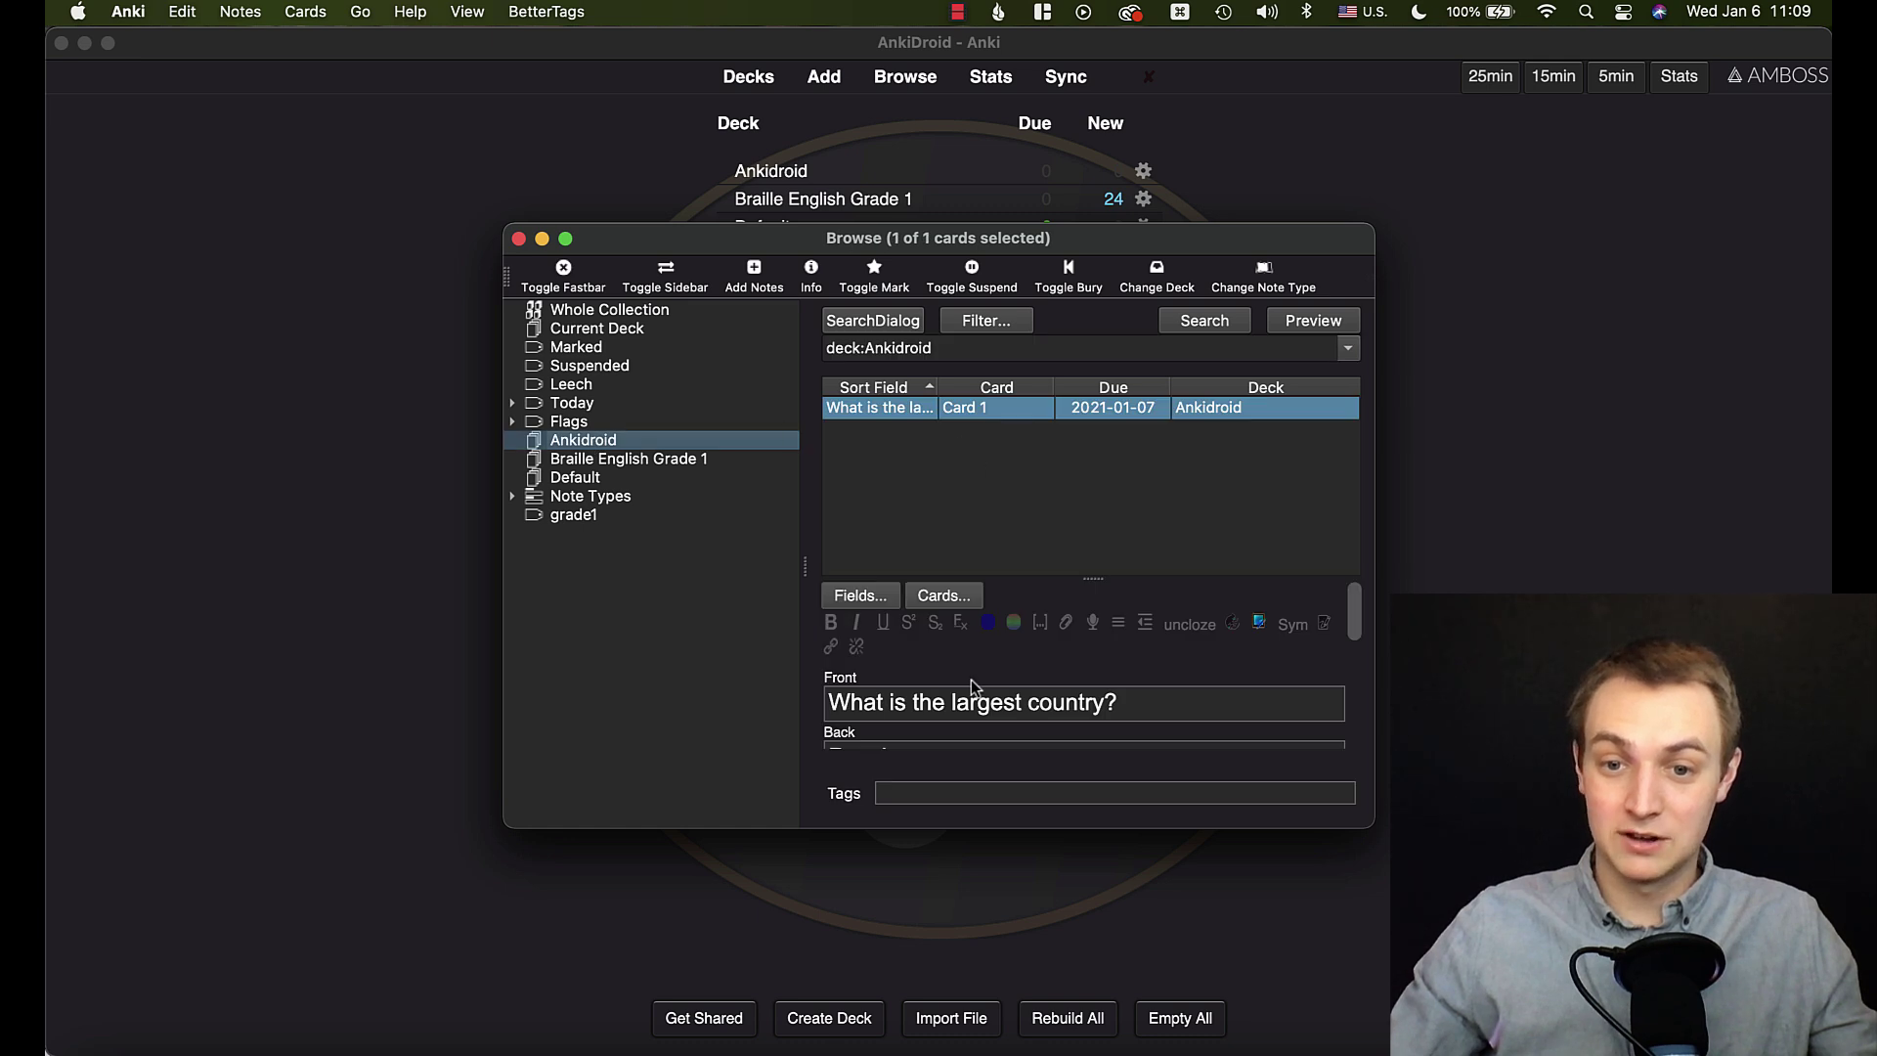
{"action": "left_click", "coordinate": [519, 240]}
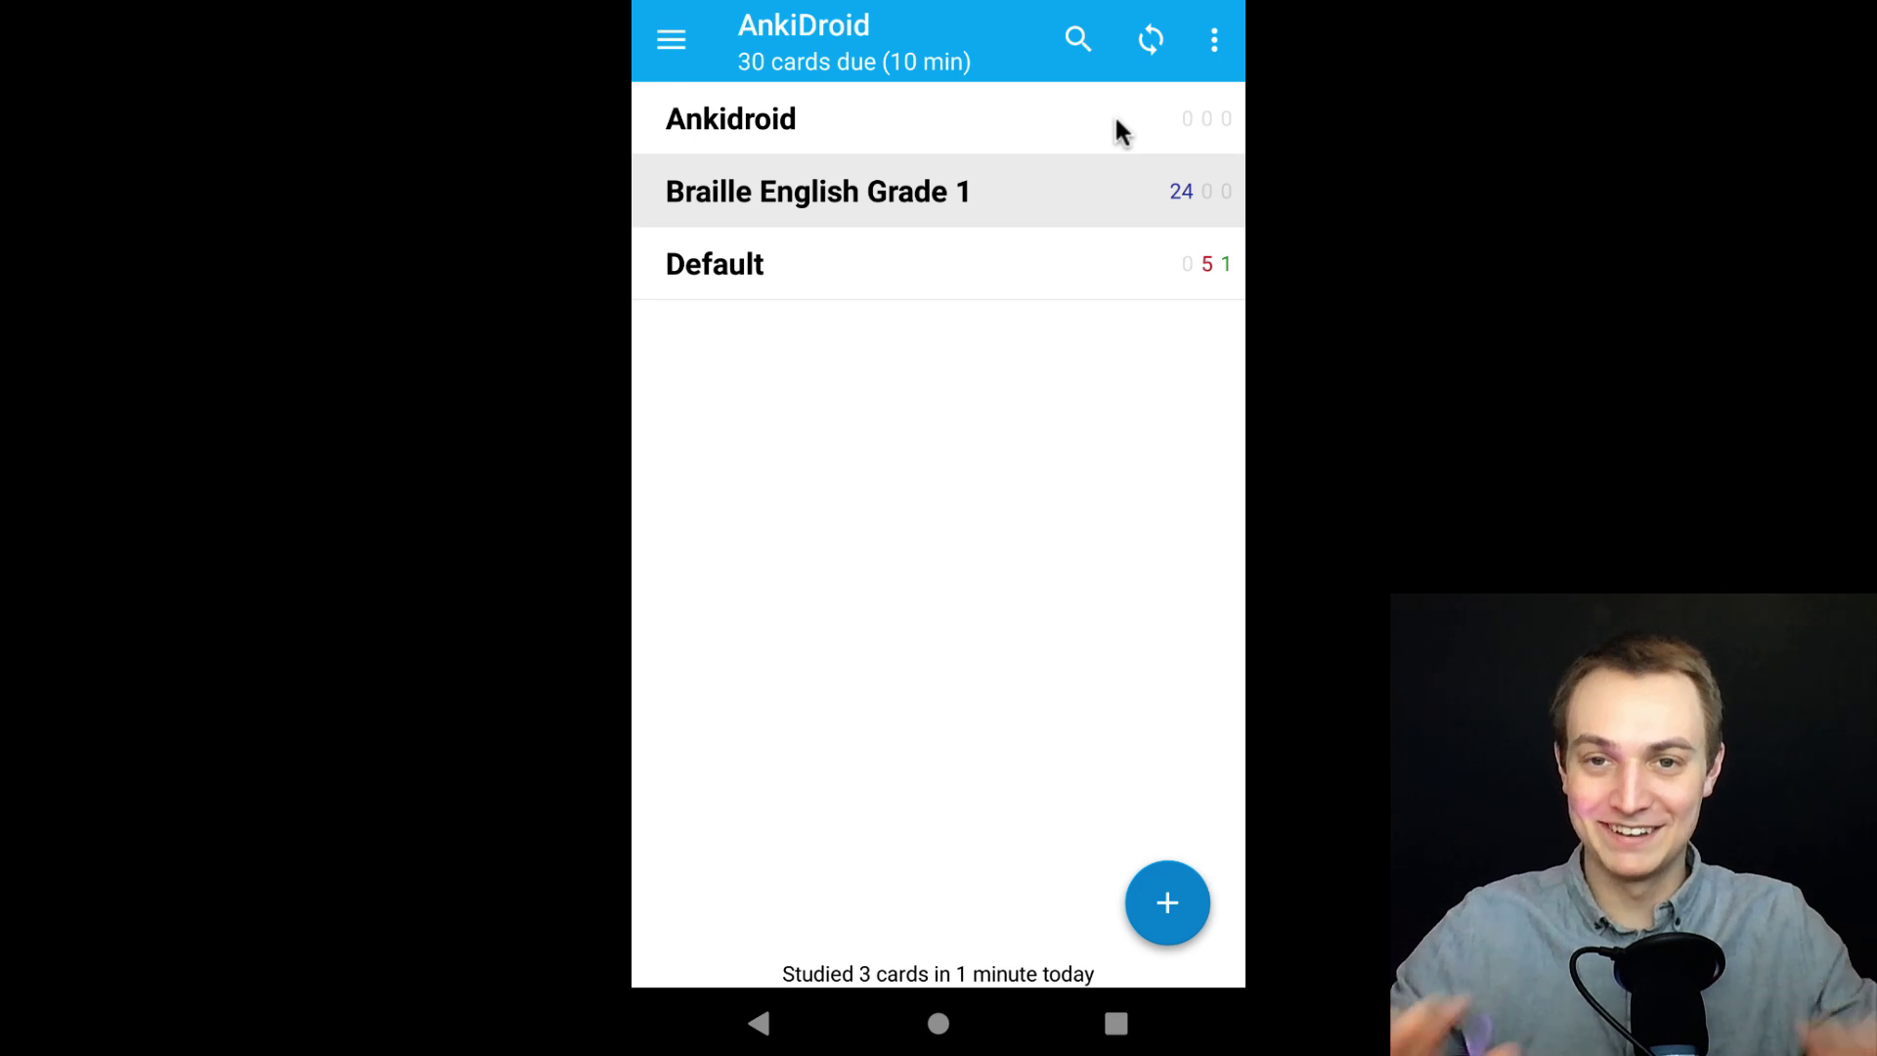
- Open the Braille English Grade 1 card browser and the b 2 note in Edit note
{"action": "left_click", "coordinate": [671, 41]}
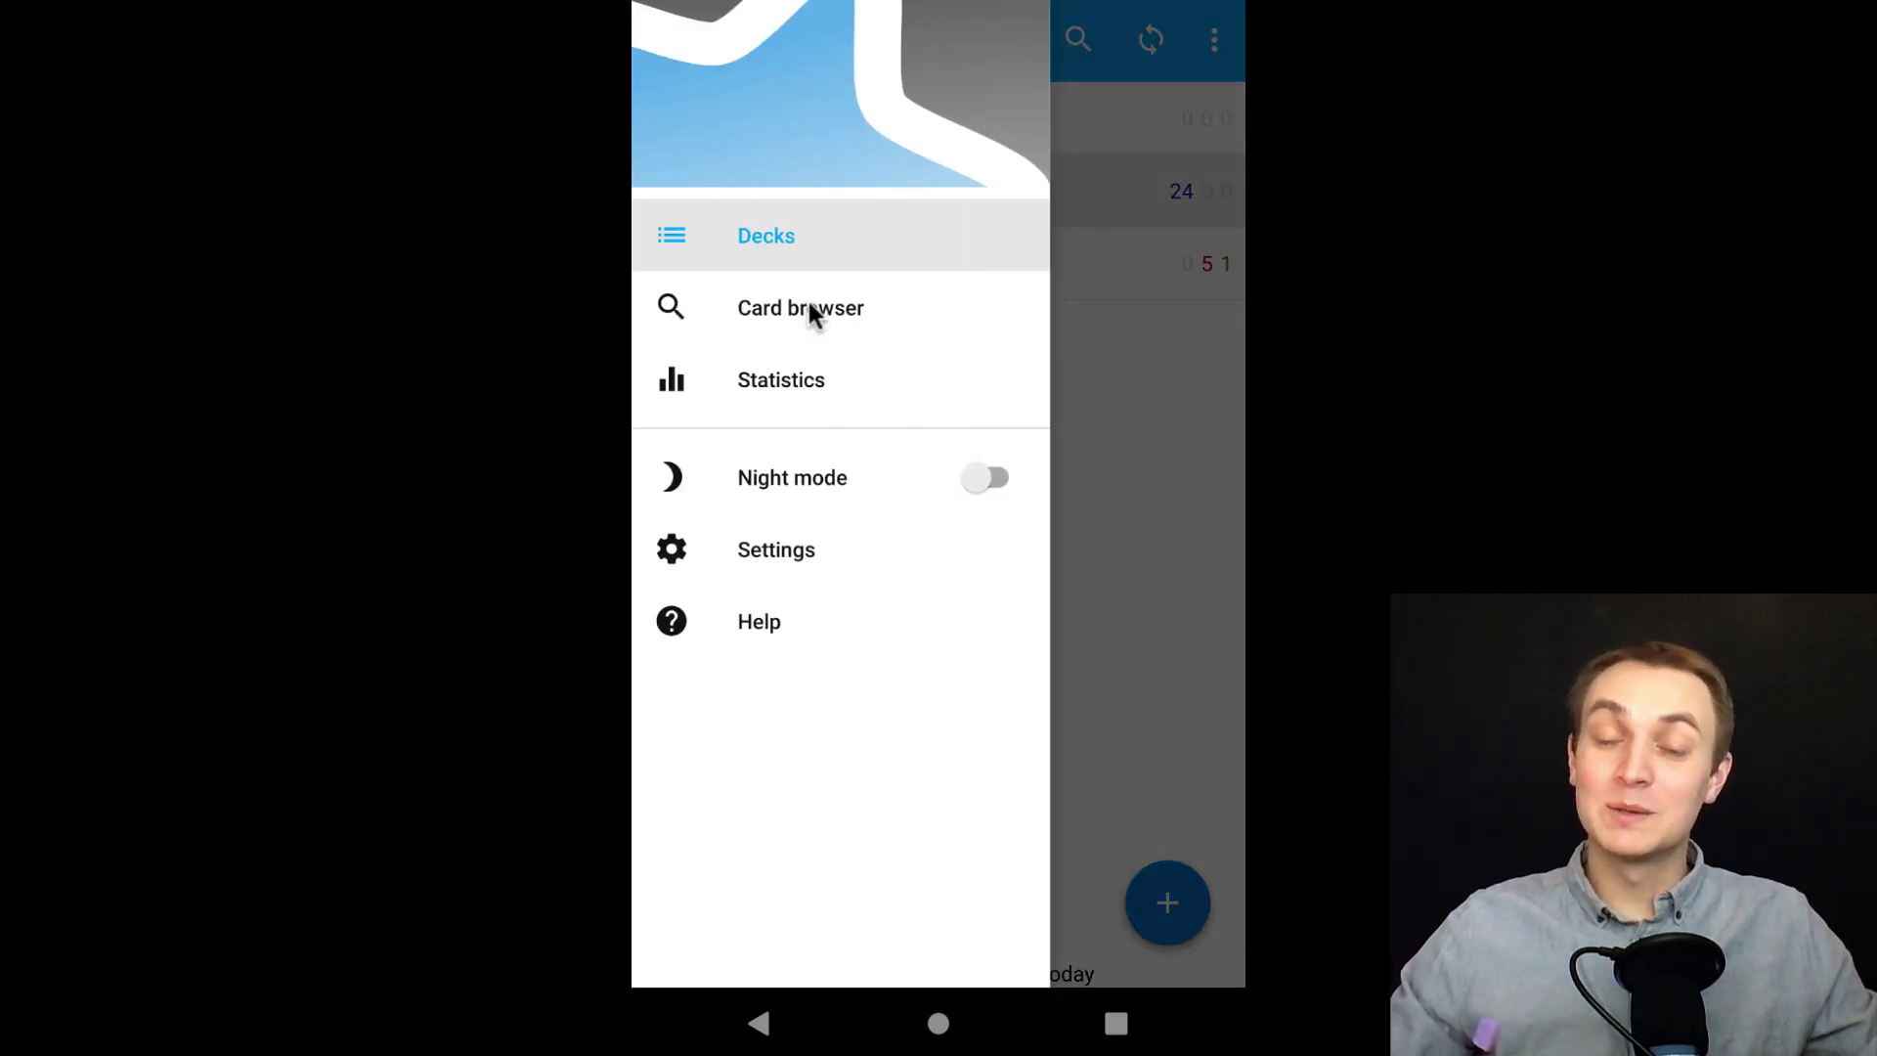
{"action": "left_click", "coordinate": [809, 311]}
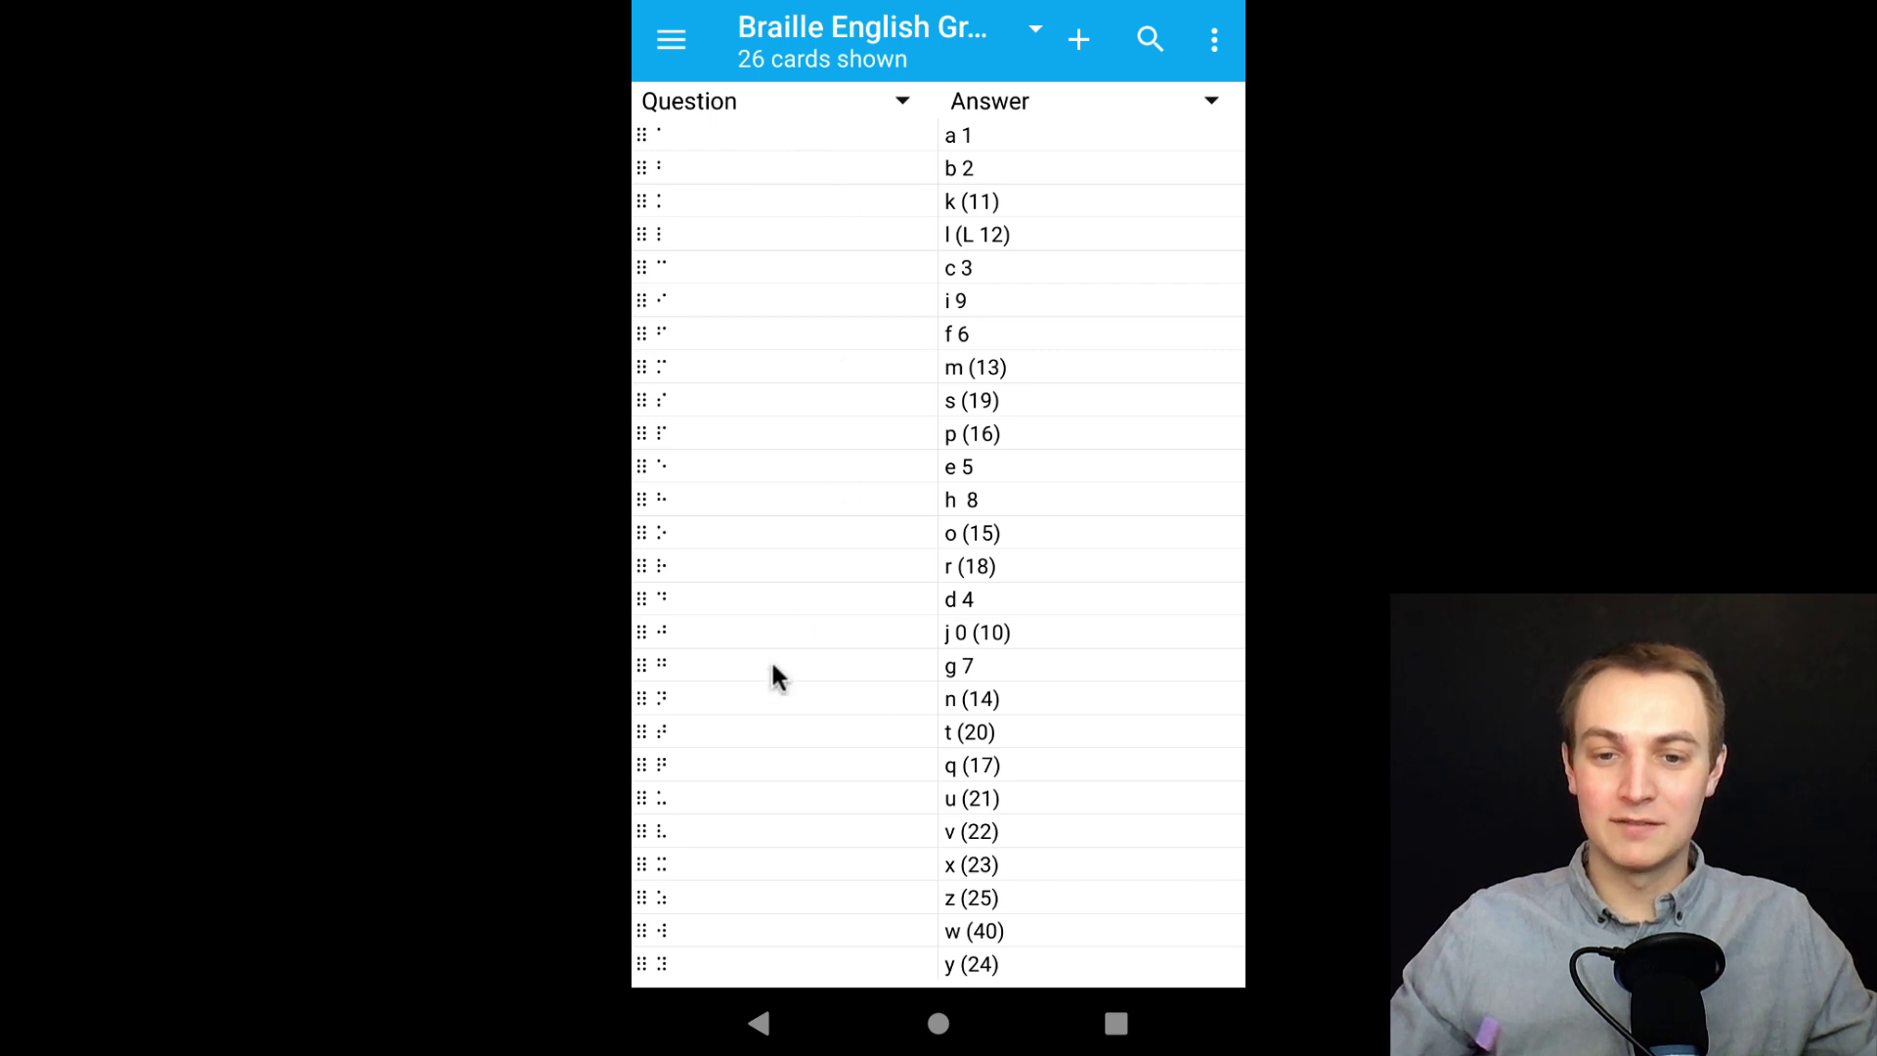
{"action": "left_click", "coordinate": [759, 168]}
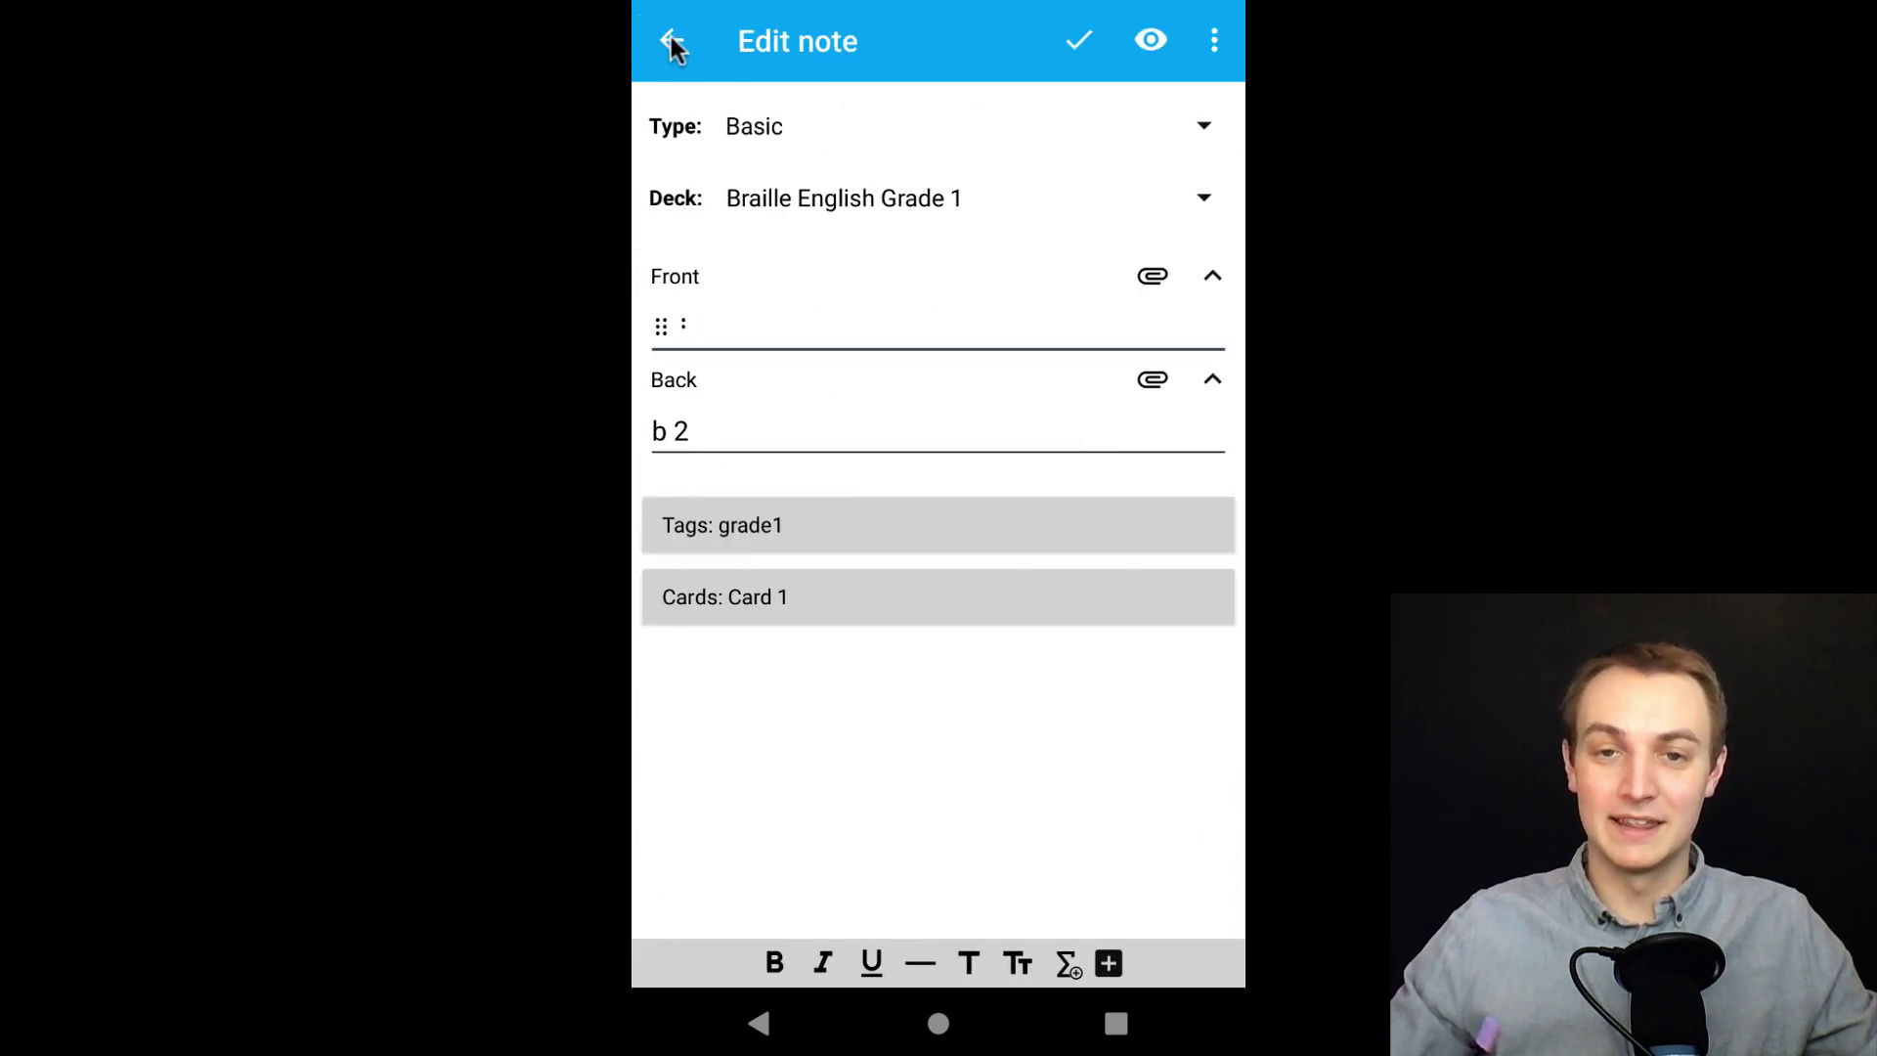
- Close the b 2 note and return to the 26-card Braille English Grade 1 list
{"action": "left_click", "coordinate": [669, 38]}
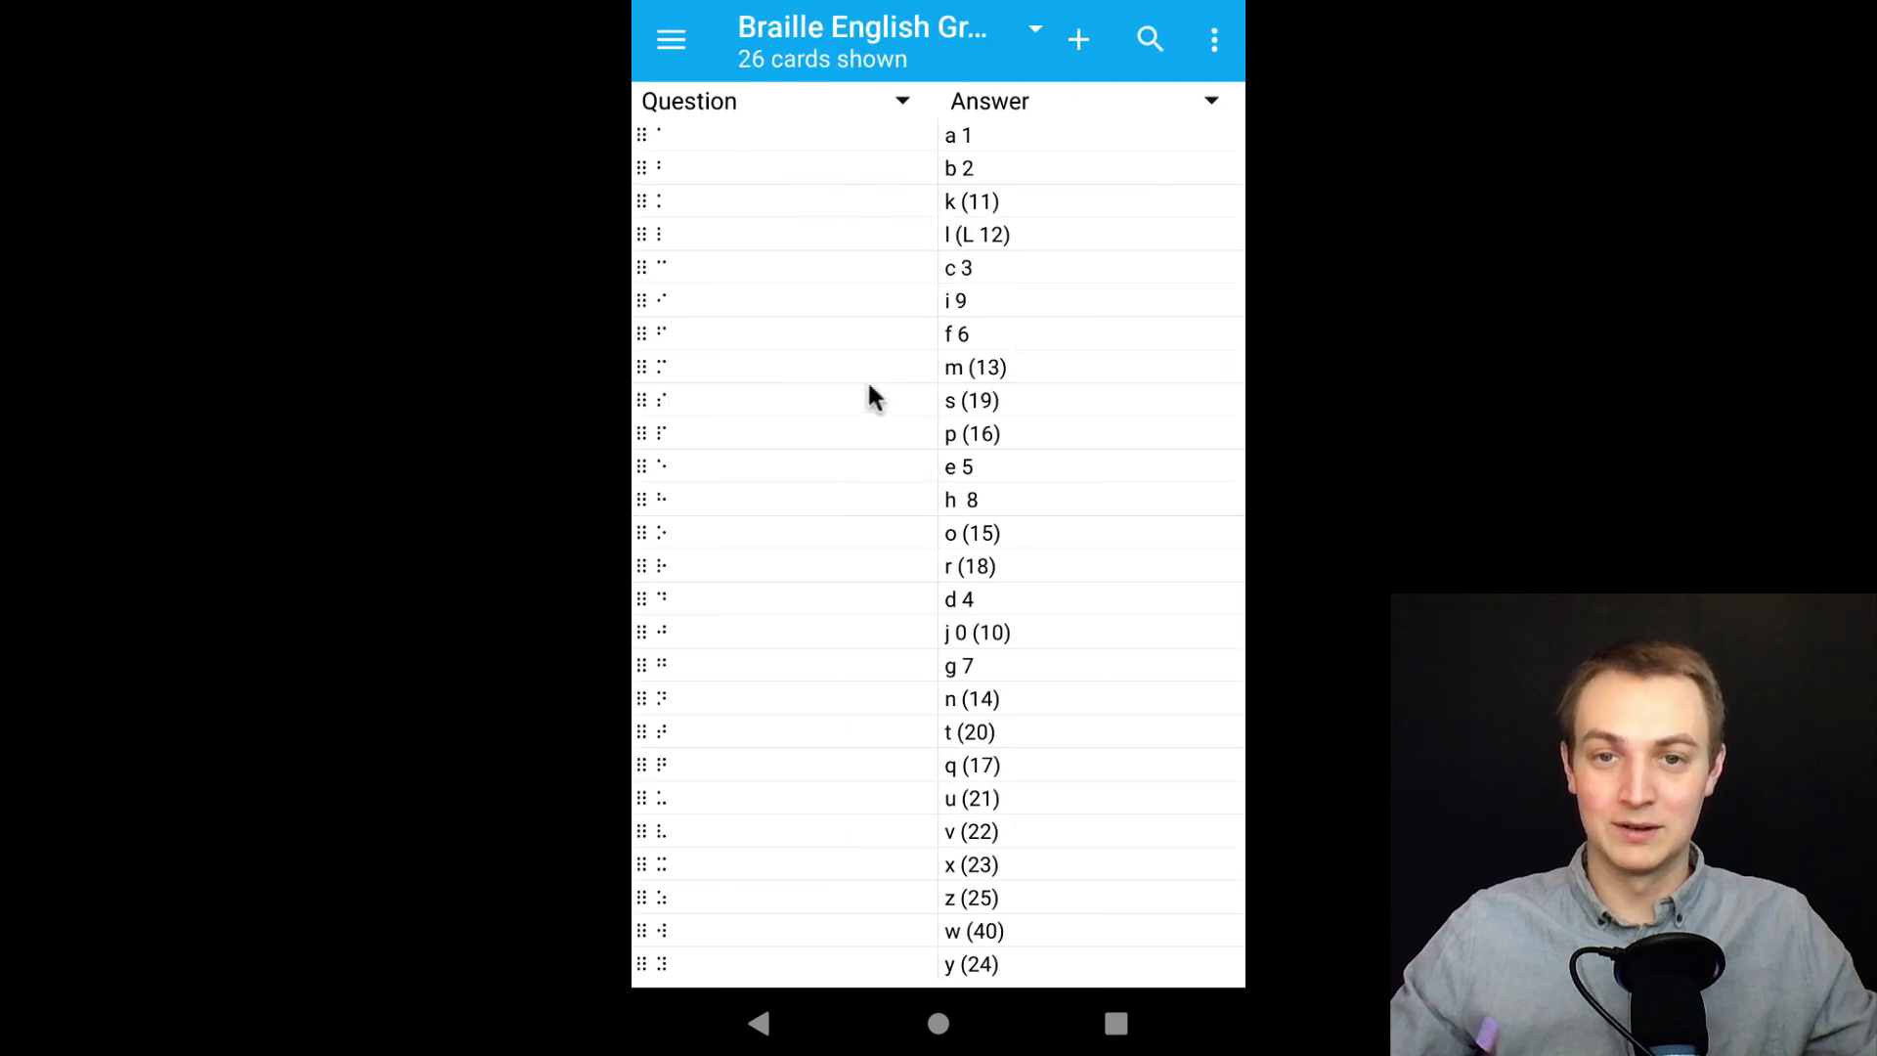
{"action": "left_click", "coordinate": [666, 39]}
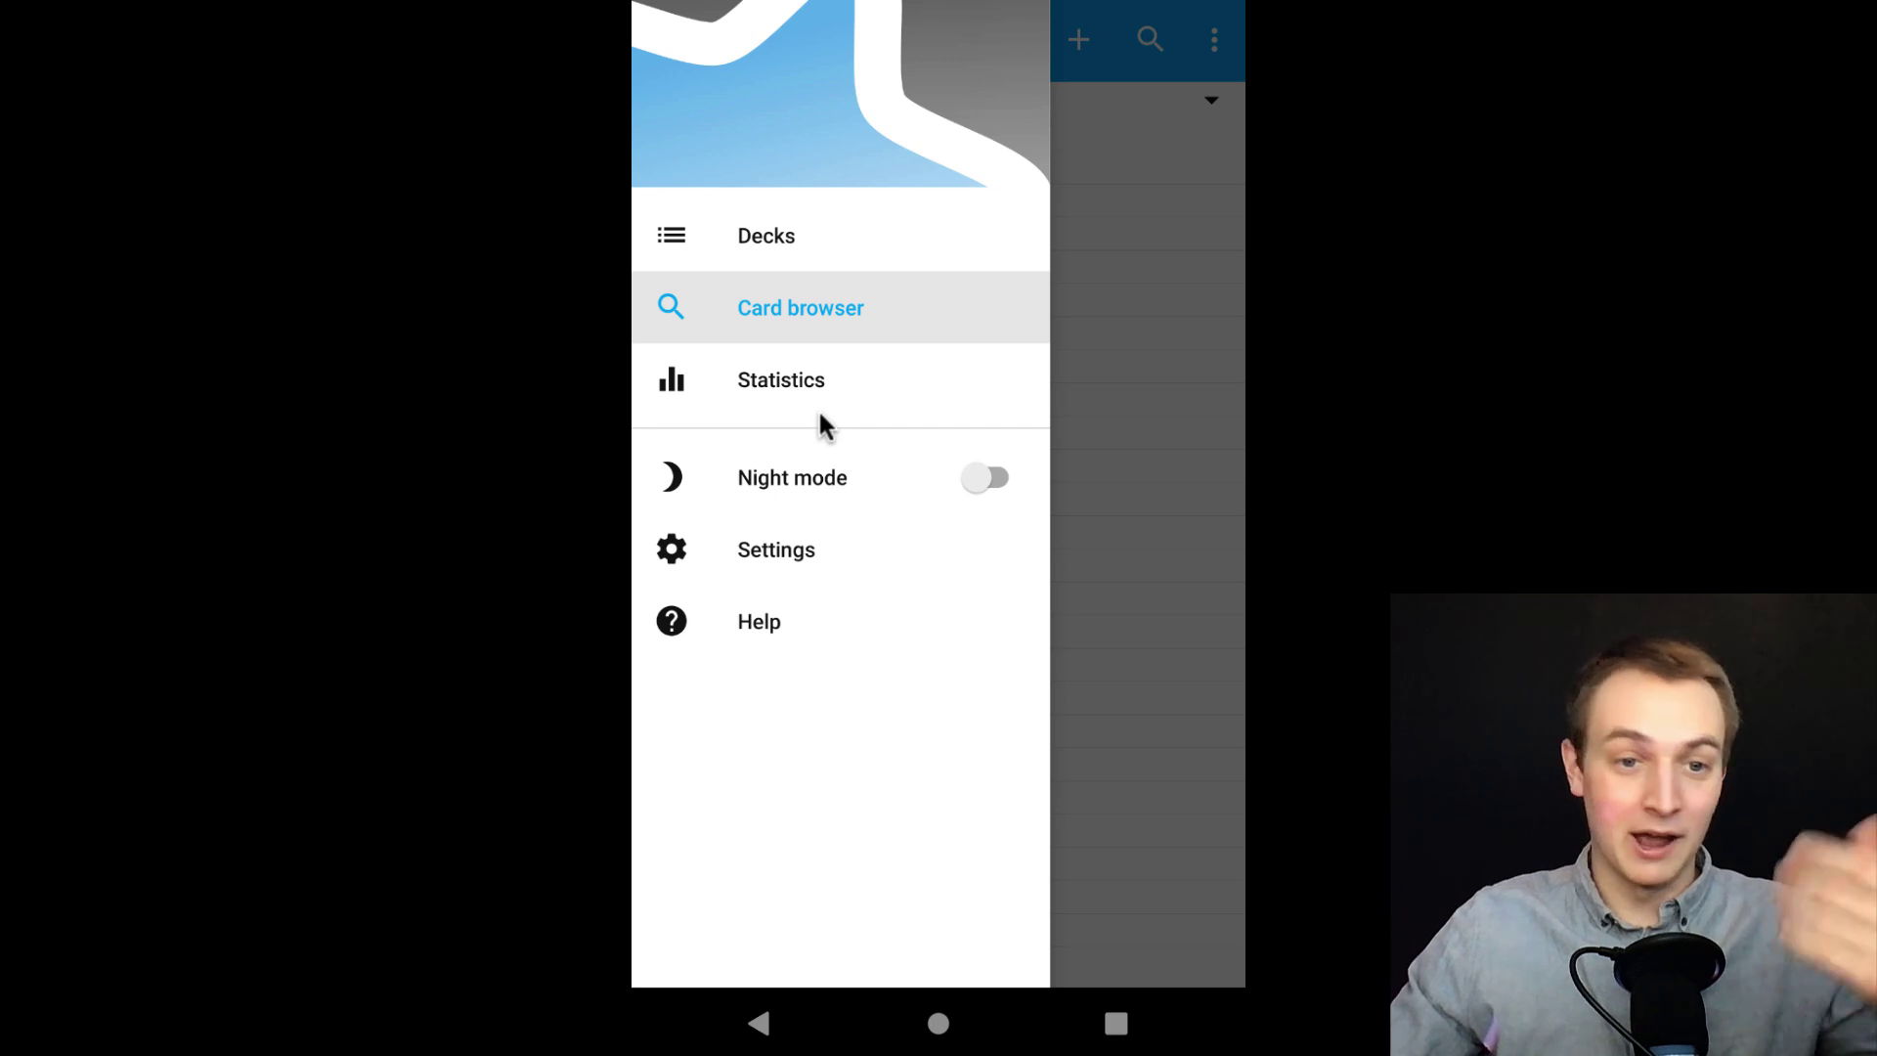
{"action": "left_click", "coordinate": [1152, 199]}
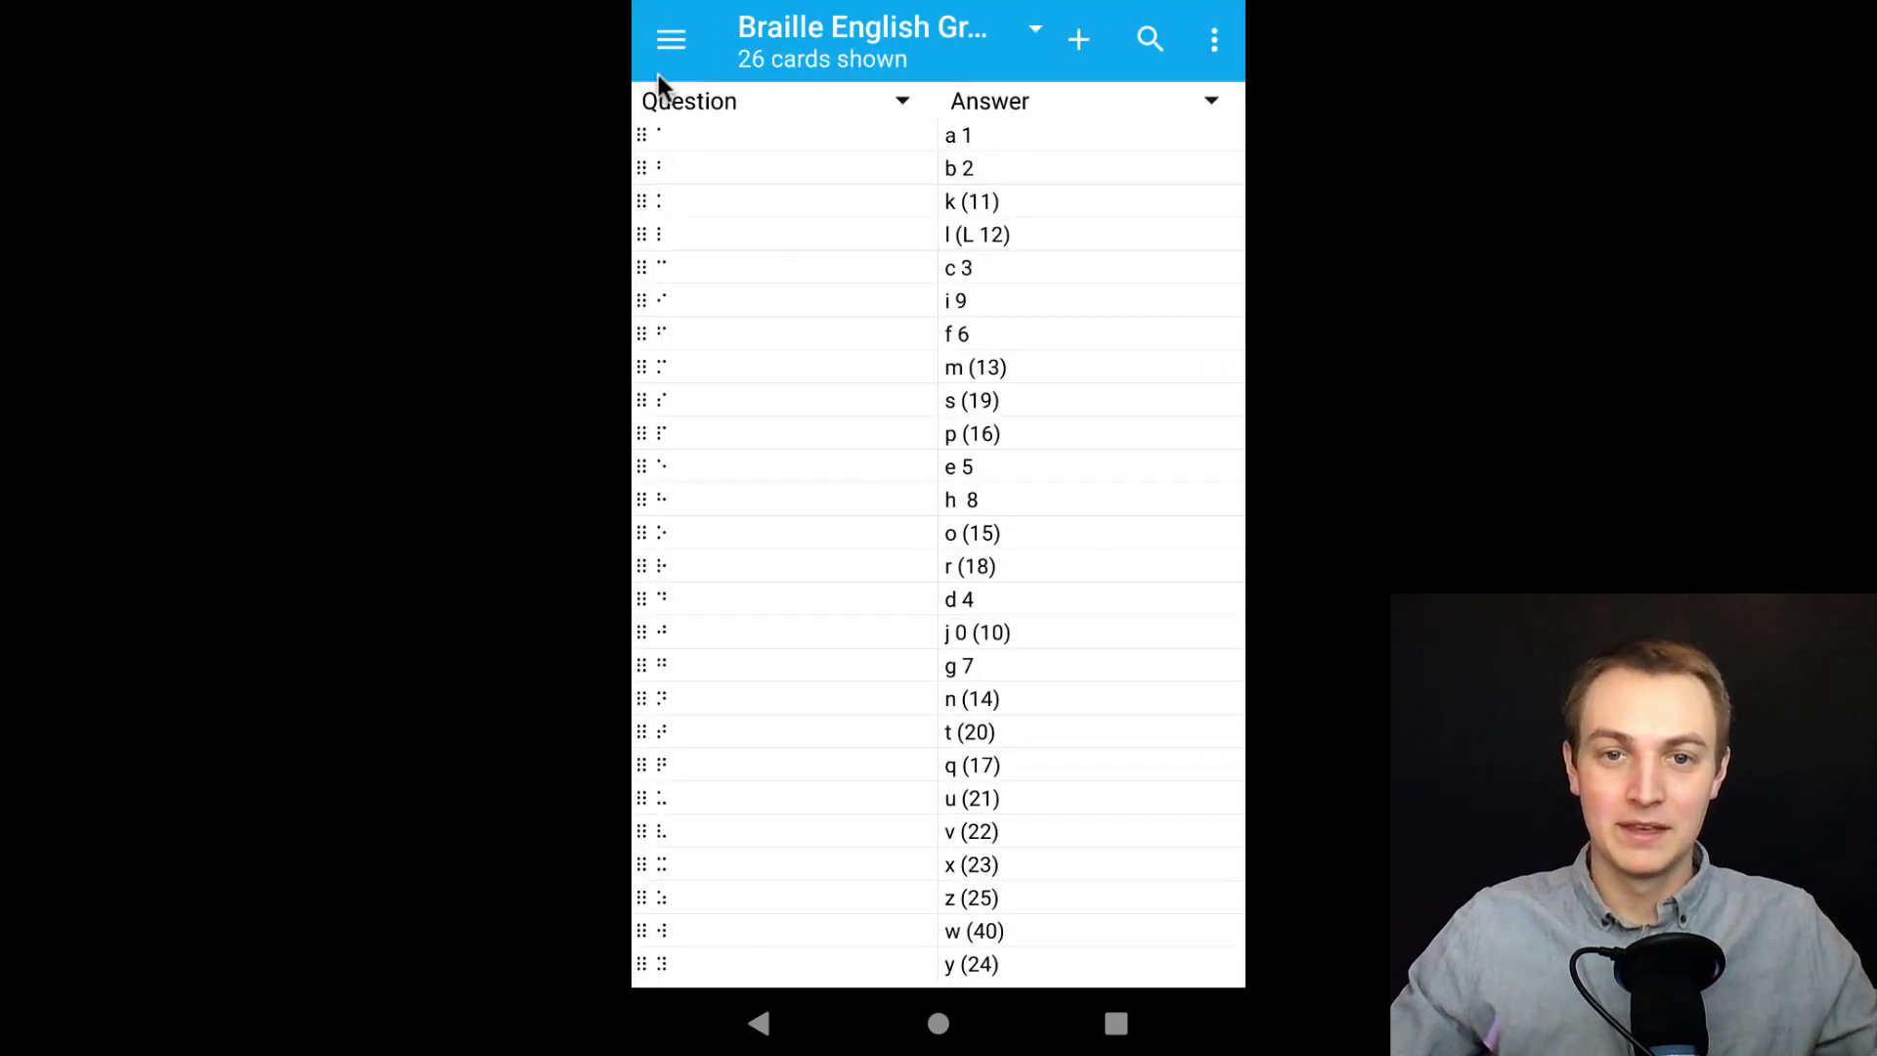
- View Braille English Grade 1's new-card options (steps 25 1440, 9999 new cards/day), then return to the deck list
{"action": "left_click", "coordinate": [661, 60]}
{"action": "left_click", "coordinate": [740, 238]}
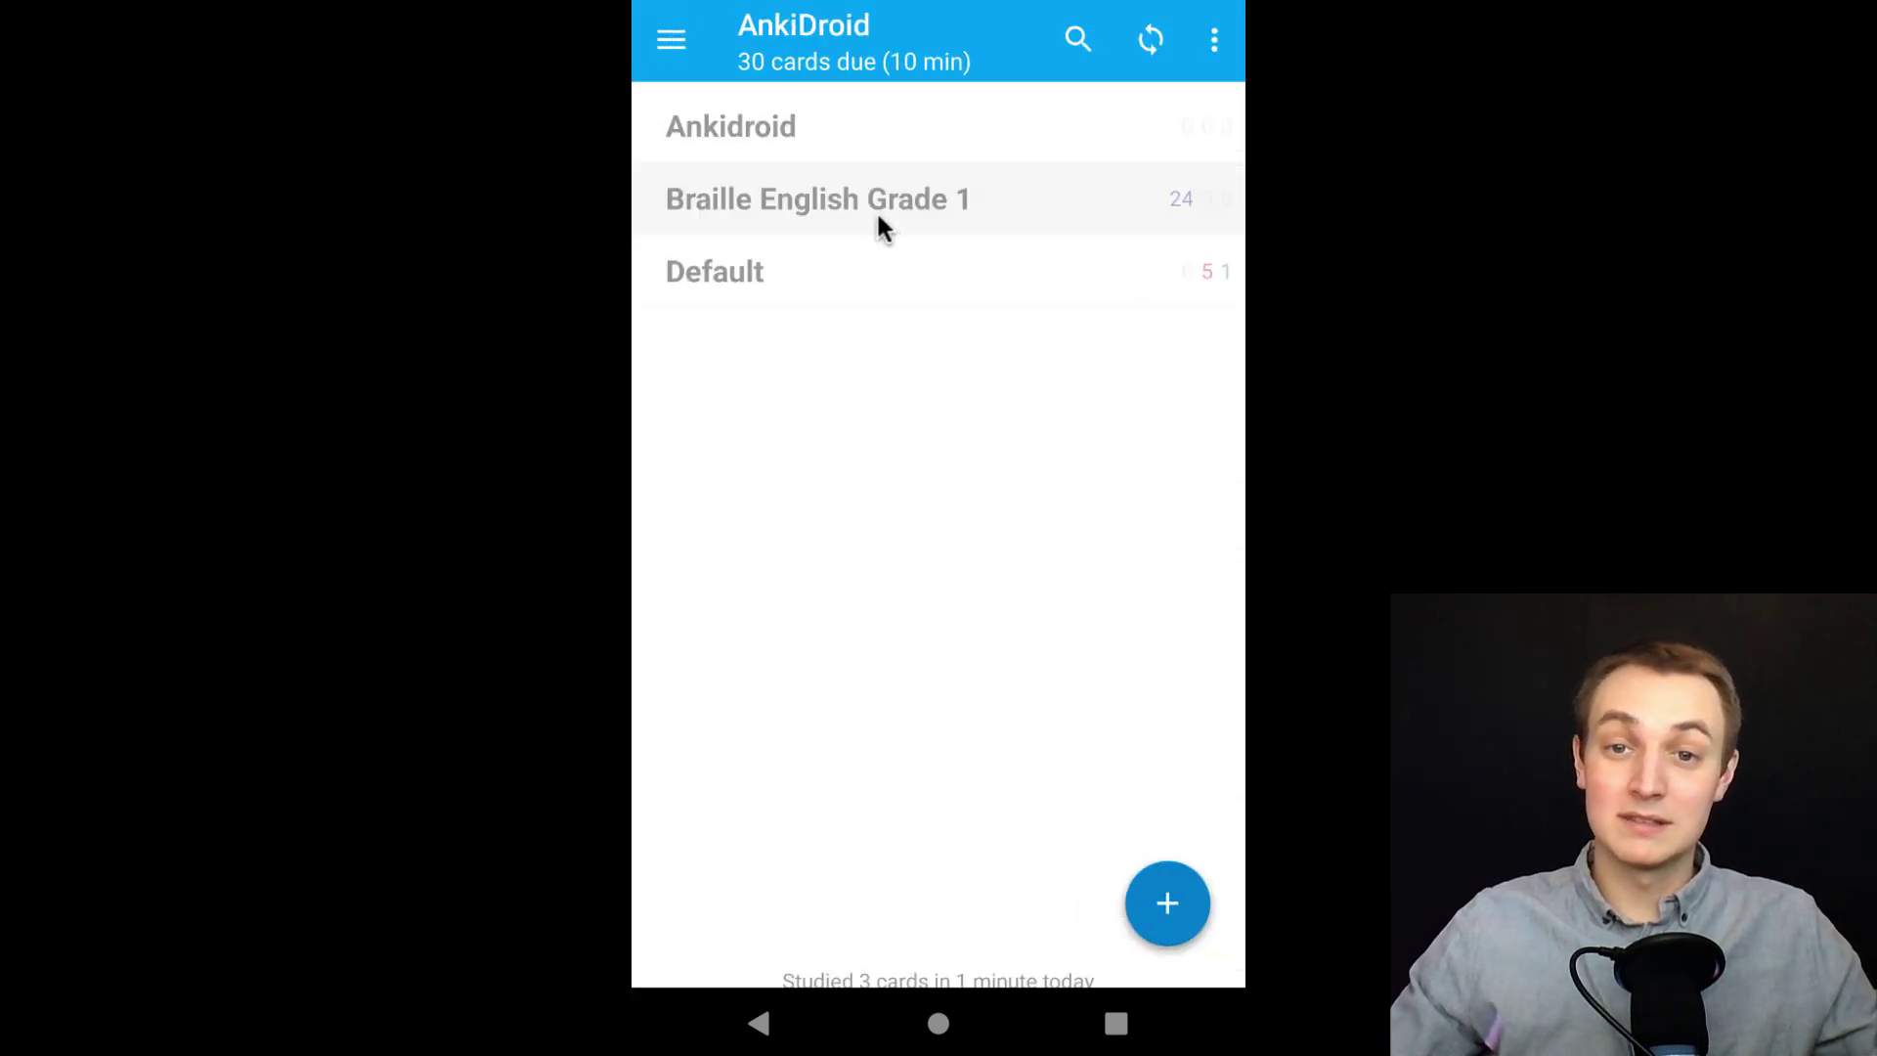
{"action": "left_click", "coordinate": [1032, 199]}
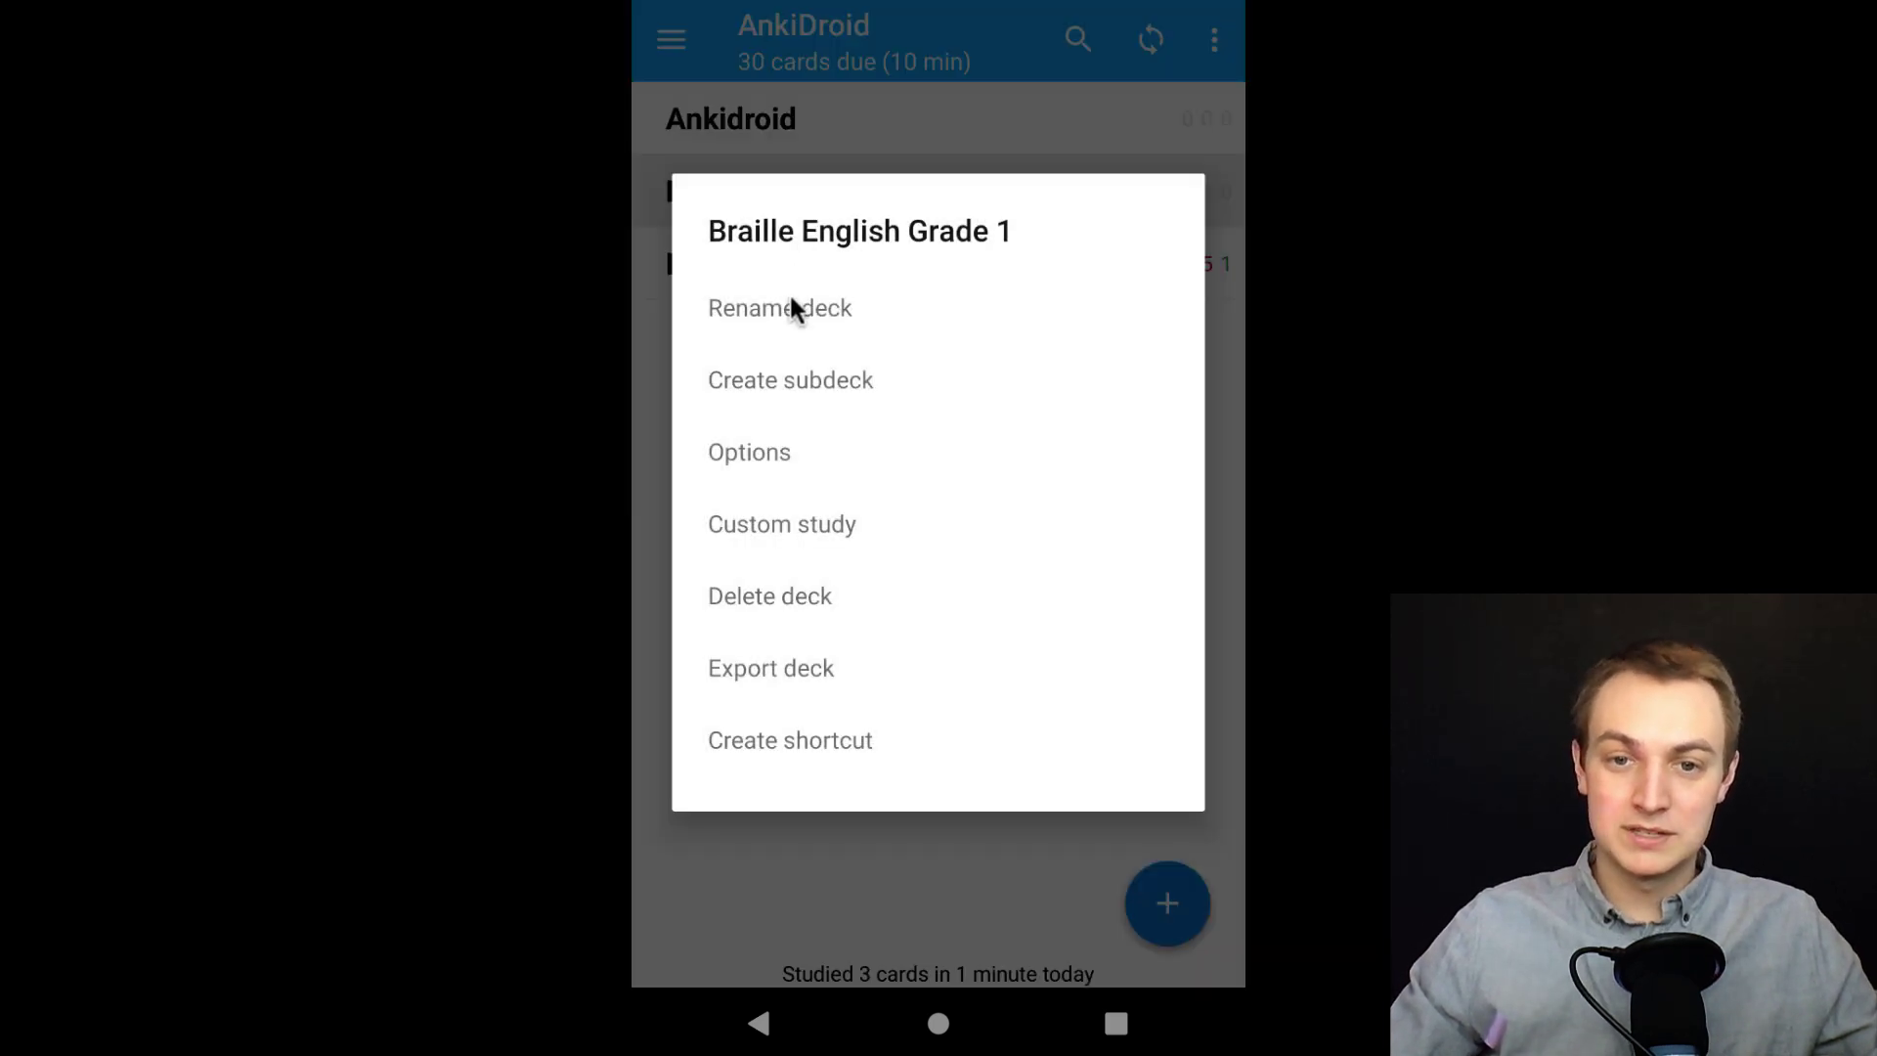
{"action": "left_click", "coordinate": [759, 456]}
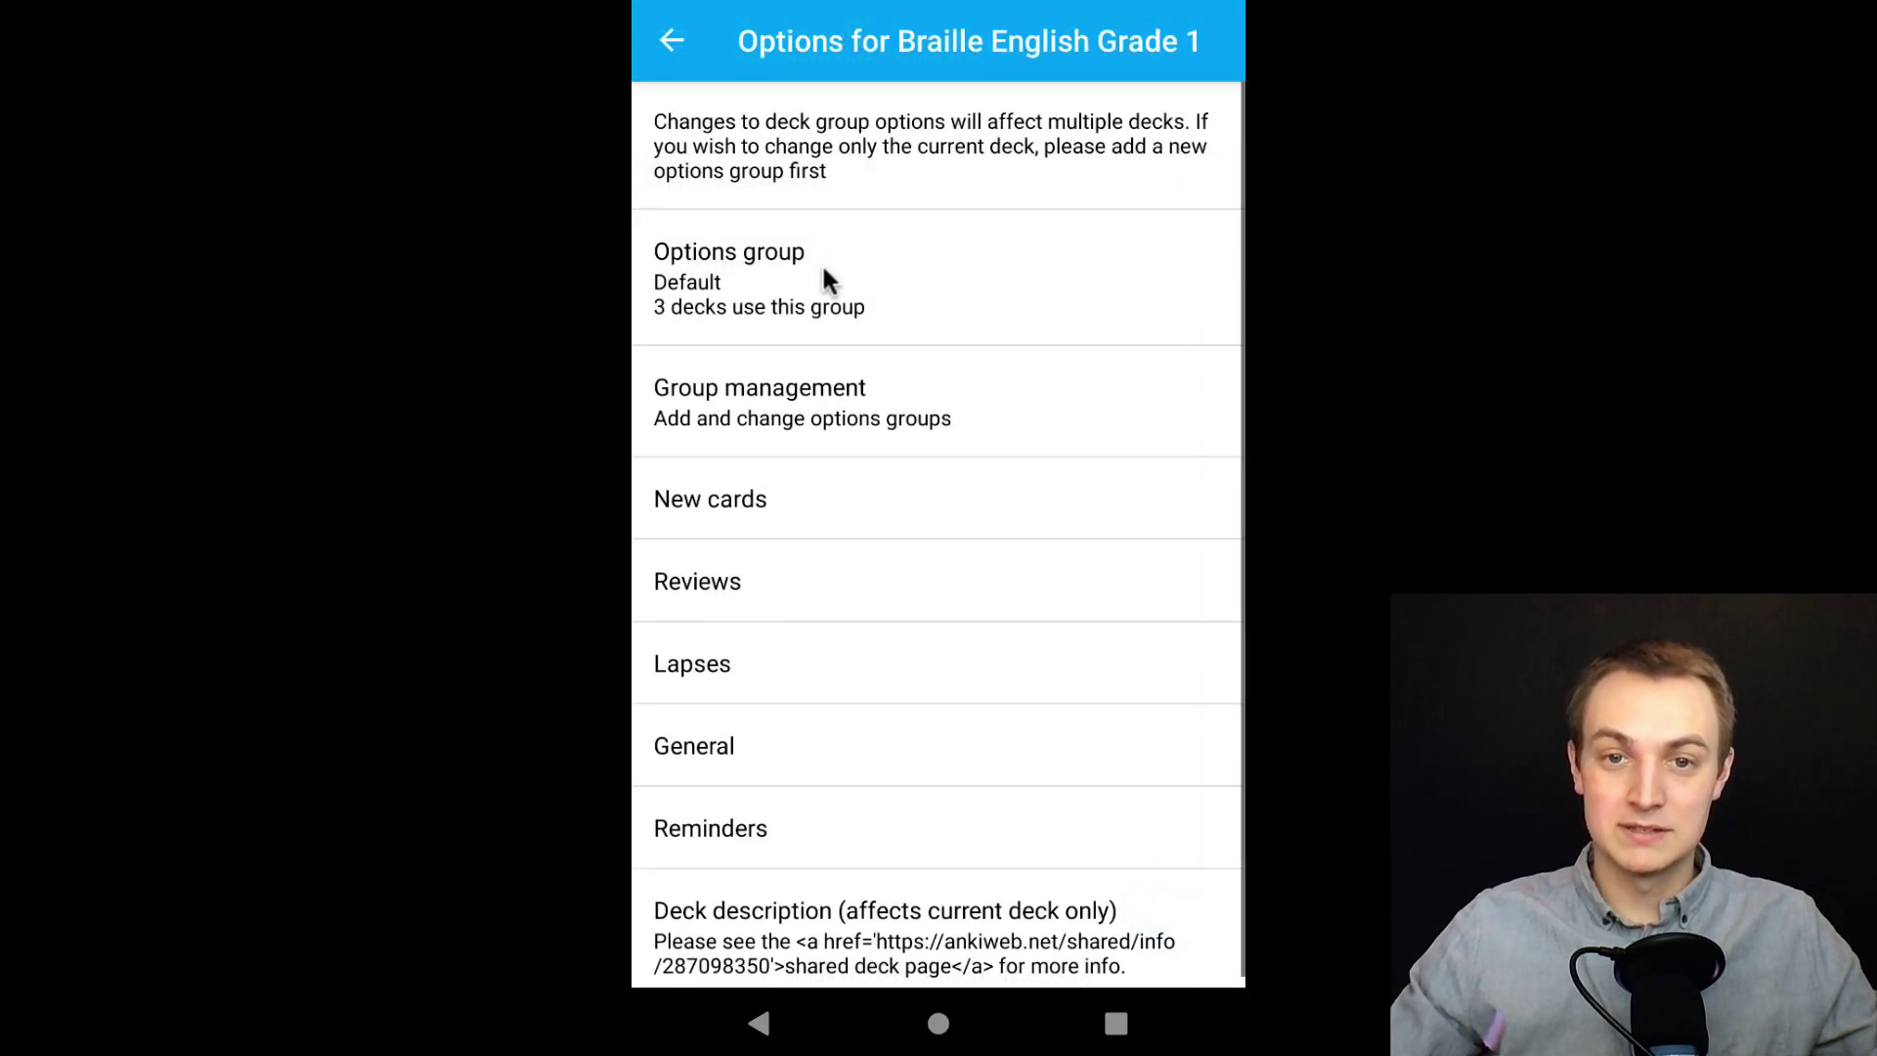
{"action": "left_click", "coordinate": [759, 490]}
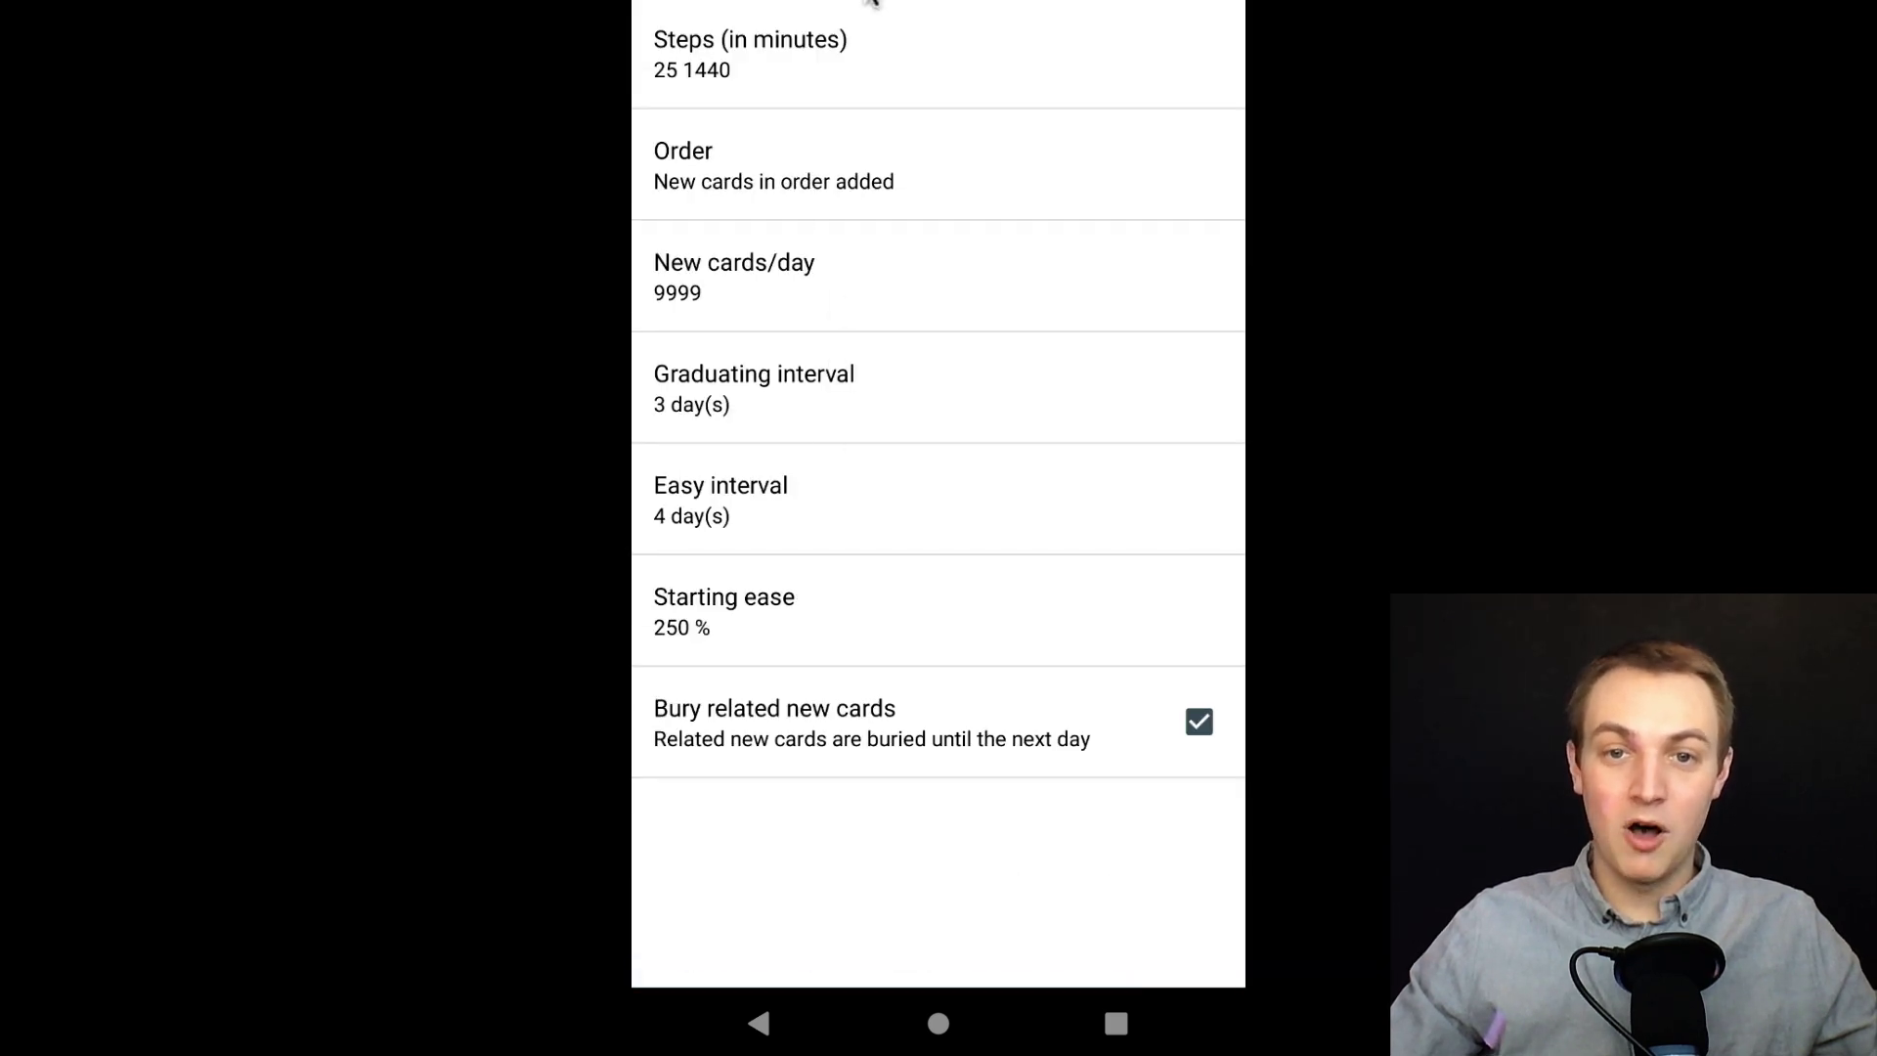
{"action": "left_click", "coordinate": [765, 1023]}
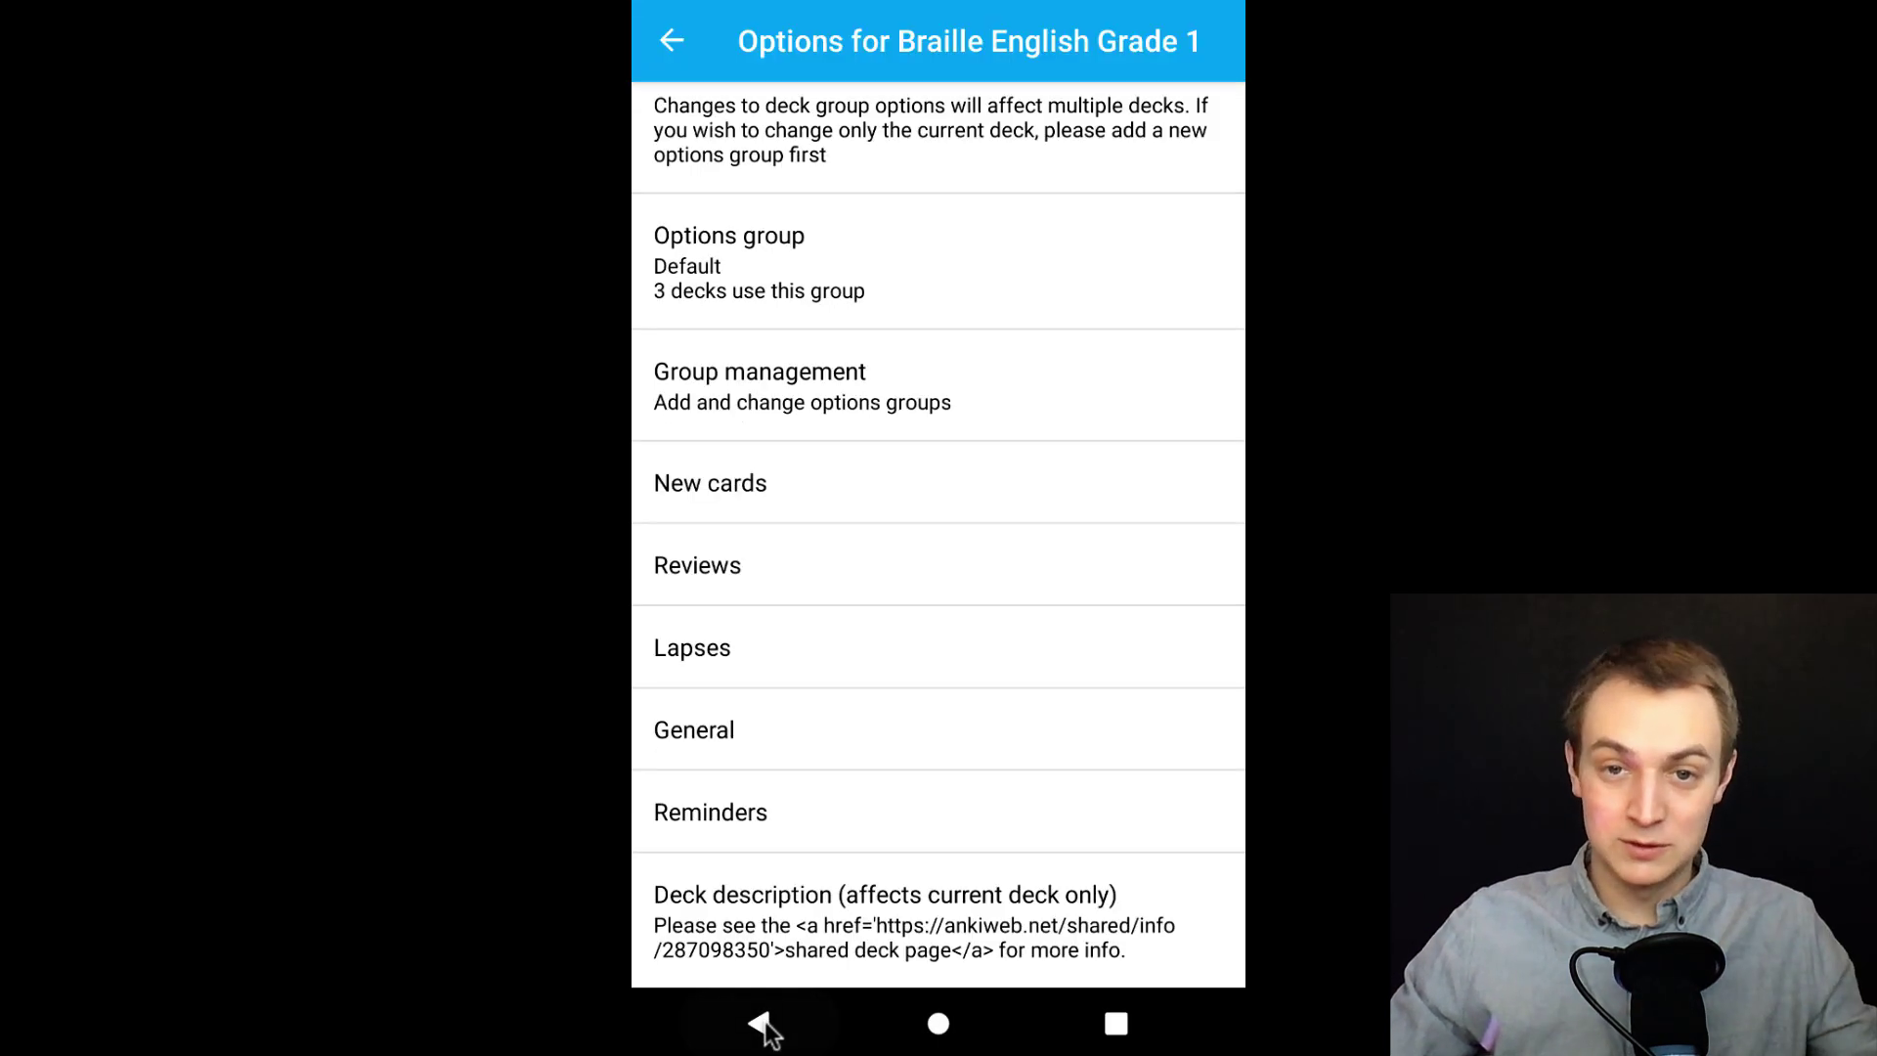
{"action": "left_click", "coordinate": [673, 40]}
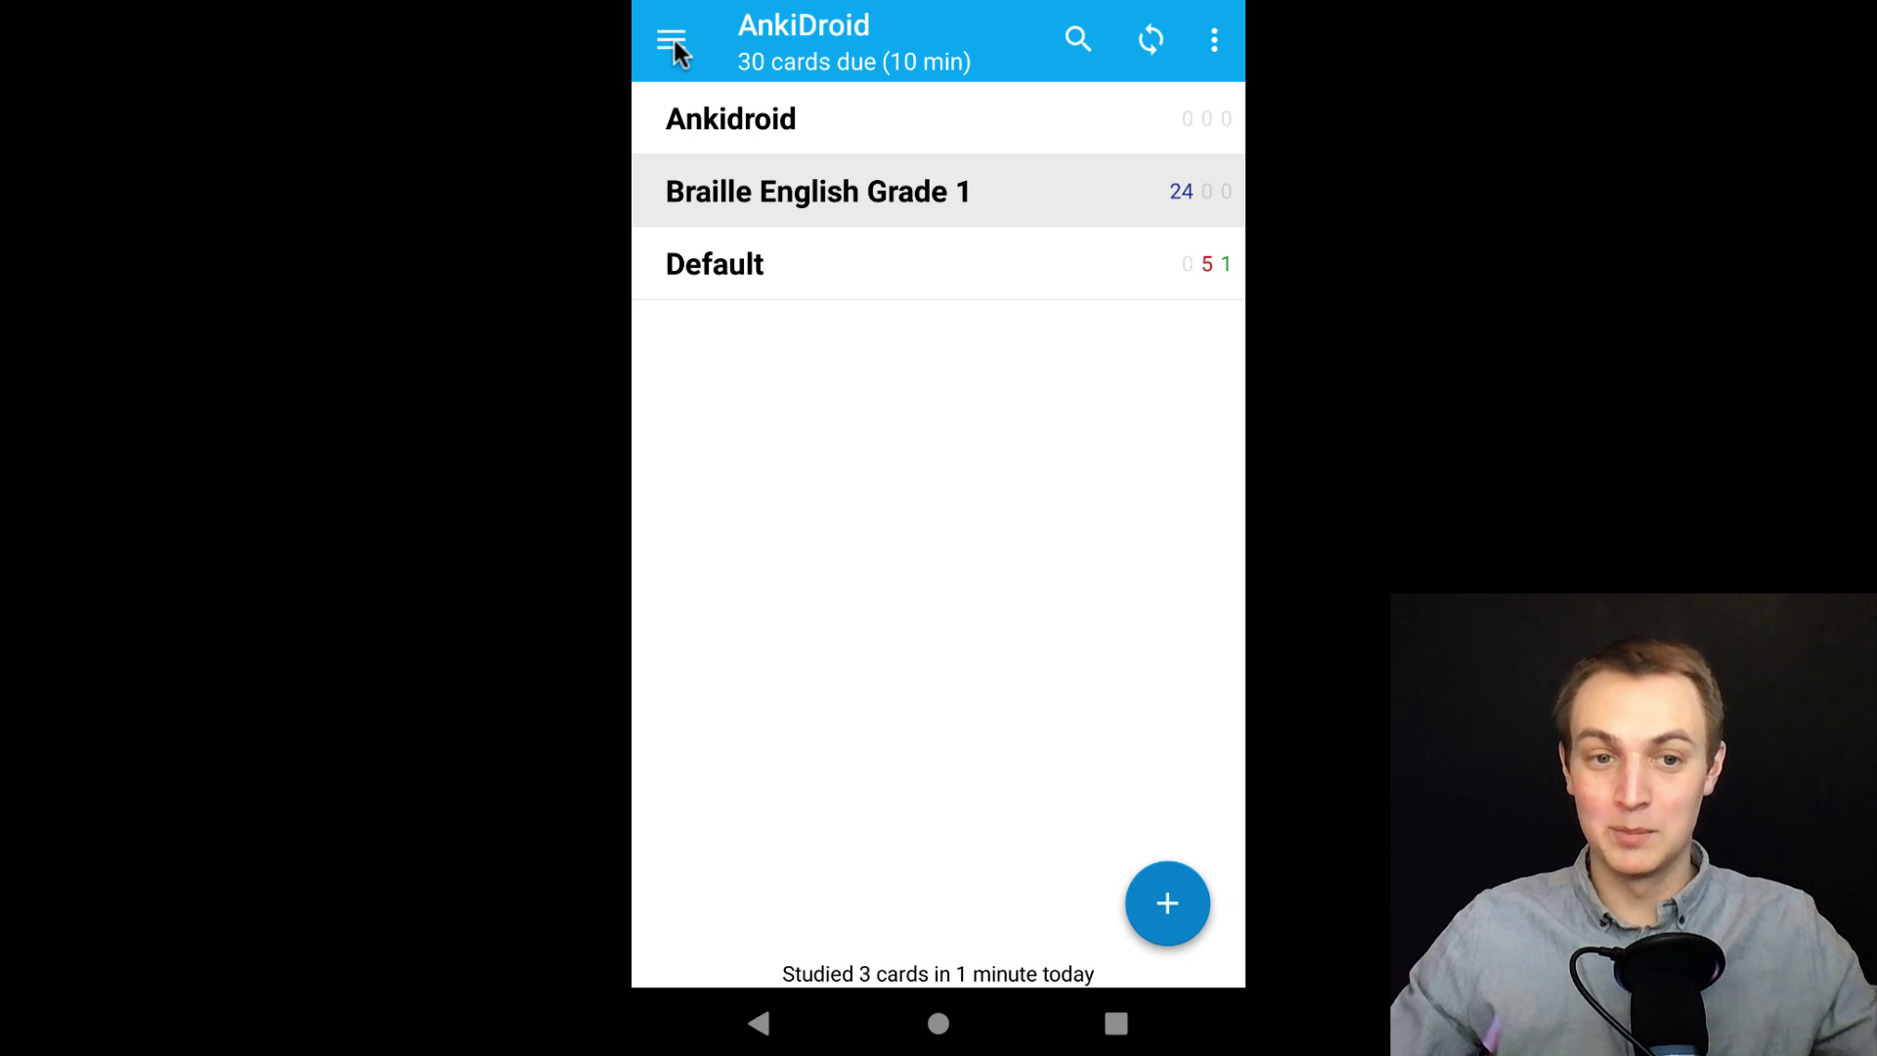
{"action": "left_click", "coordinate": [672, 41]}
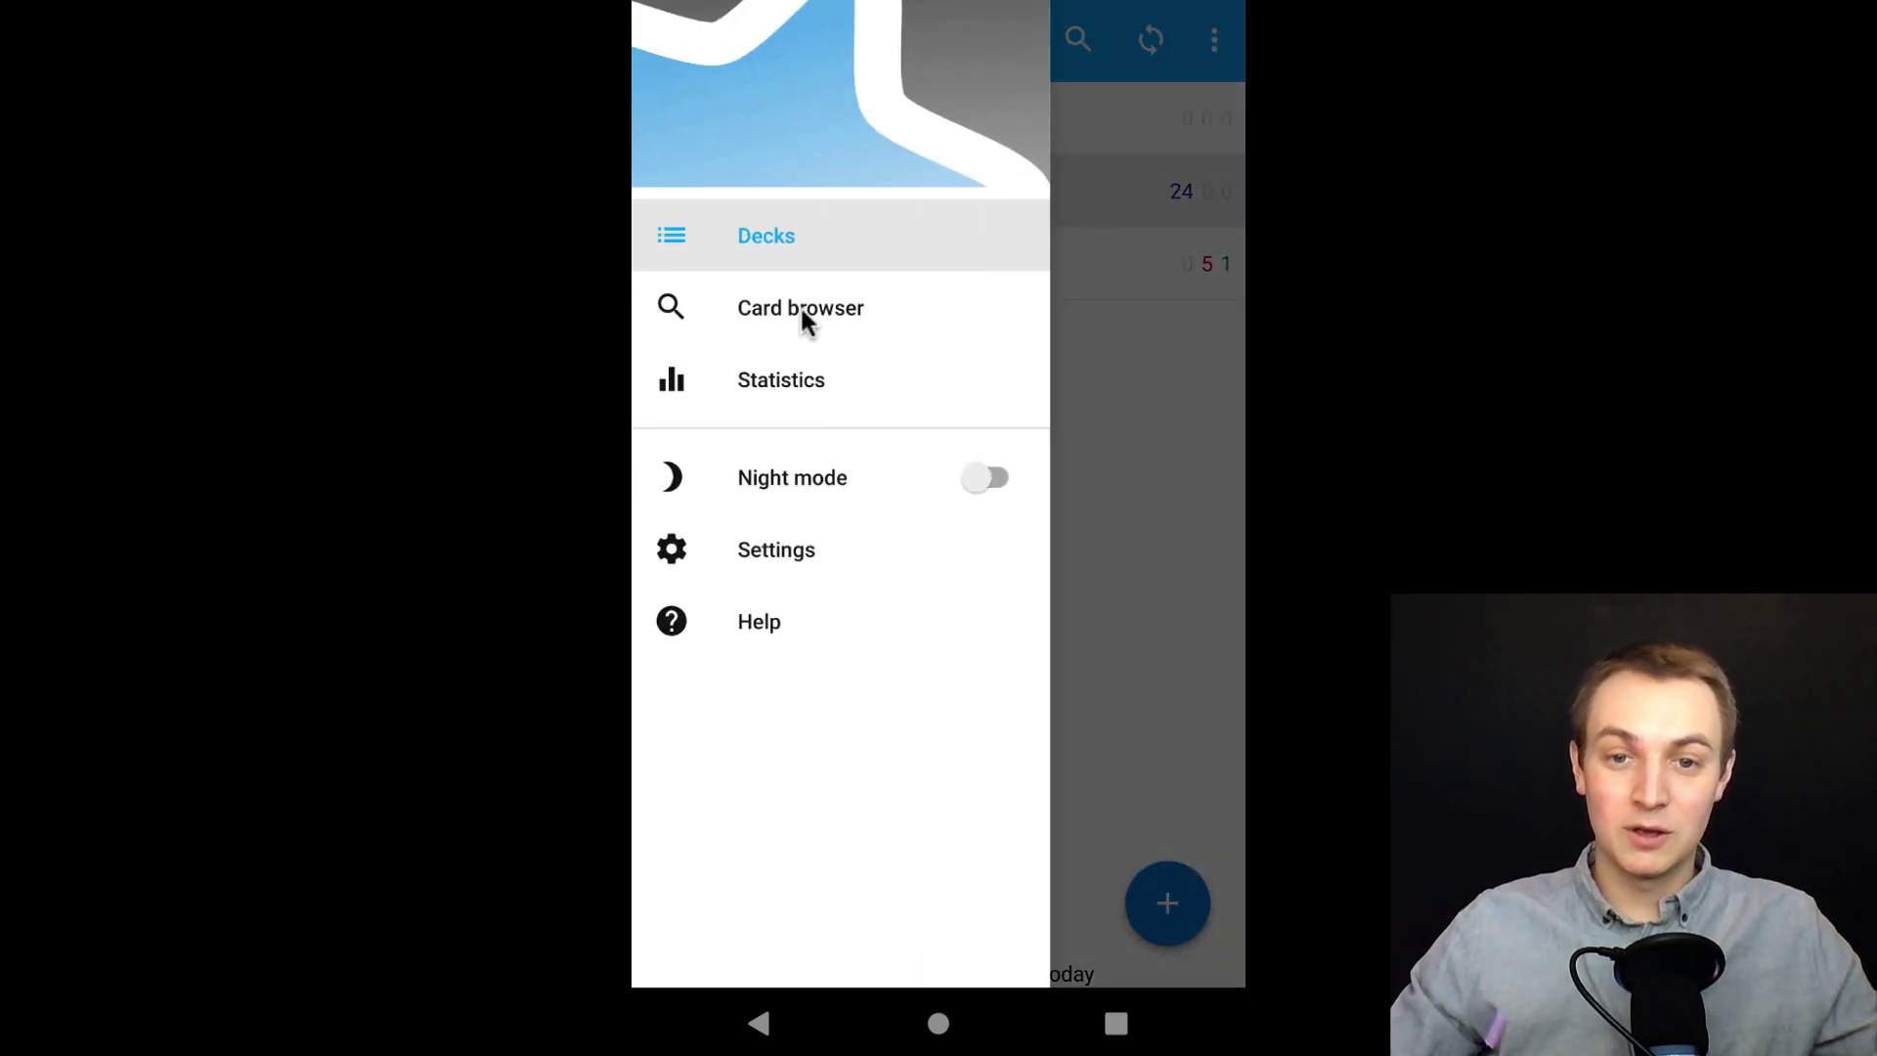
{"action": "left_click", "coordinate": [772, 549]}
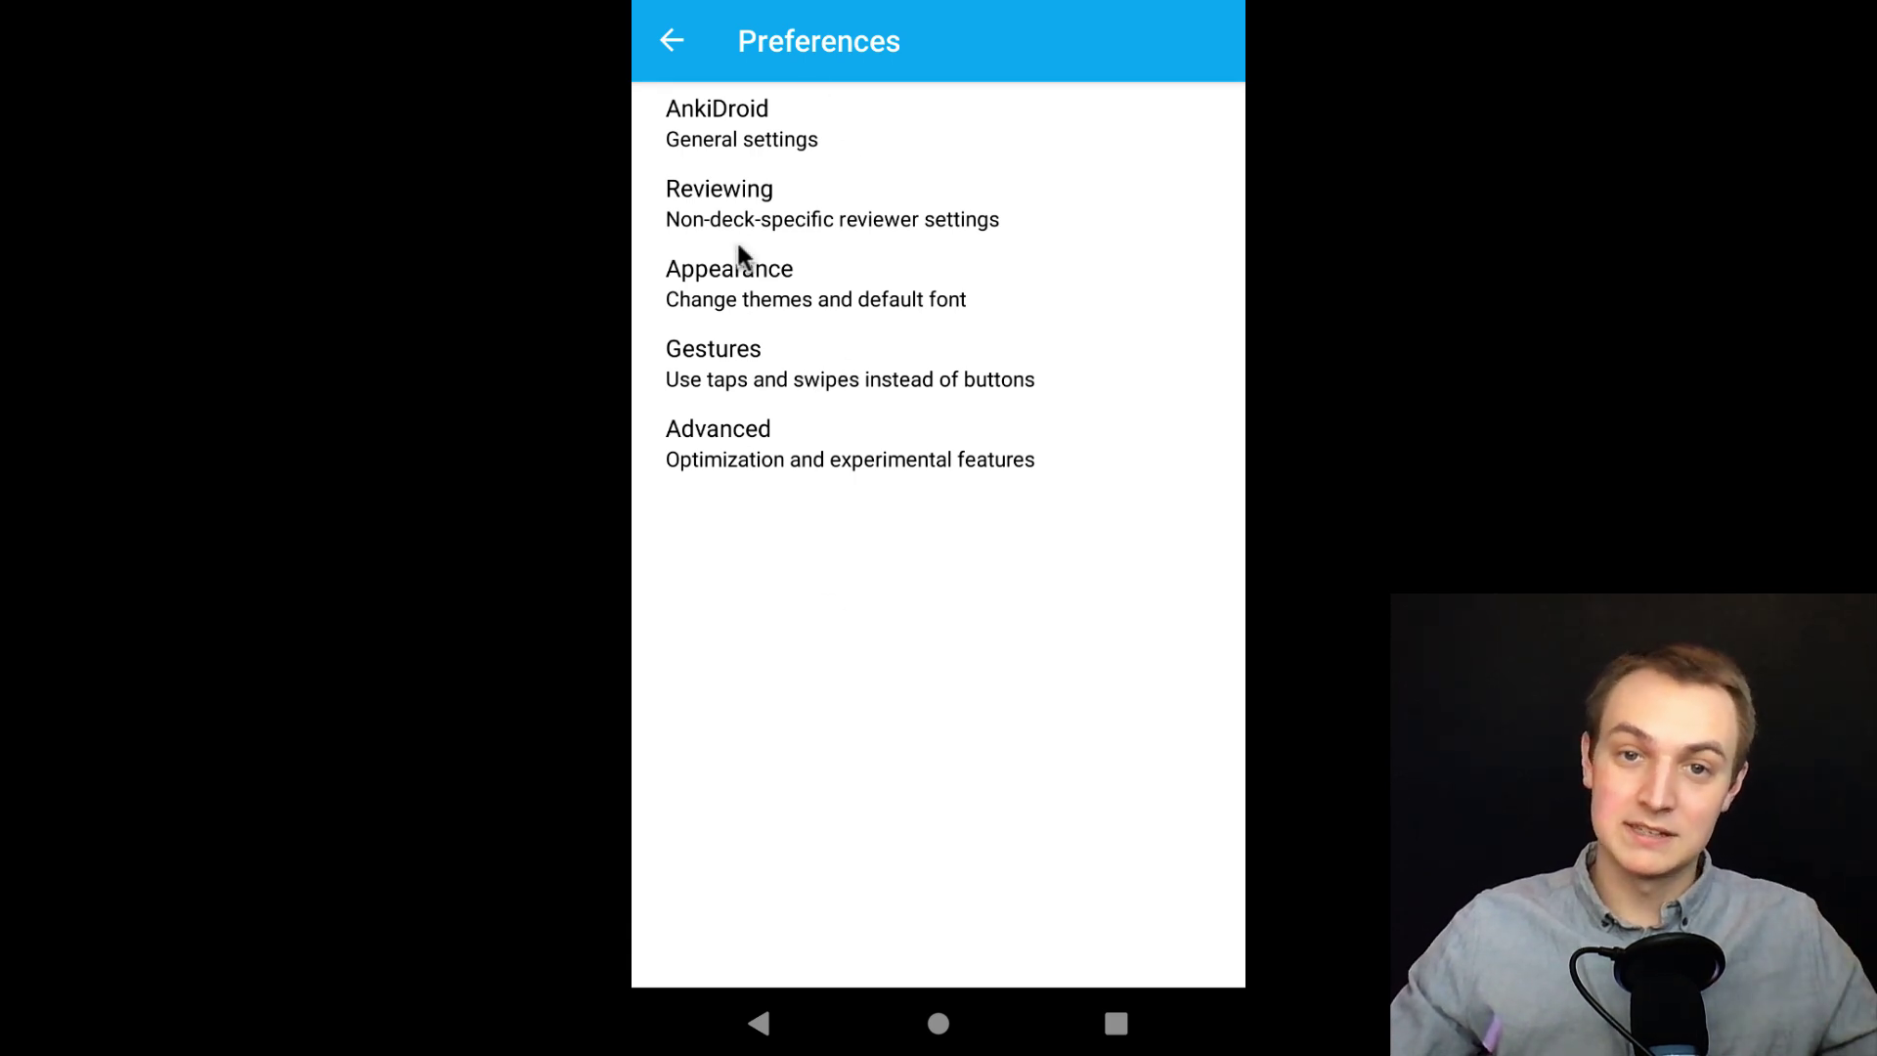
{"action": "left_click", "coordinate": [667, 41]}
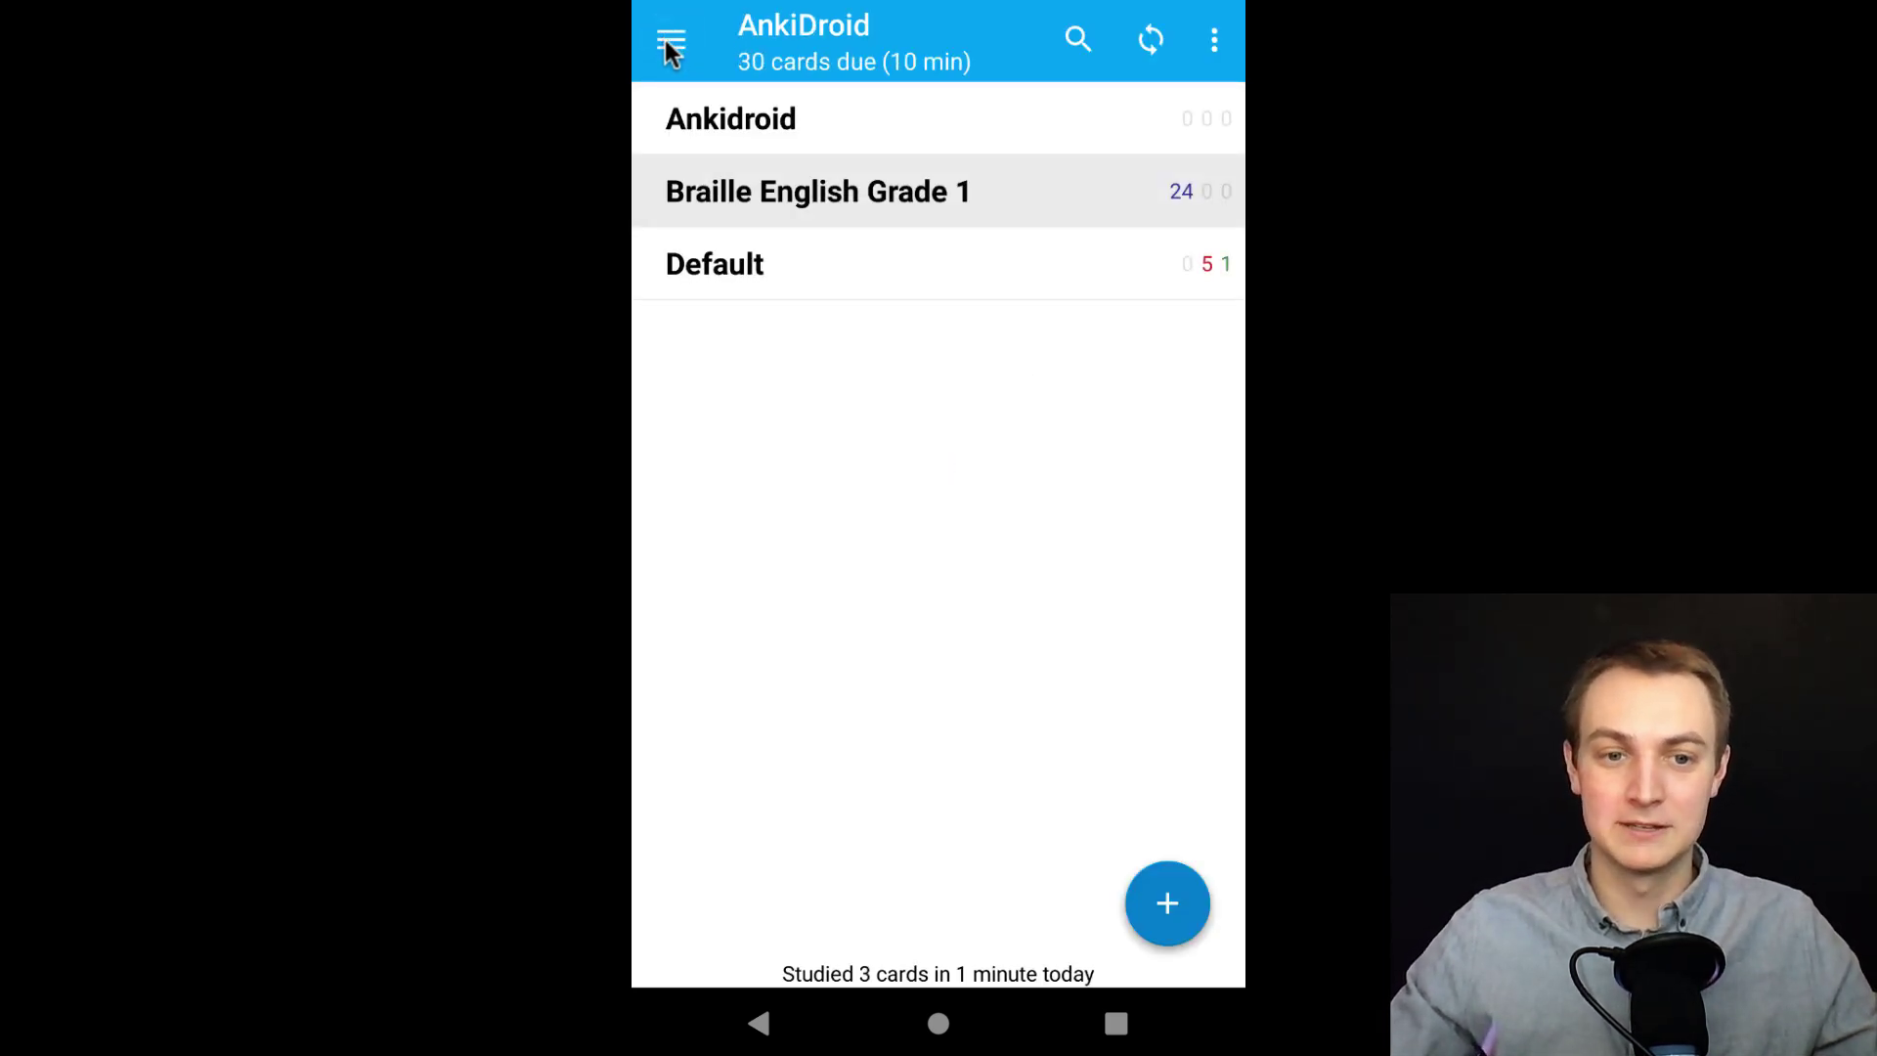
{"action": "left_click", "coordinate": [669, 42]}
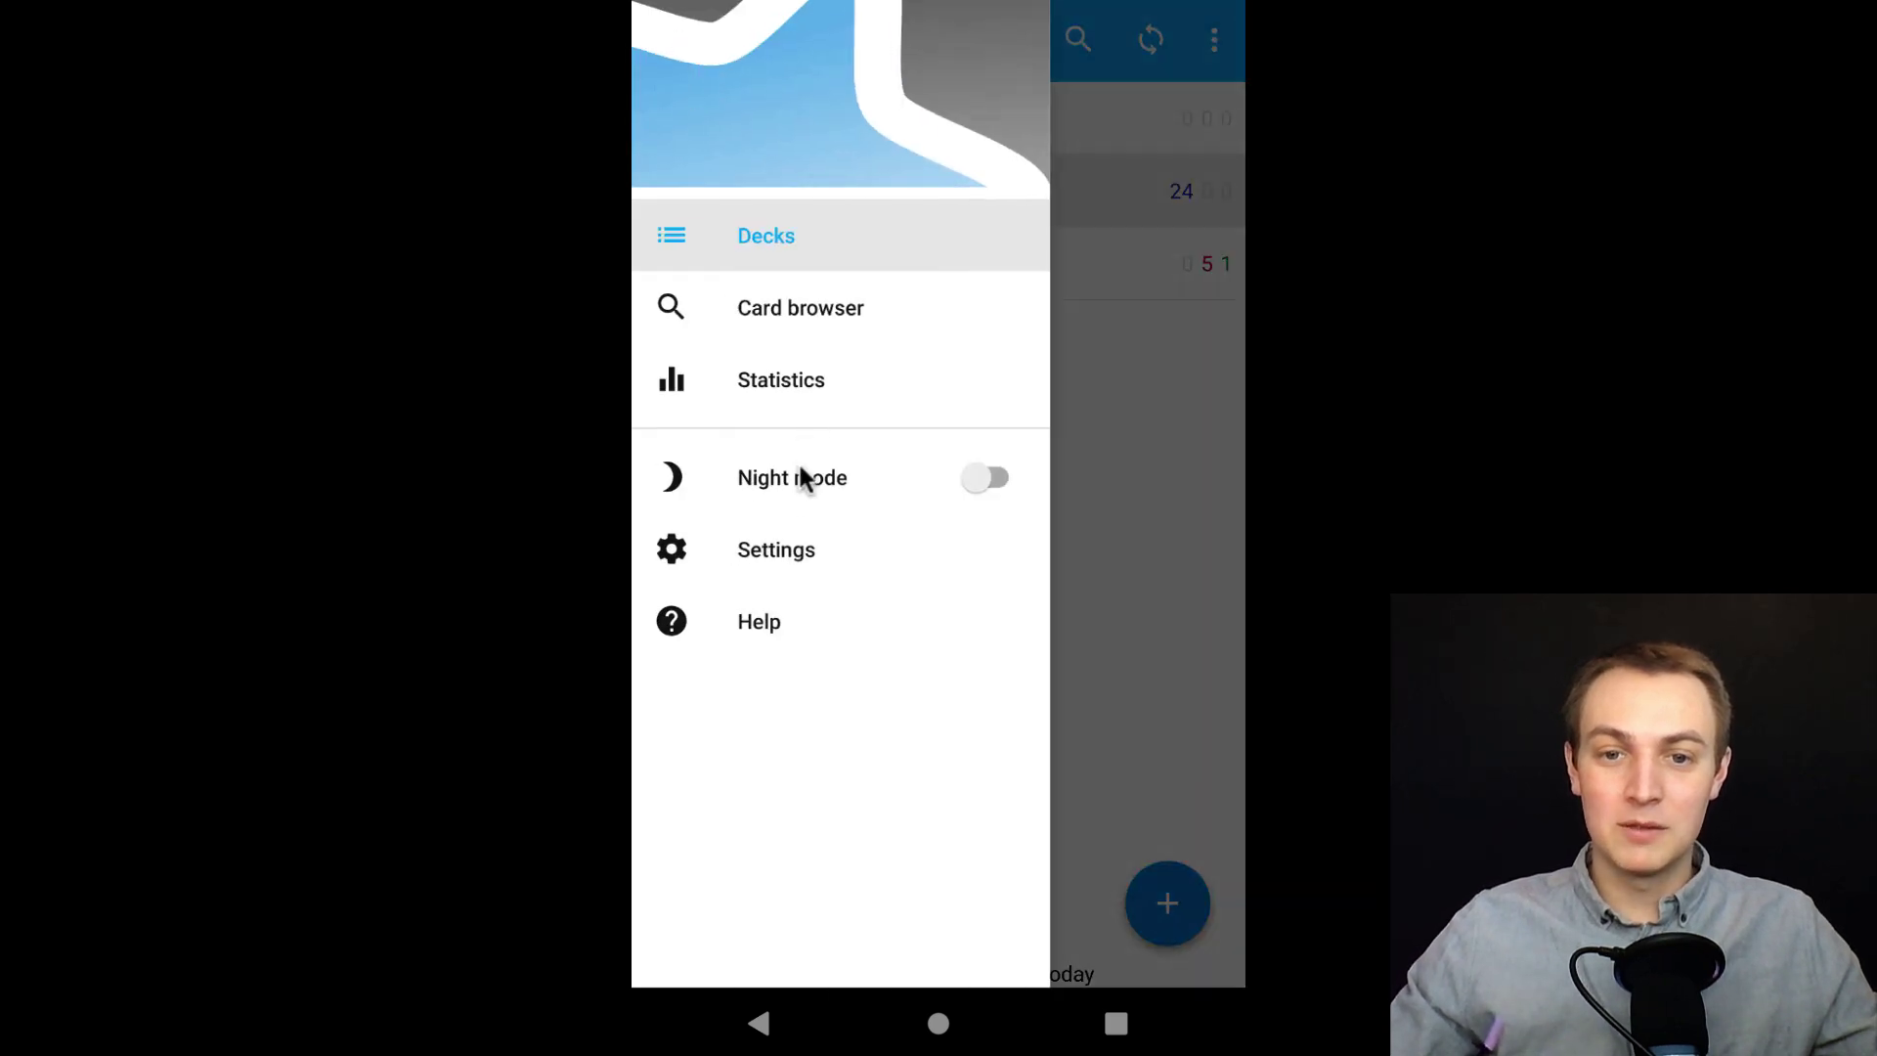
{"action": "left_click", "coordinate": [762, 621]}
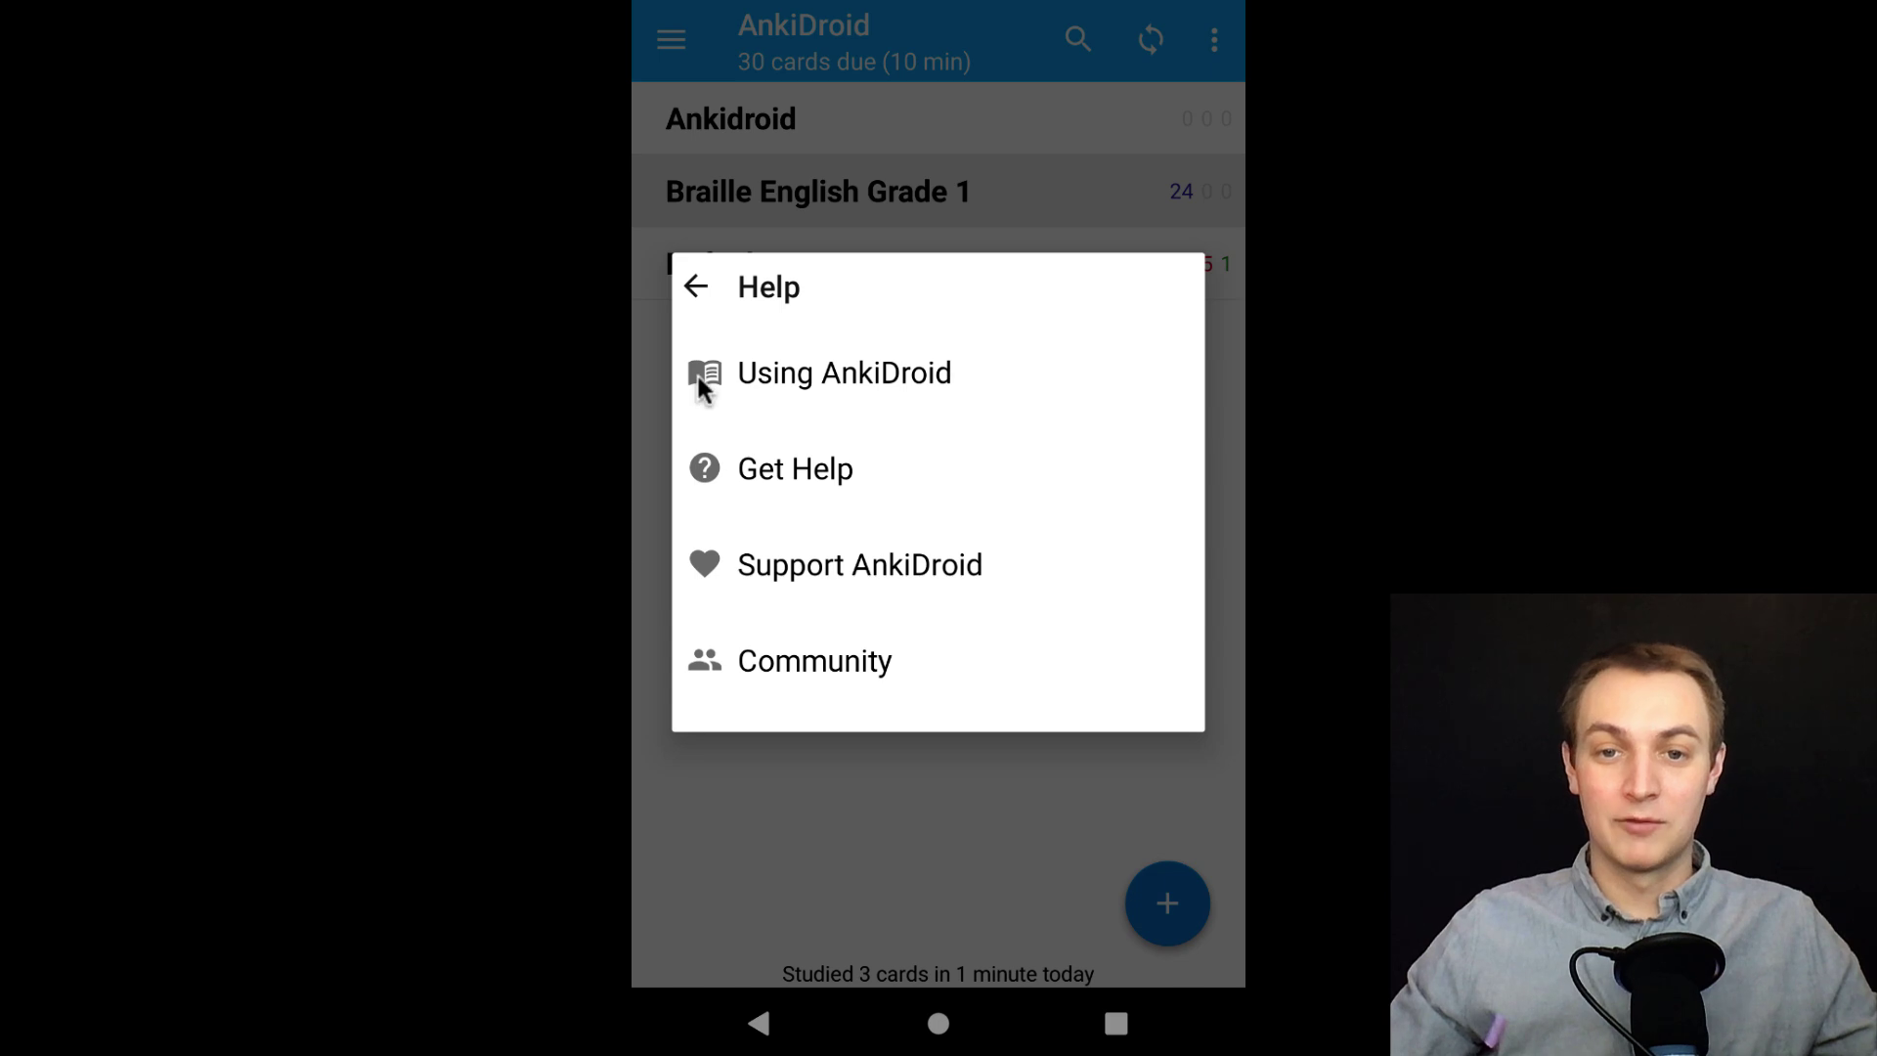
{"action": "left_click", "coordinate": [821, 379]}
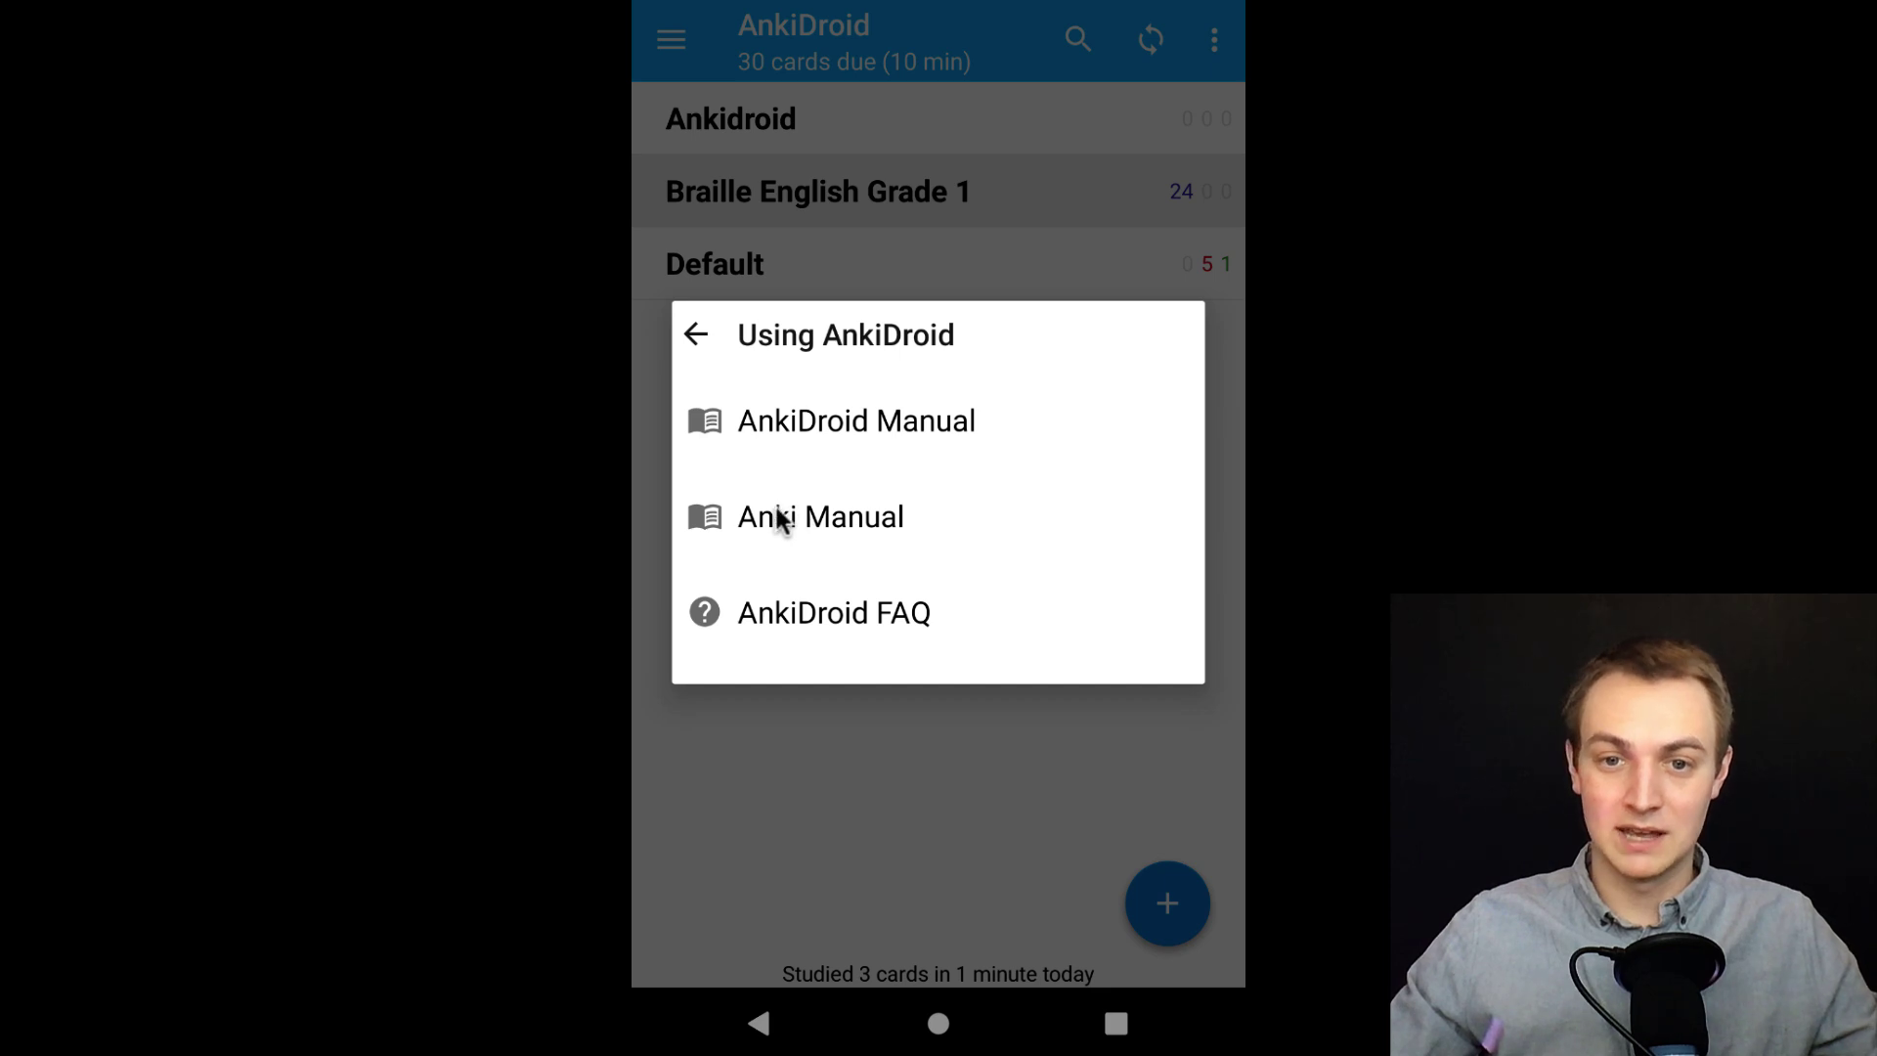
{"action": "left_click", "coordinate": [808, 512]}
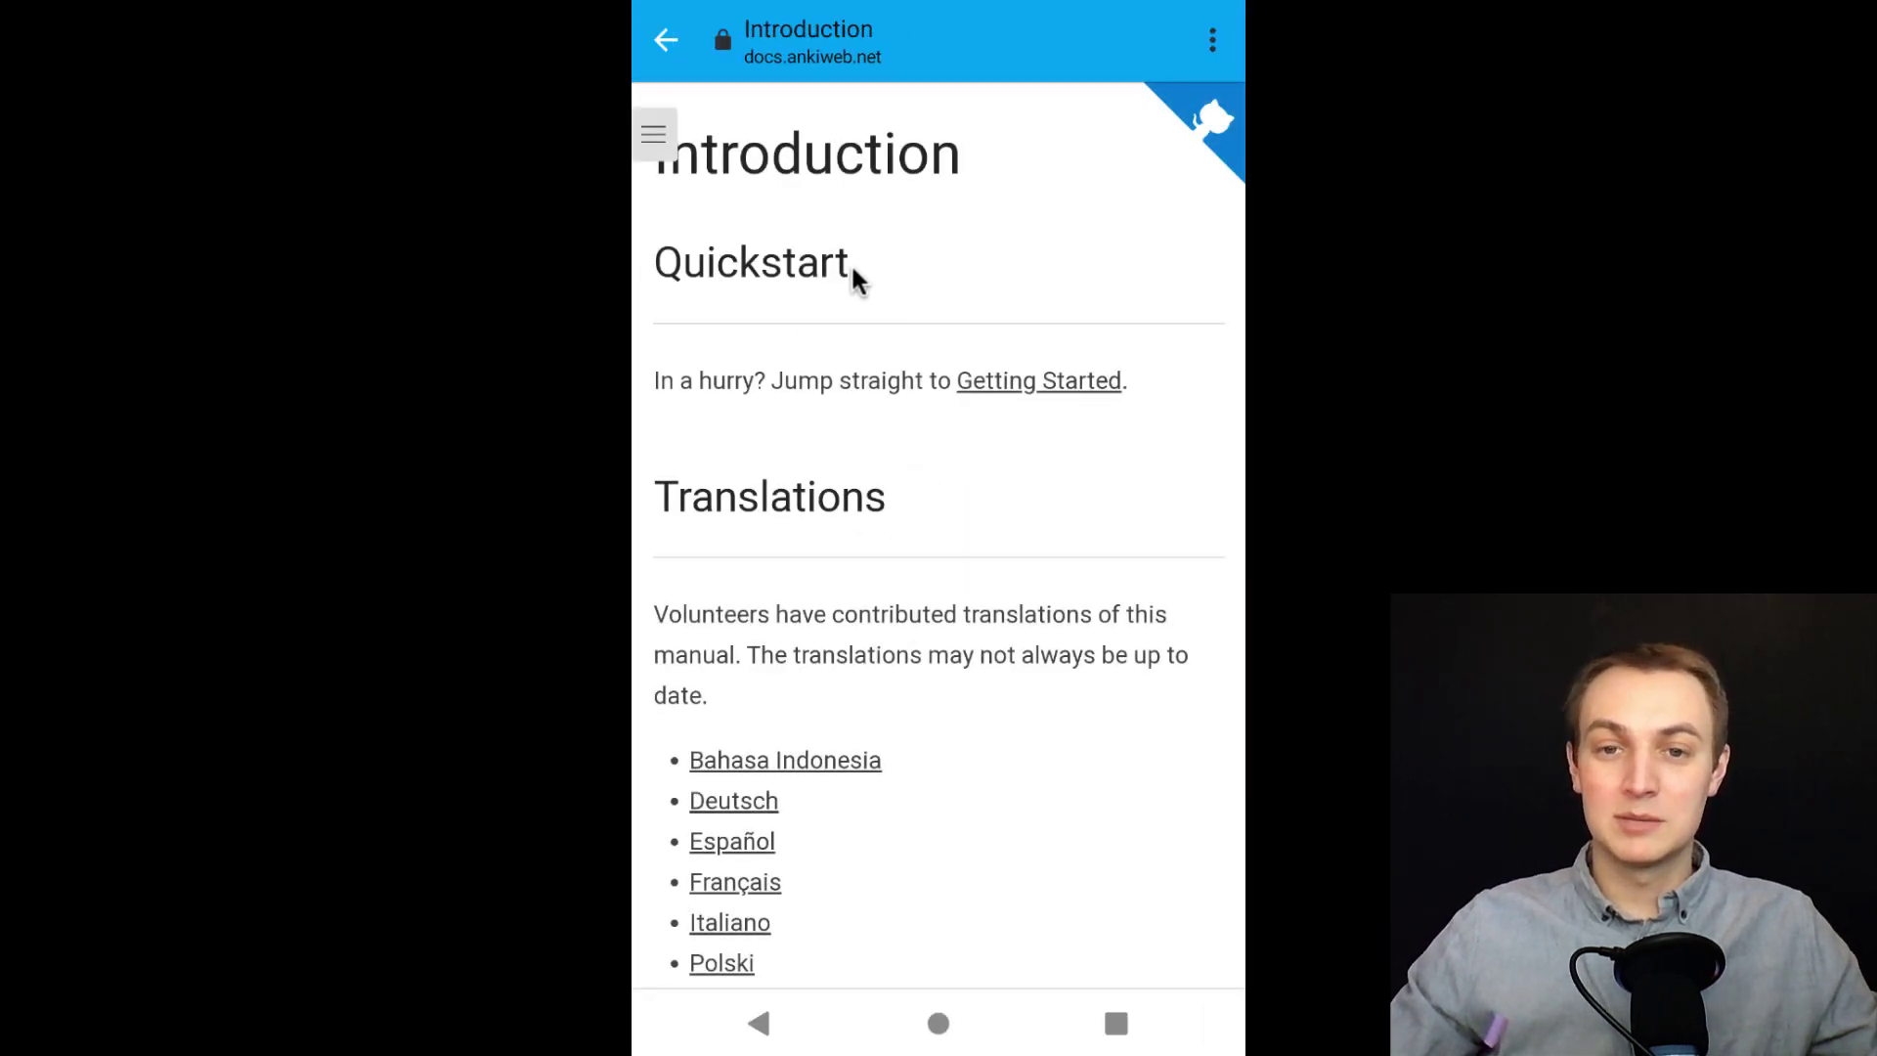
{"action": "left_click", "coordinate": [670, 141]}
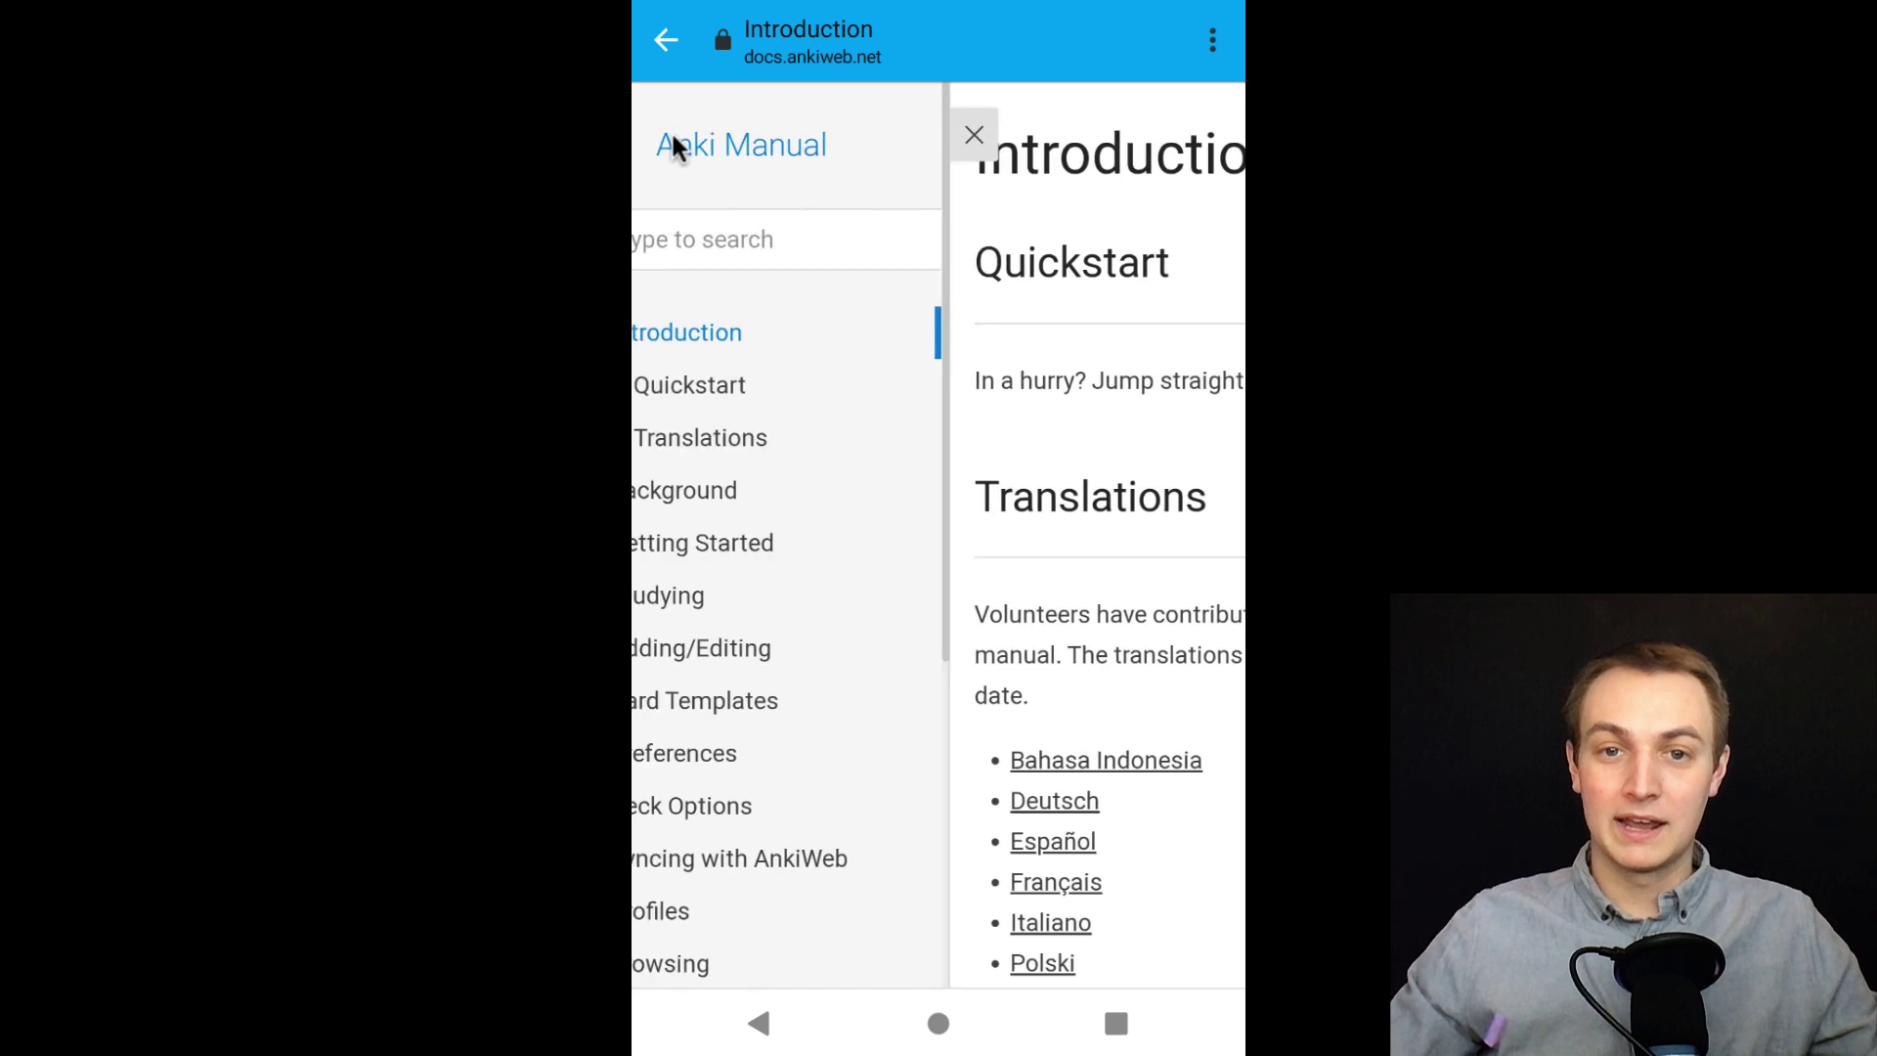
{"action": "left_click", "coordinate": [768, 249]}
{"action": "type", "text": "cloze"}
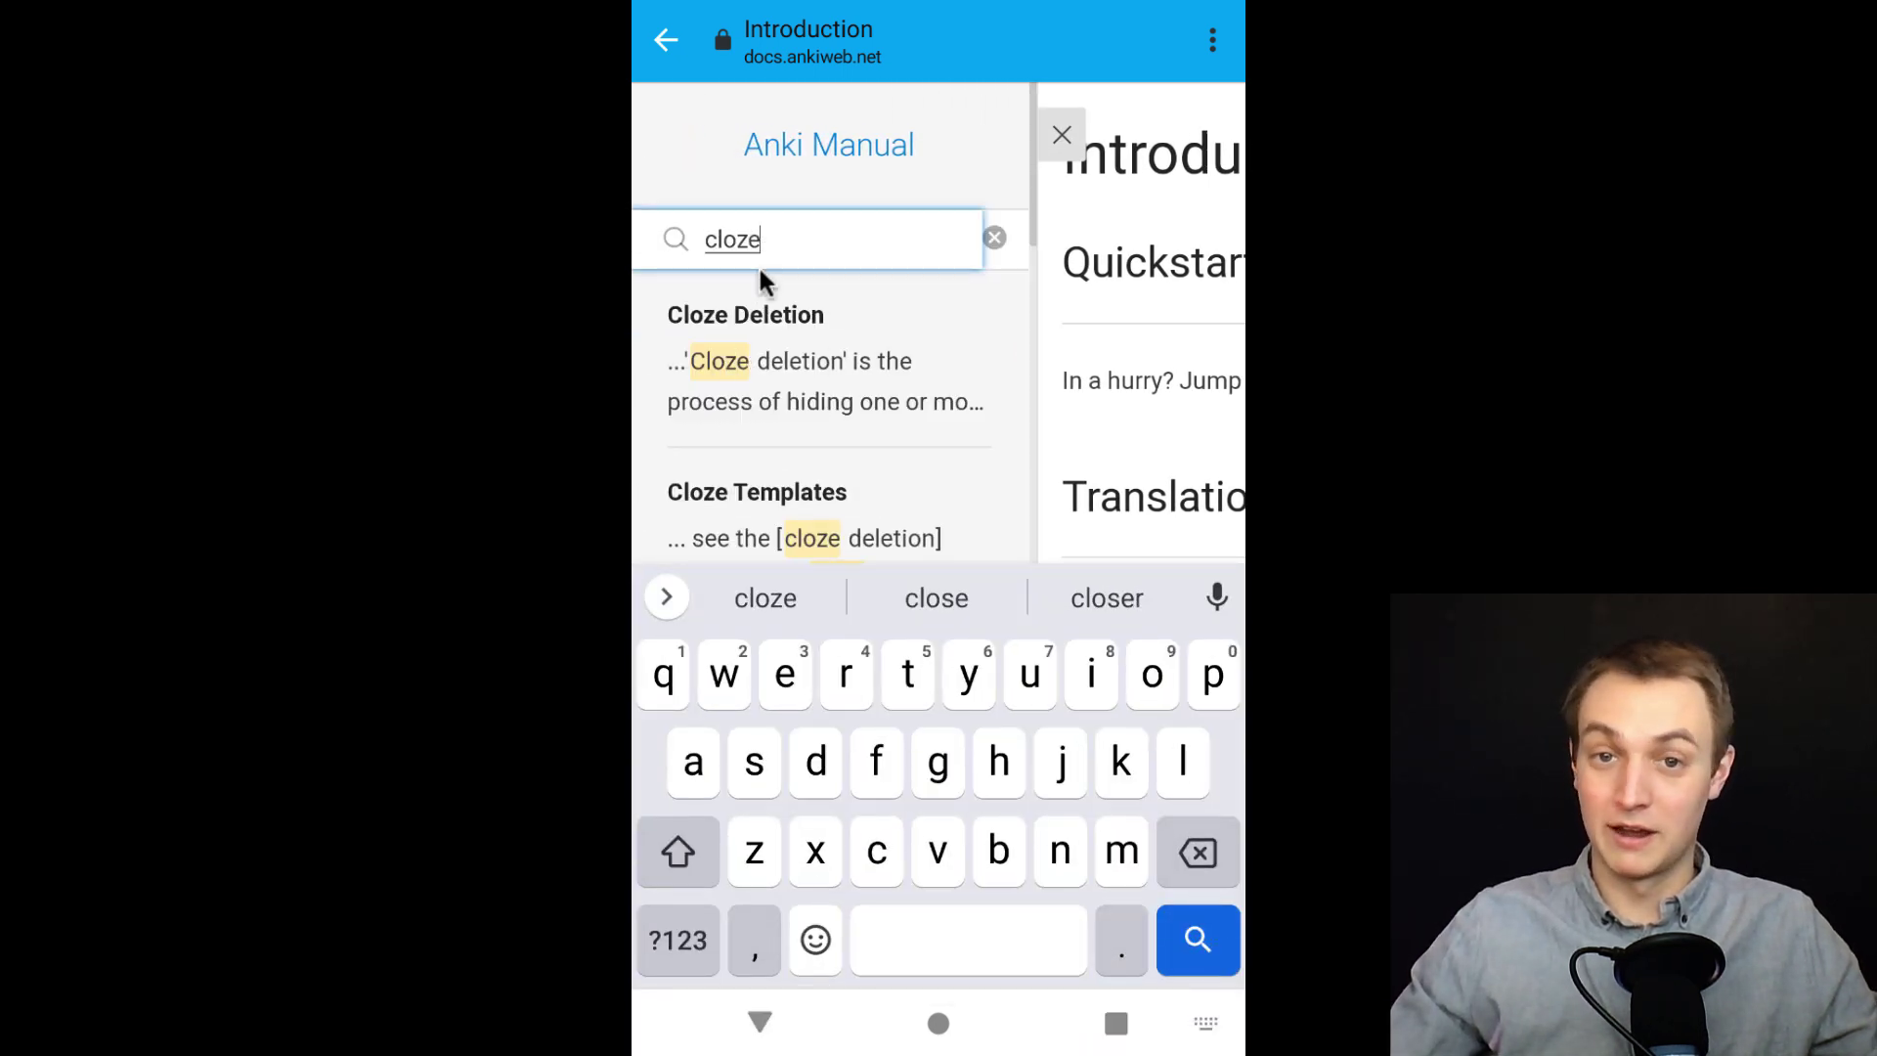
{"action": "left_click", "coordinate": [667, 41]}
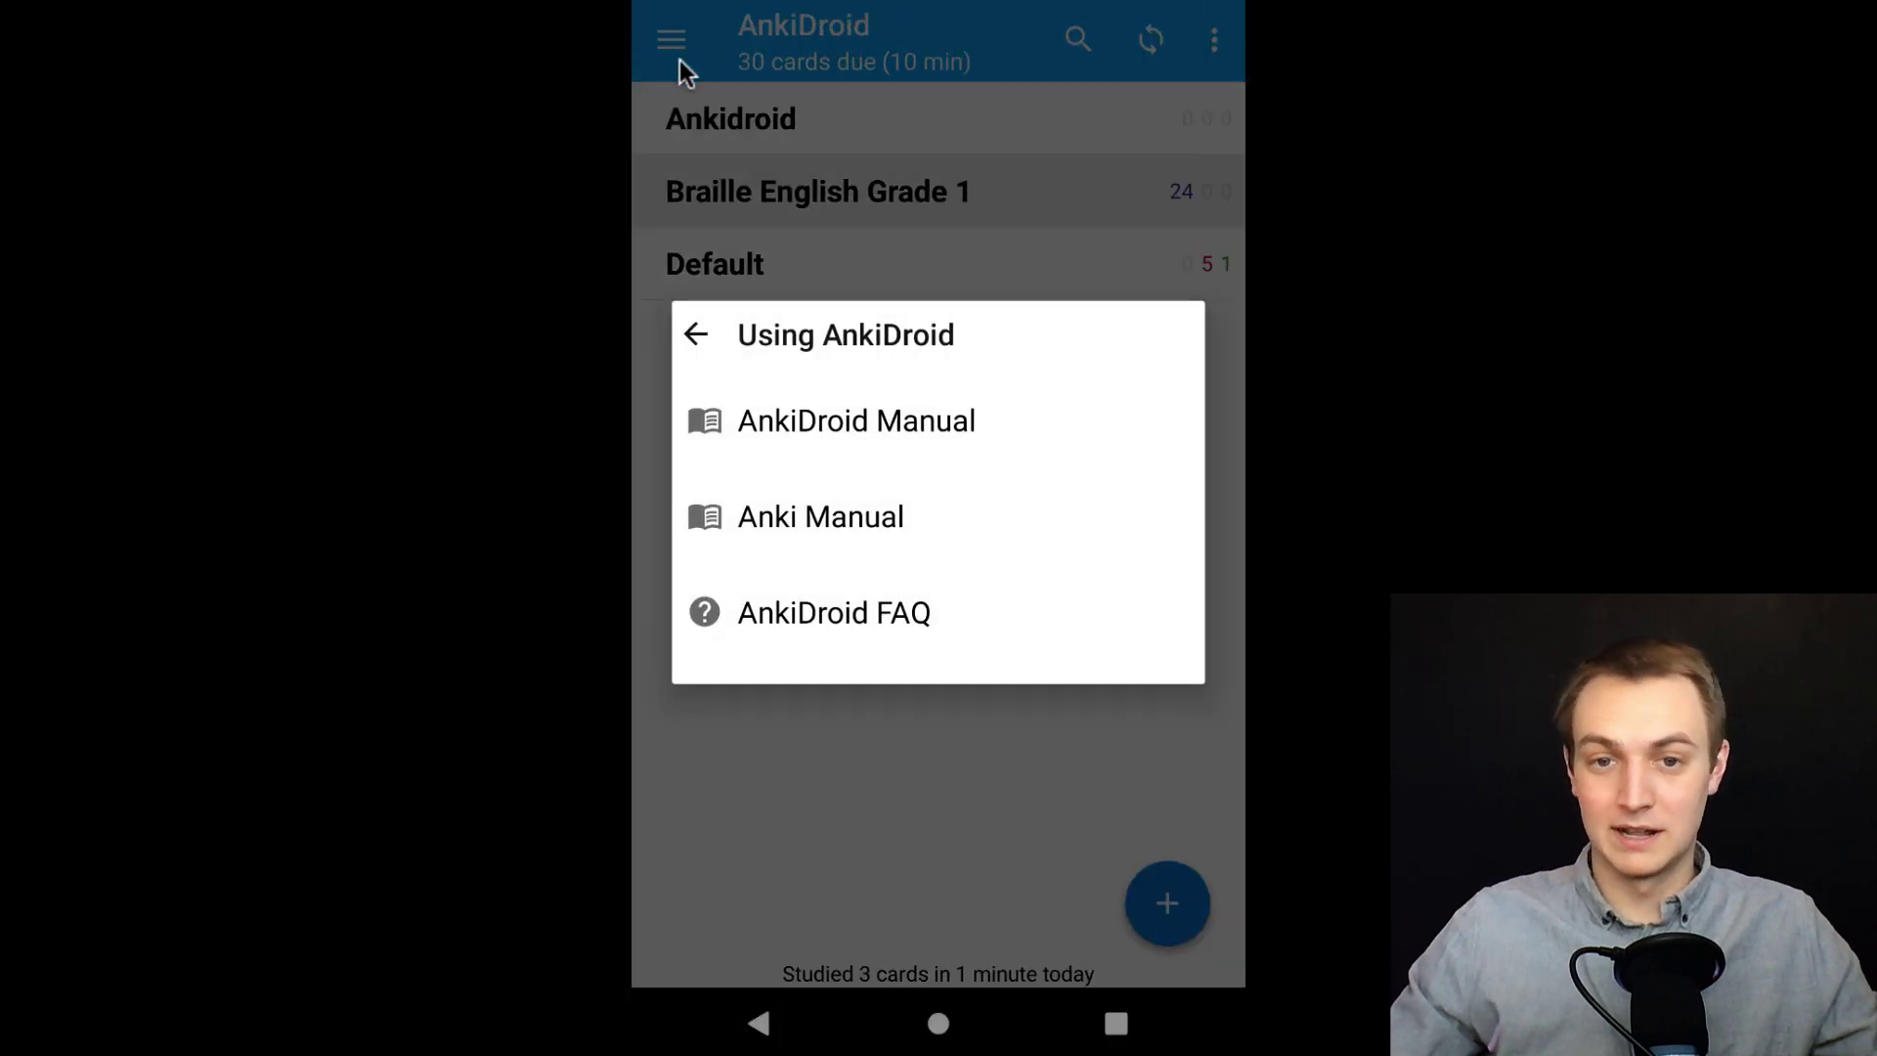
{"action": "left_click", "coordinate": [693, 334]}
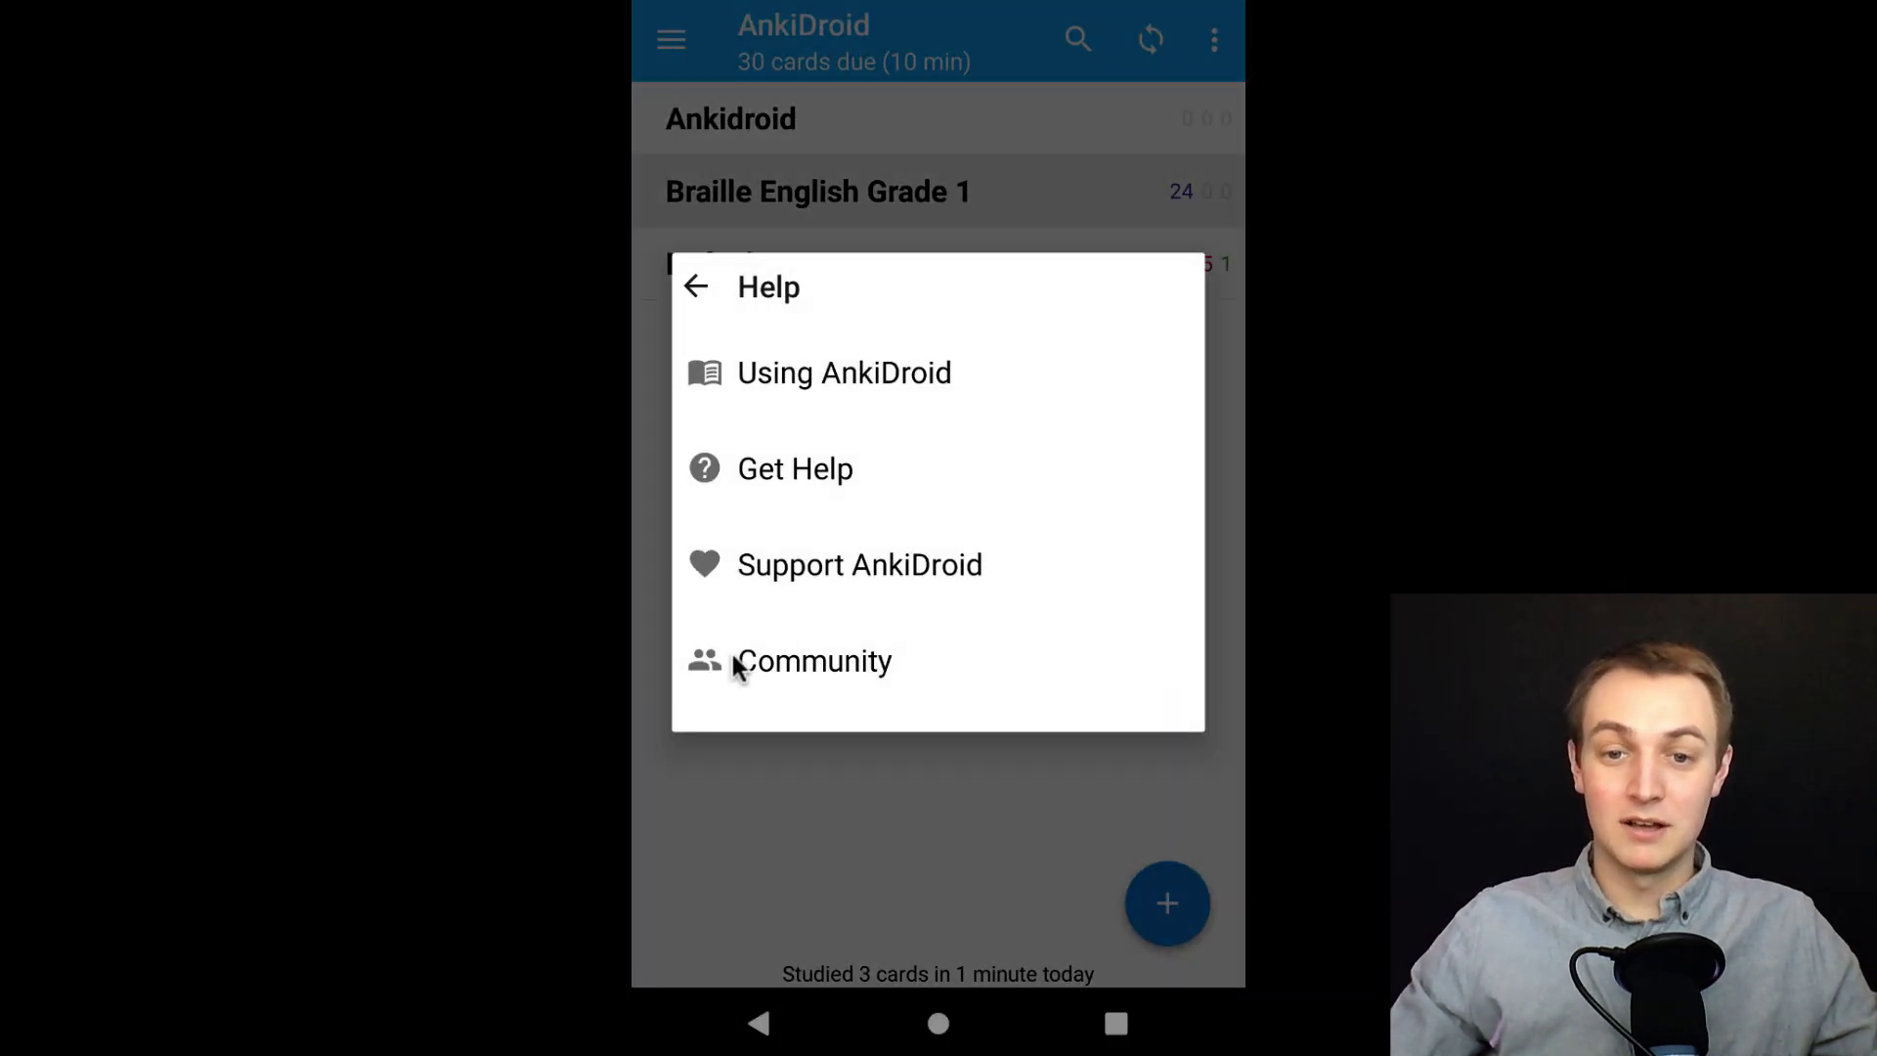
{"action": "left_click", "coordinate": [837, 667]}
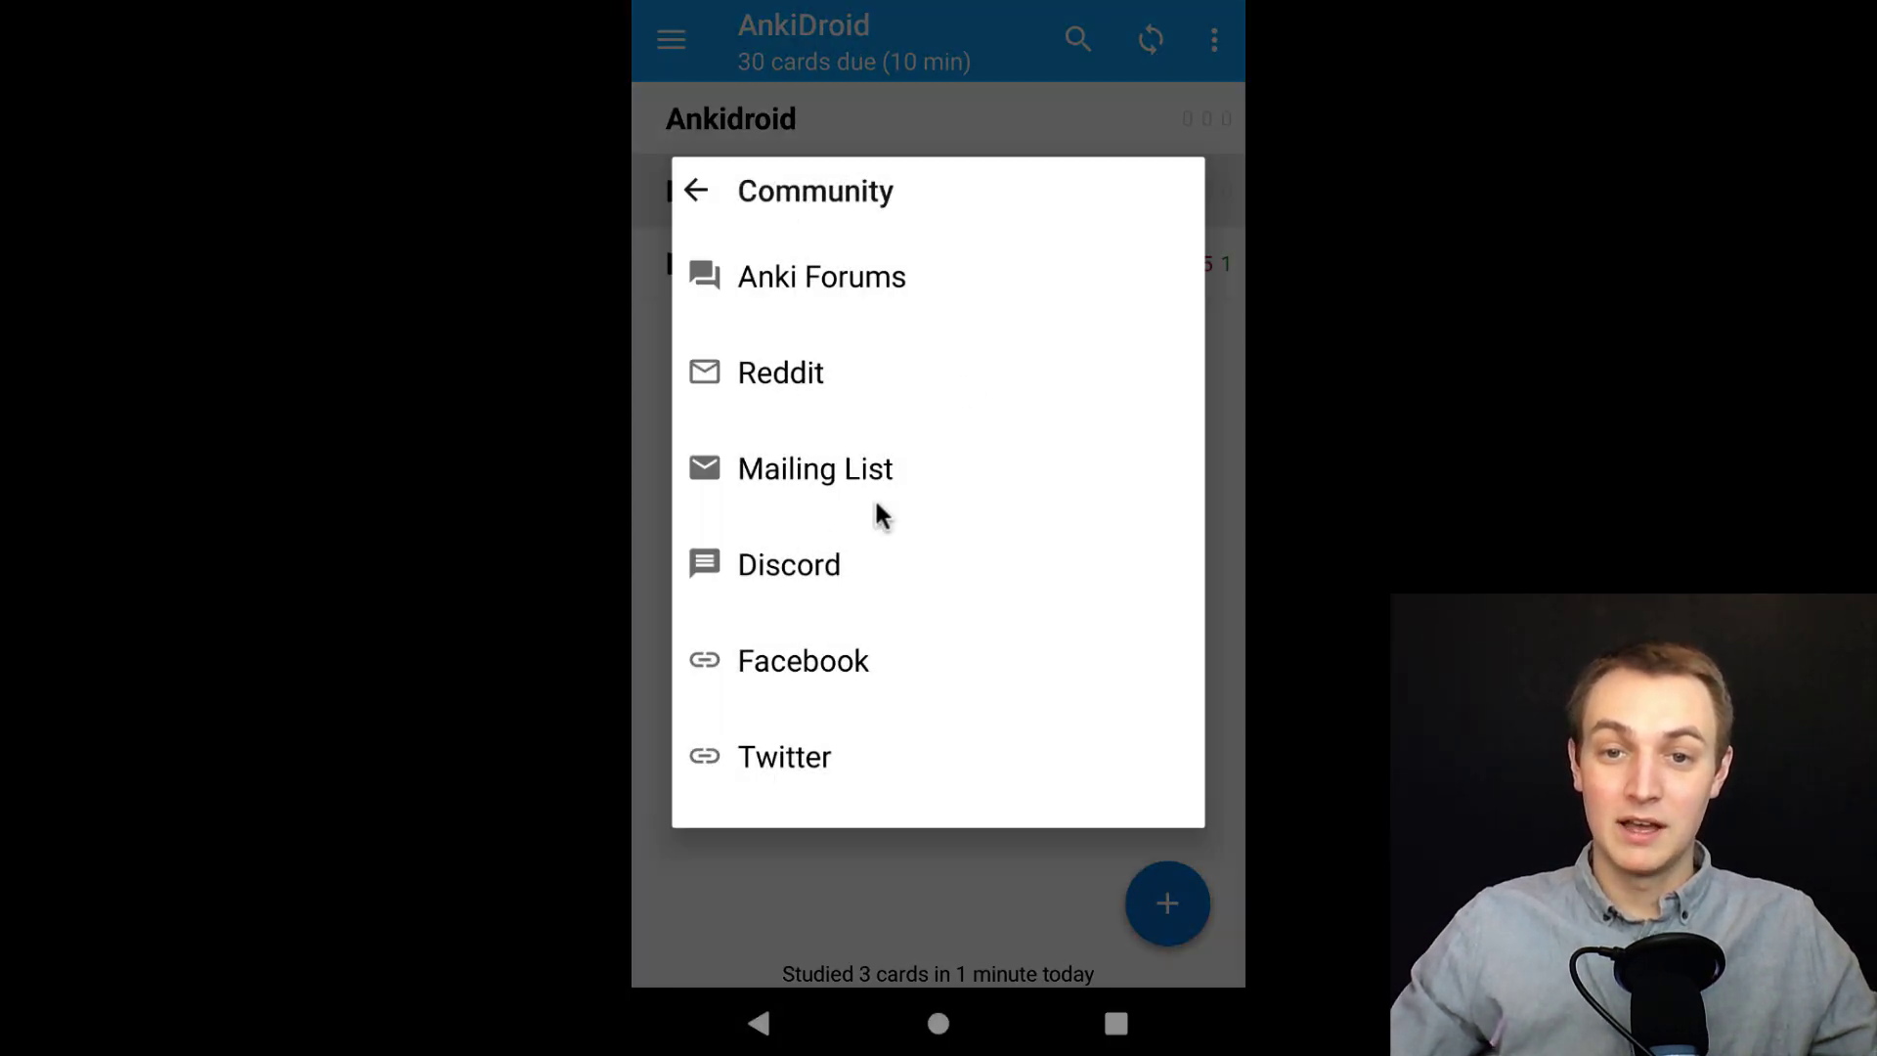
{"action": "left_click", "coordinate": [697, 190]}
- Dismiss the help screen to return to the deck list
{"action": "left_click", "coordinate": [853, 124]}
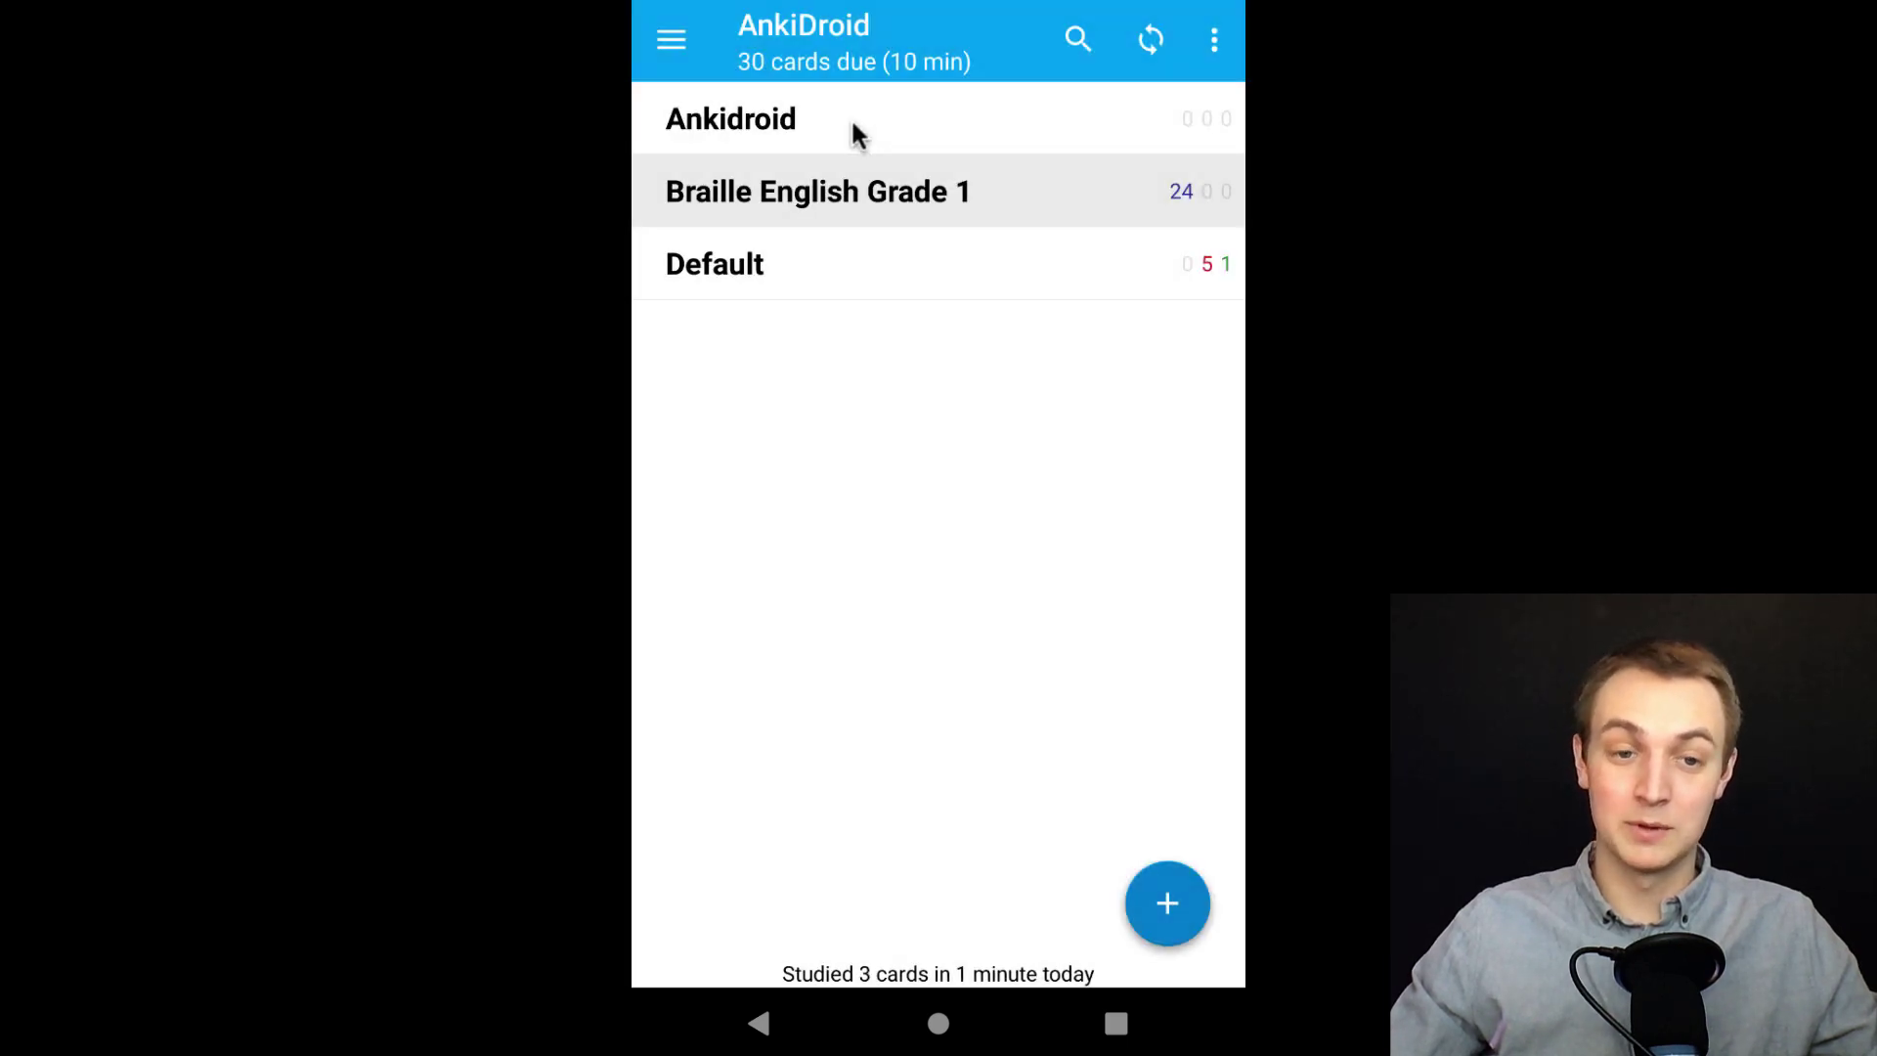